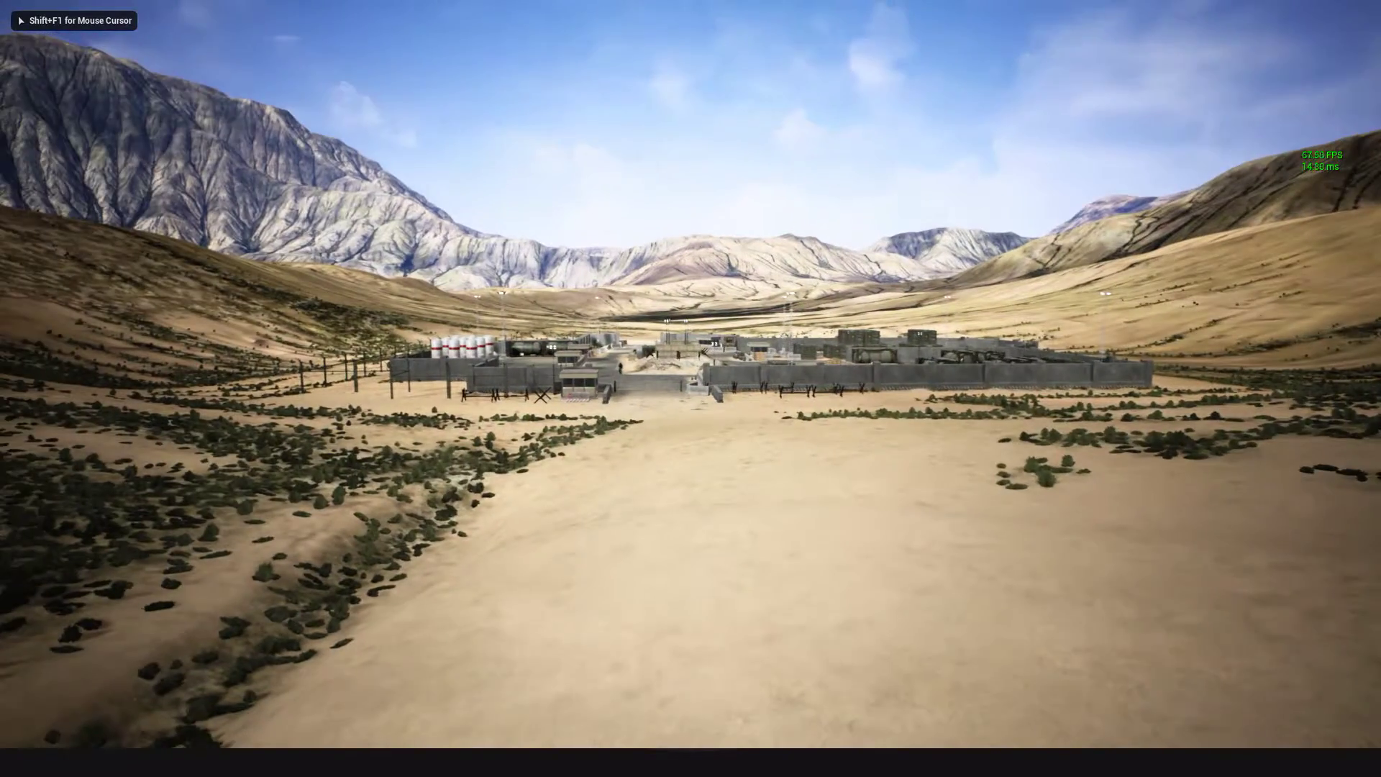
# - Walk the character through the desert compound gate up to the soldier and circle around it
pyautogui.press('w')
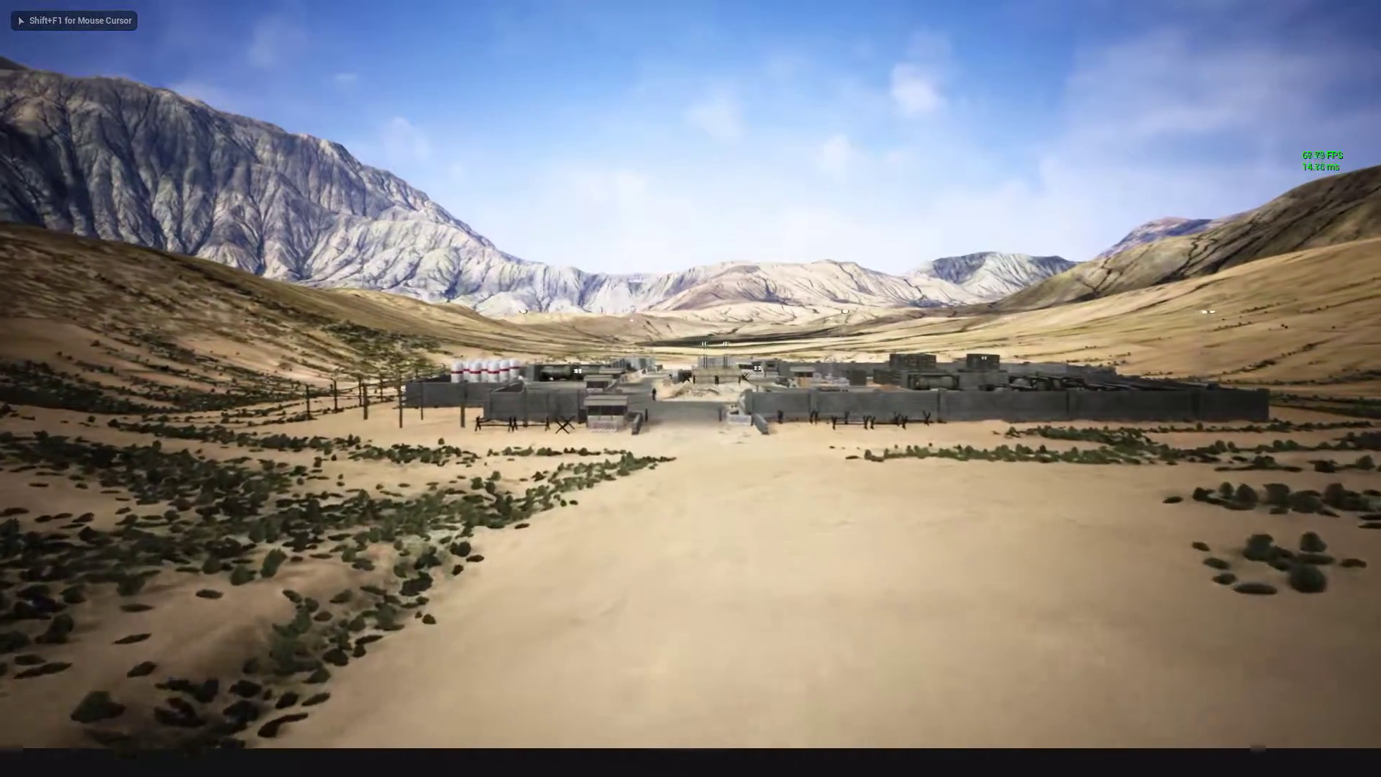
pyautogui.press('w')
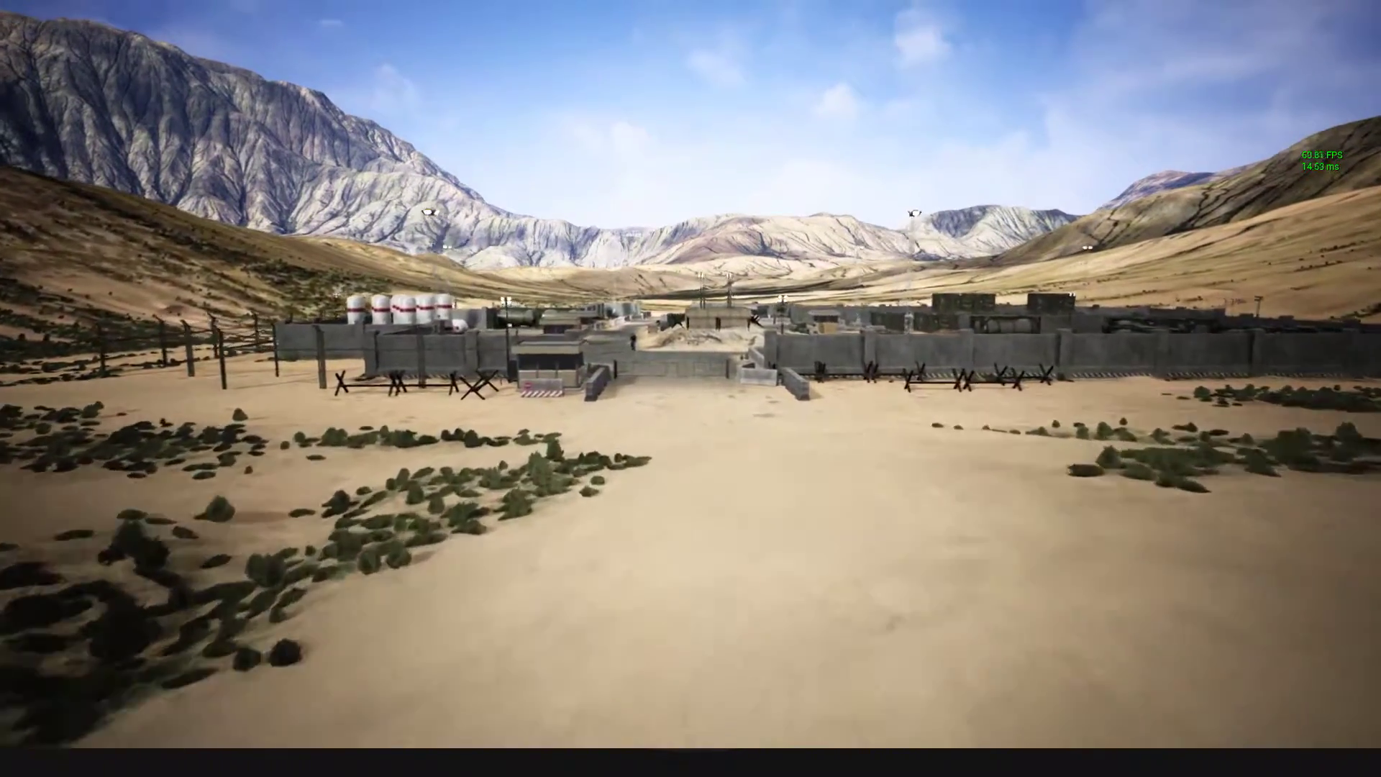
pyautogui.press('w')
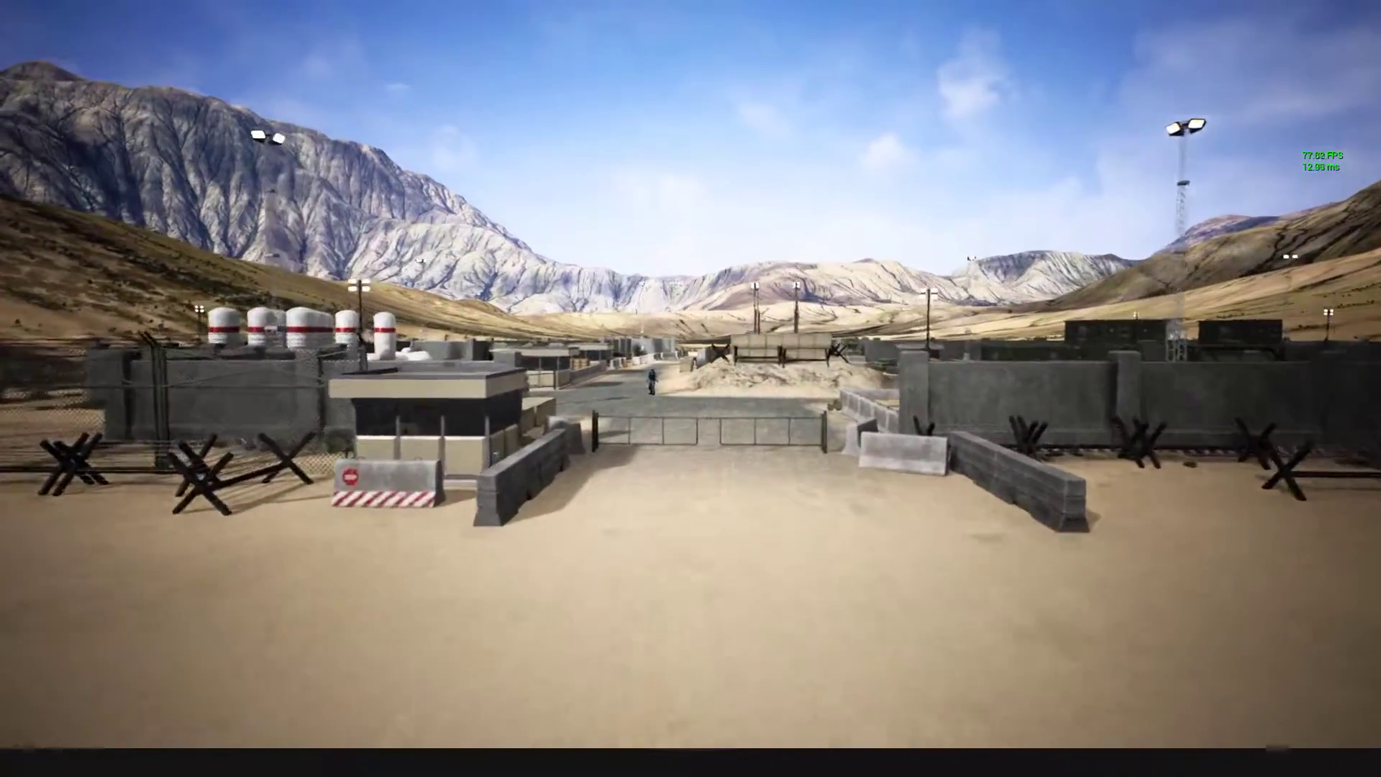
pyautogui.press('w')
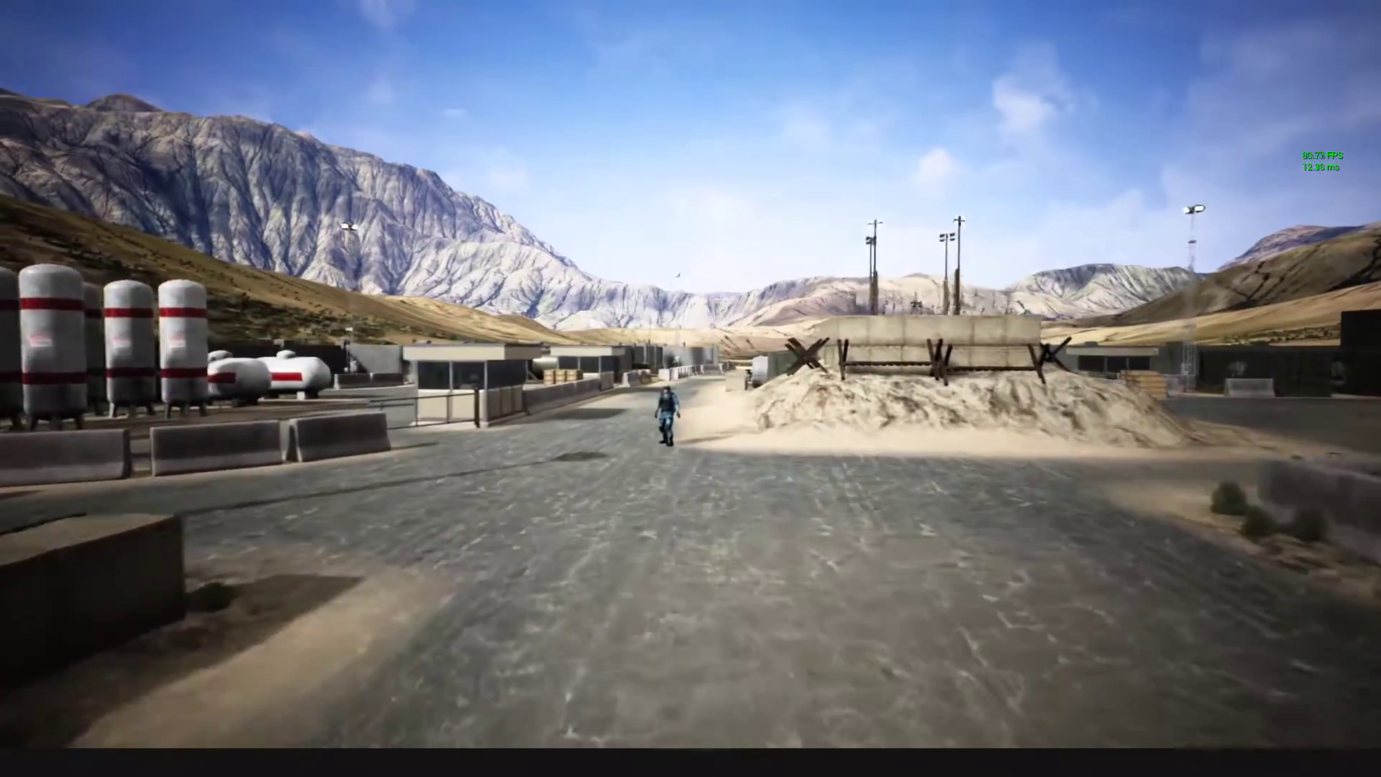
pyautogui.press('w')
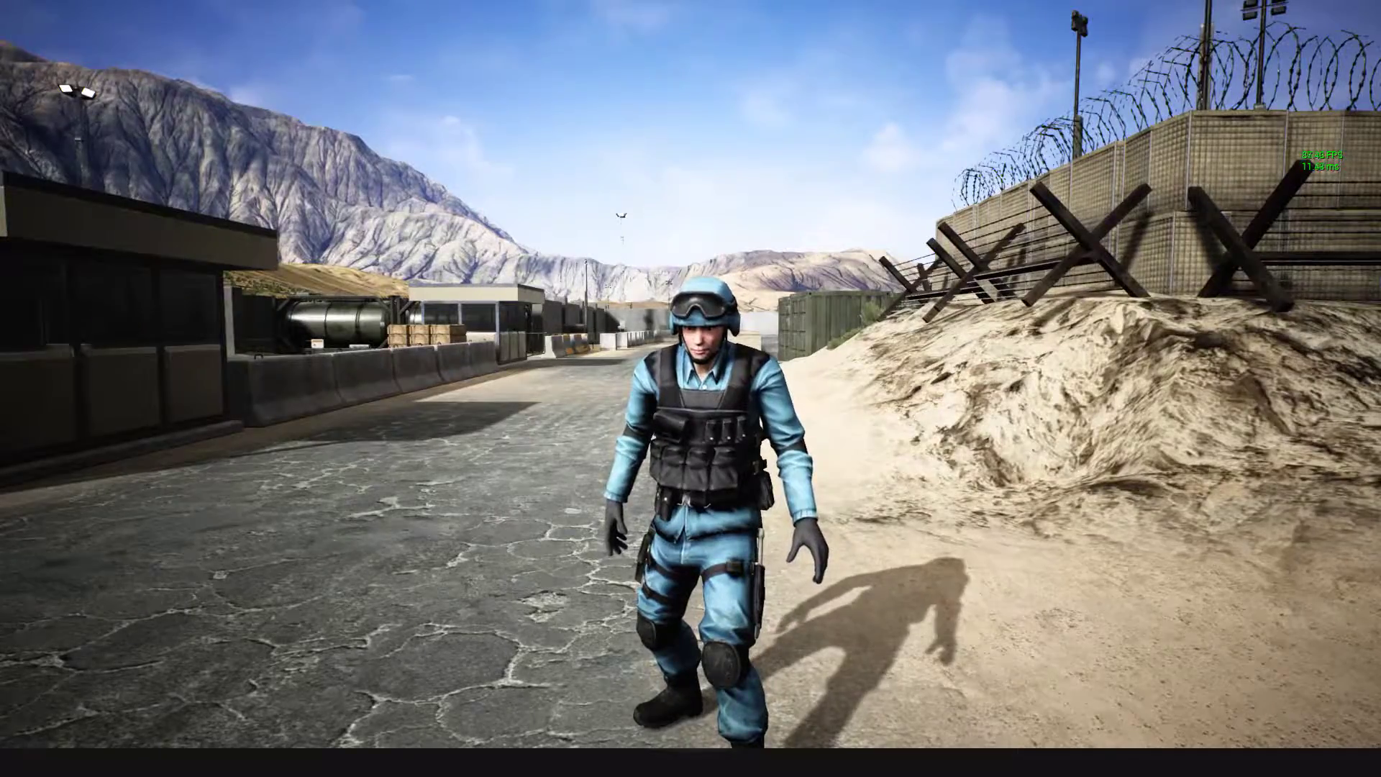
pyautogui.press('s')
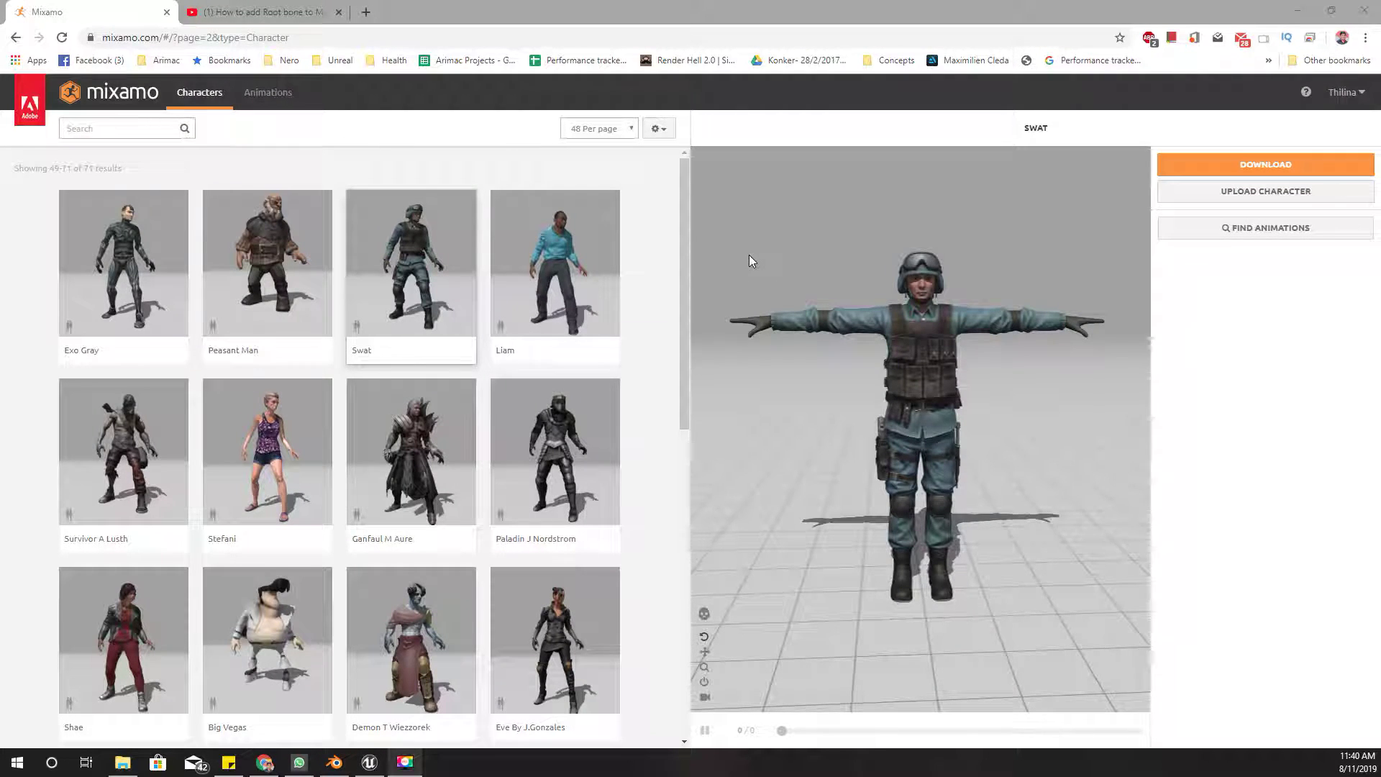
# - Search Mixamo's animation library for 'idle' for the Swat character
pyautogui.moveTo(868, 358); pyautogui.dragTo(1150, 403)
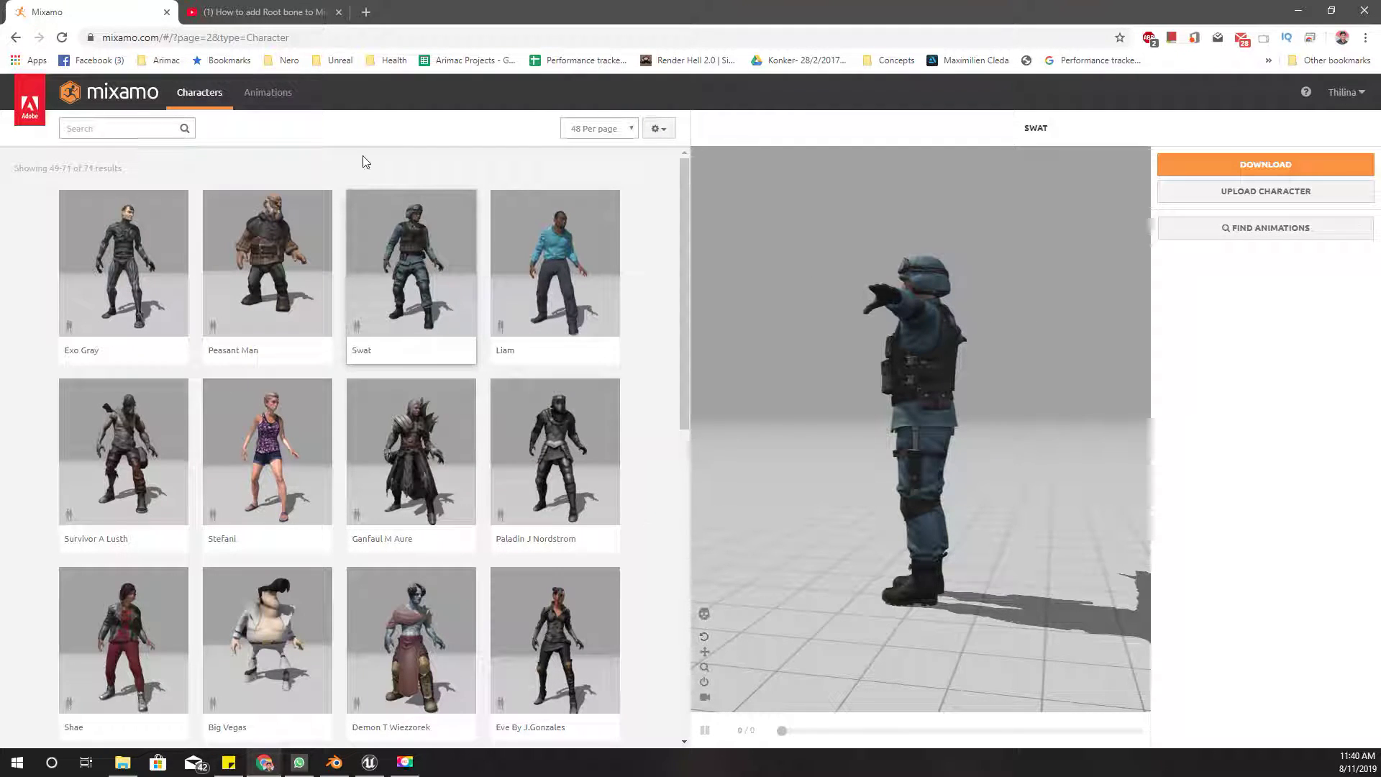
pyautogui.click(1261, 231)
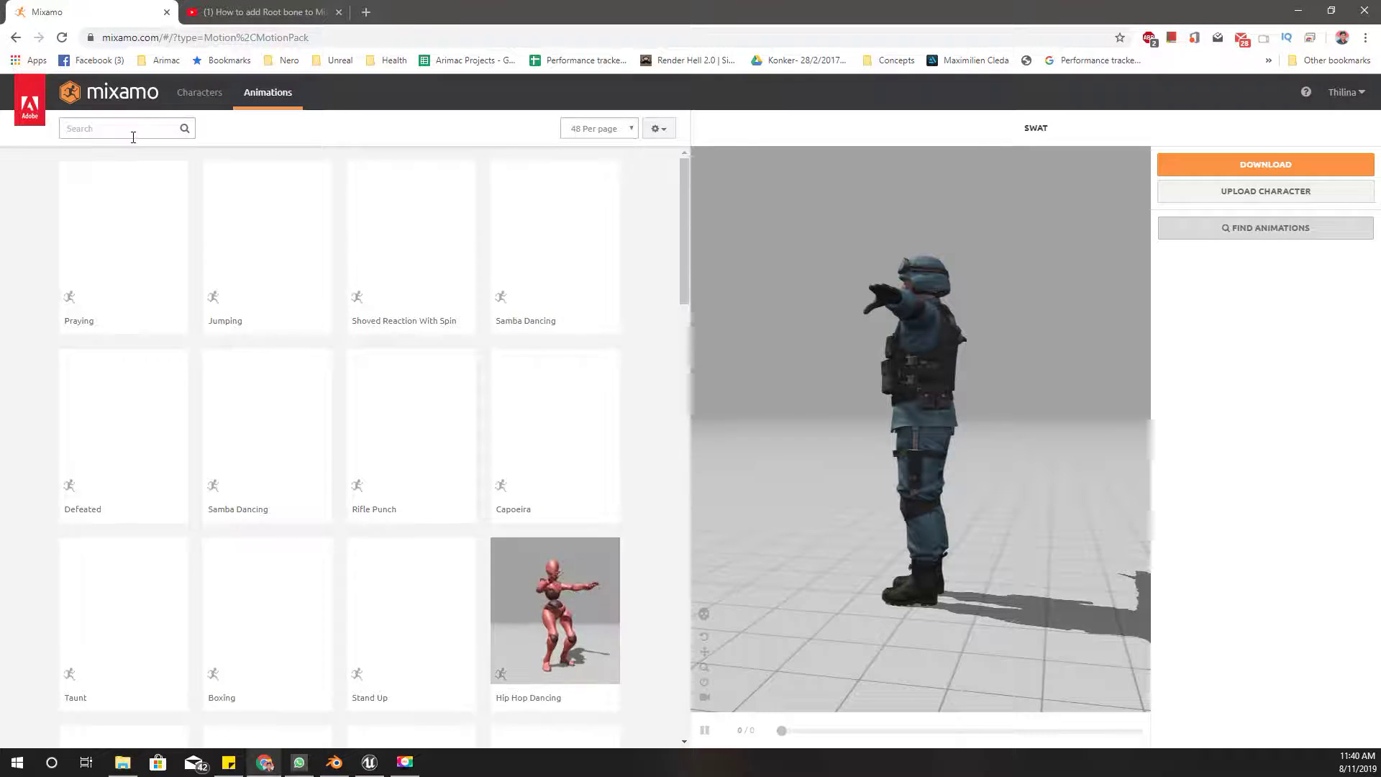
pyautogui.click(133, 133)
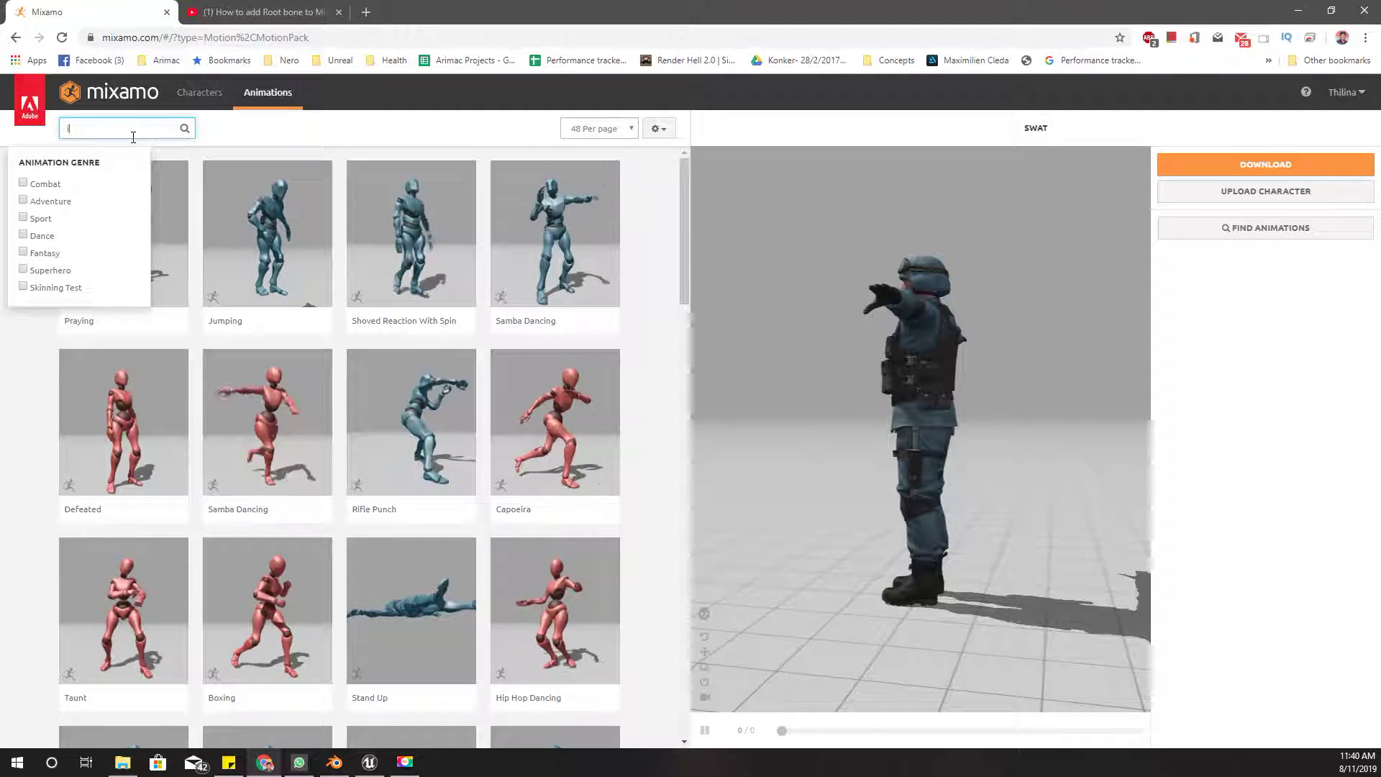
pyautogui.write('idle')
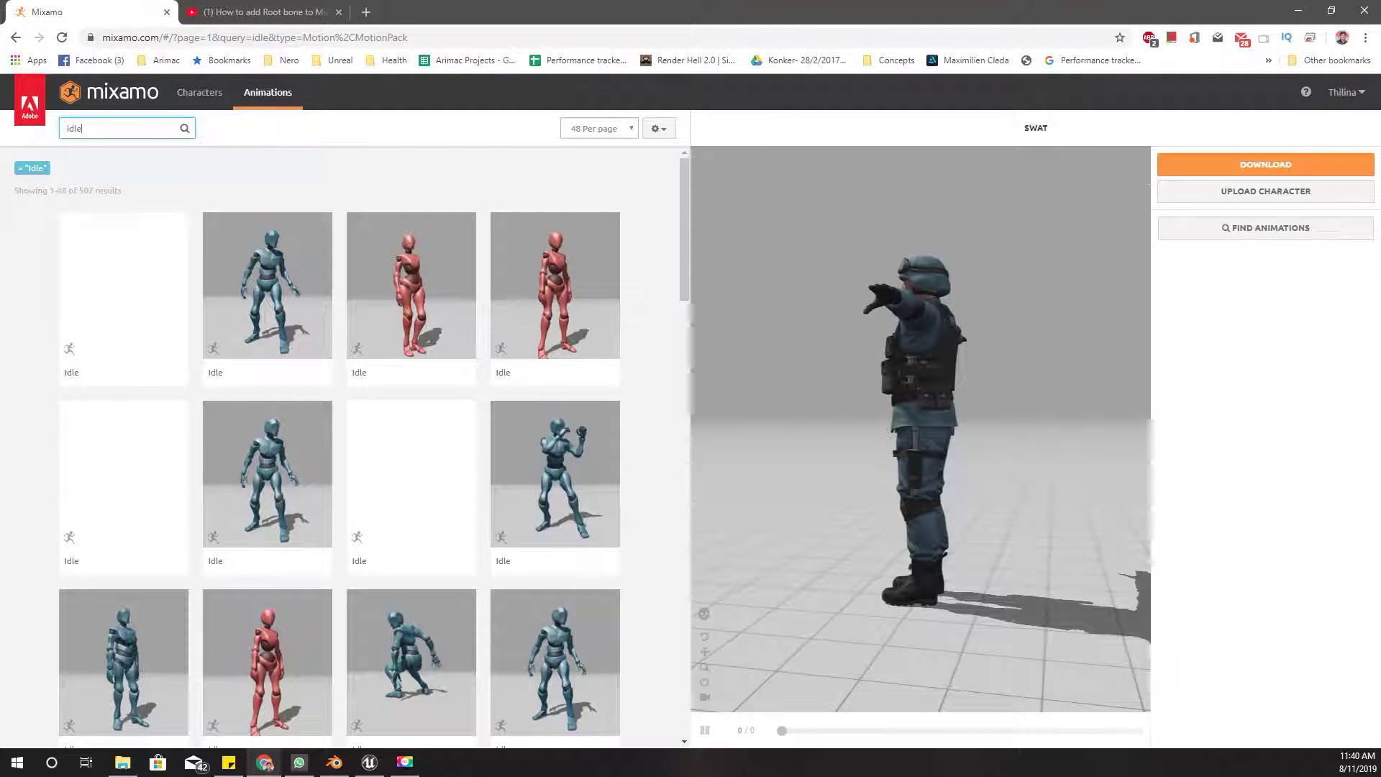
pyautogui.scroll(-10, 319, 429)
pyautogui.scroll(10, 43, 481)
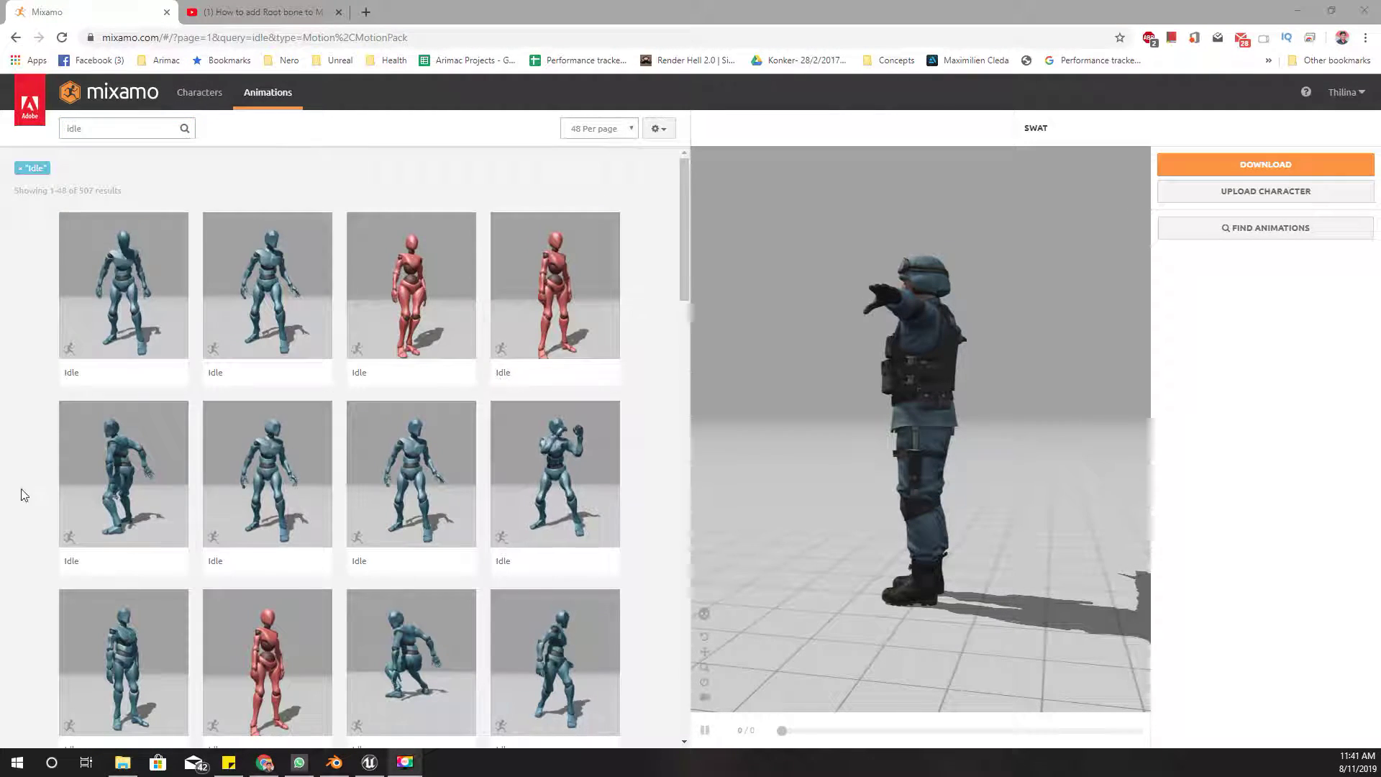
# - Apply the second Idle animation to Swat and download it as FBX with skin at 30 fps
pyautogui.click(260, 293)
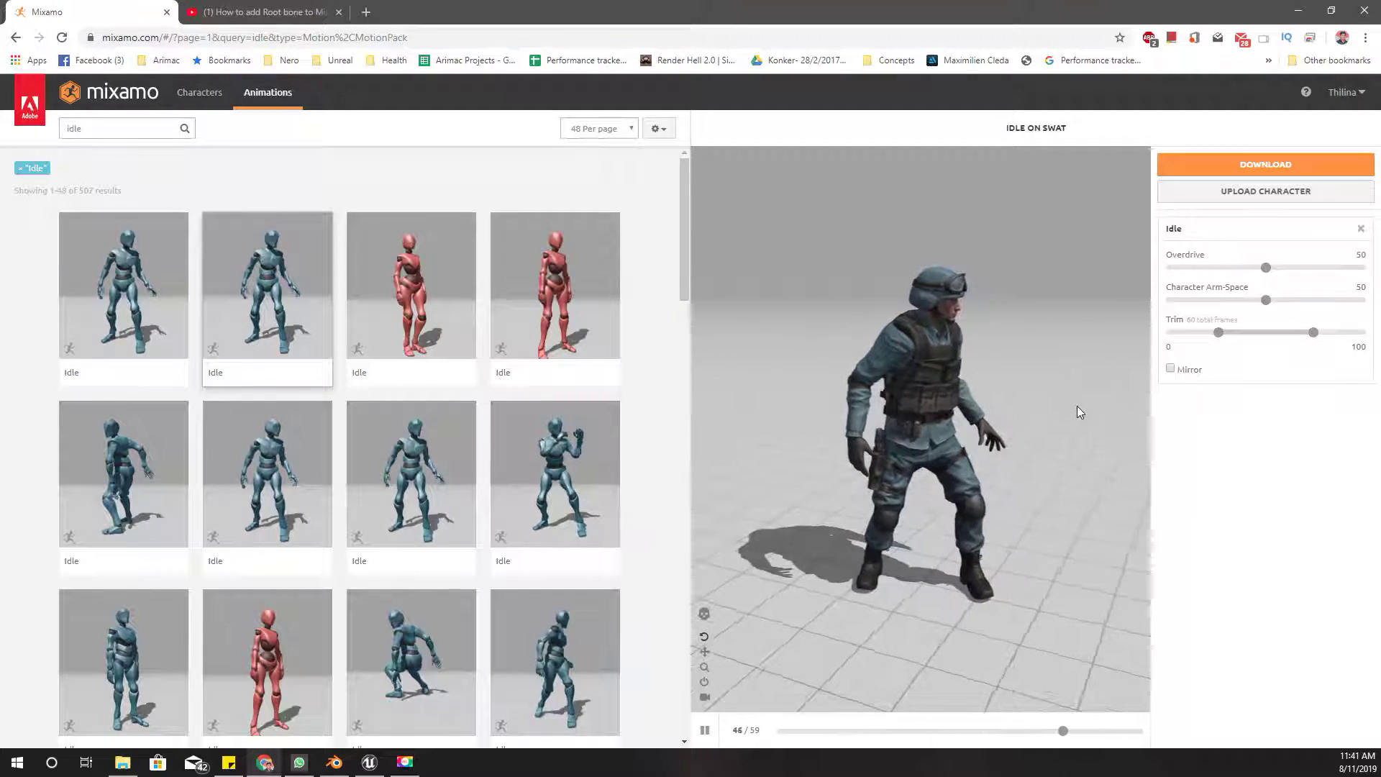
pyautogui.moveTo(985, 396); pyautogui.dragTo(977, 379)
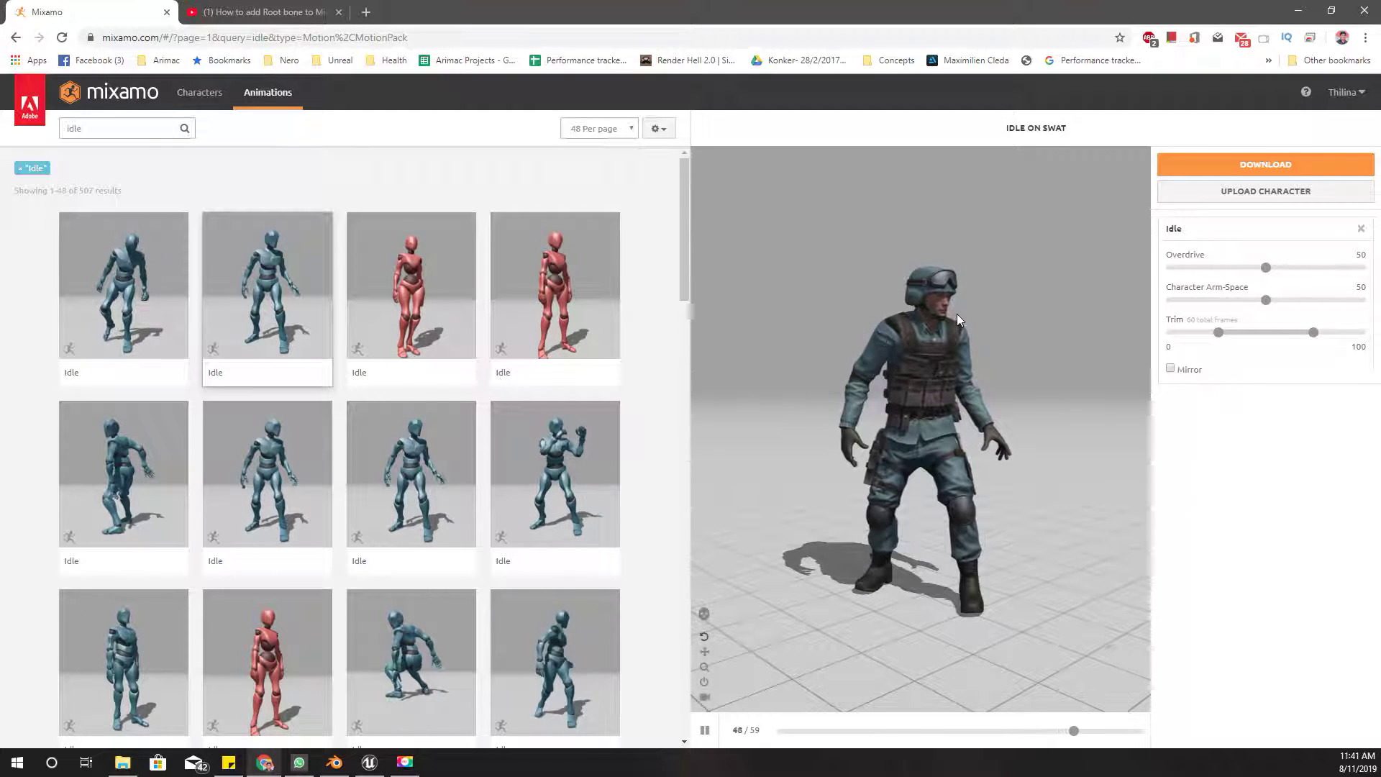
pyautogui.click(1209, 165)
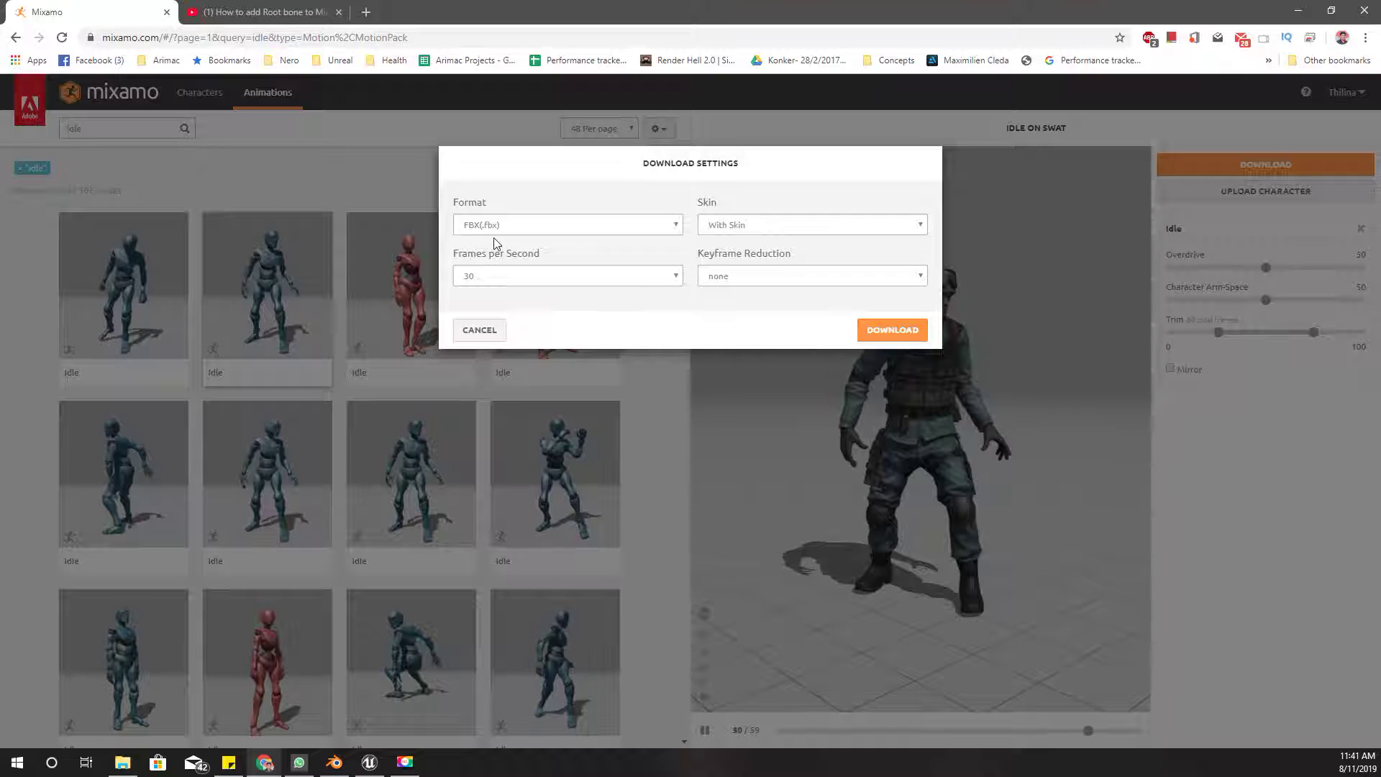
pyautogui.click(886, 328)
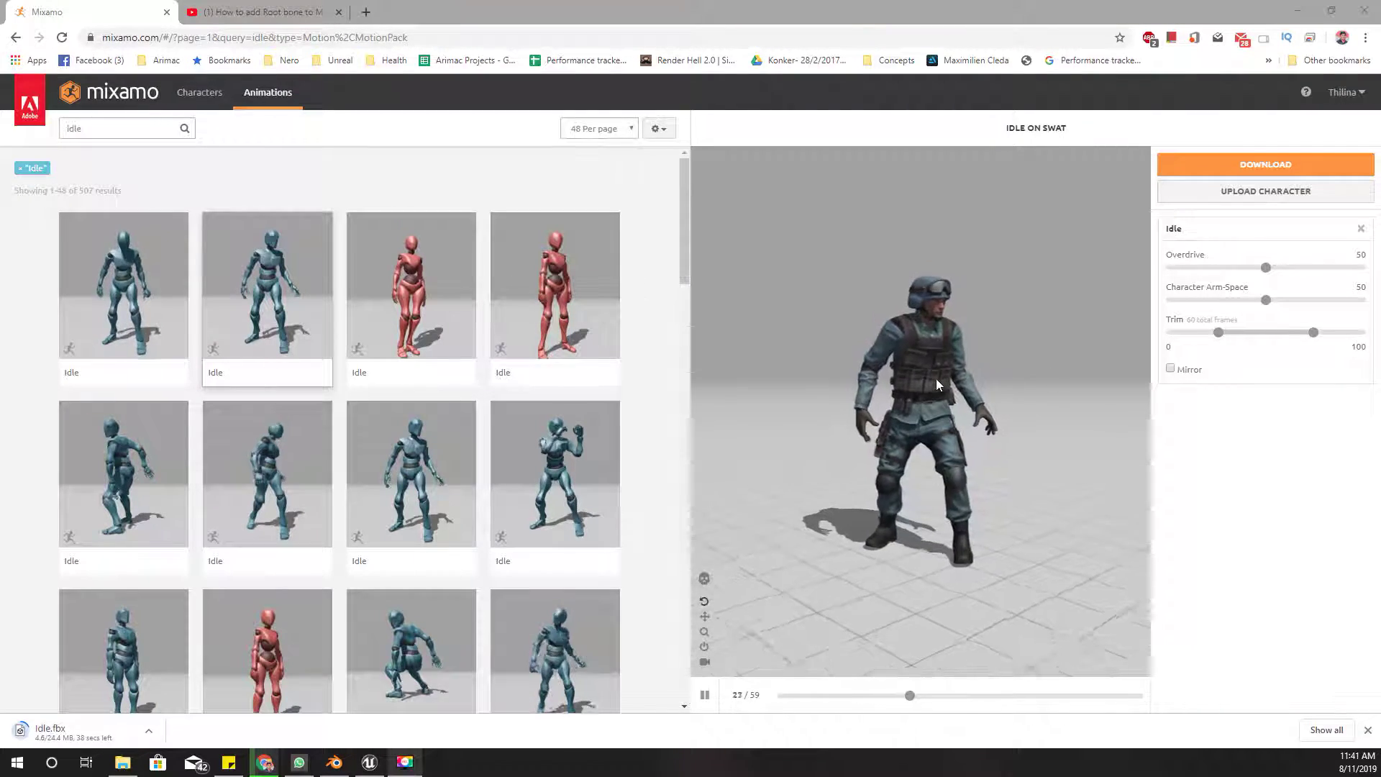
pyautogui.moveTo(926, 381); pyautogui.dragTo(892, 400)
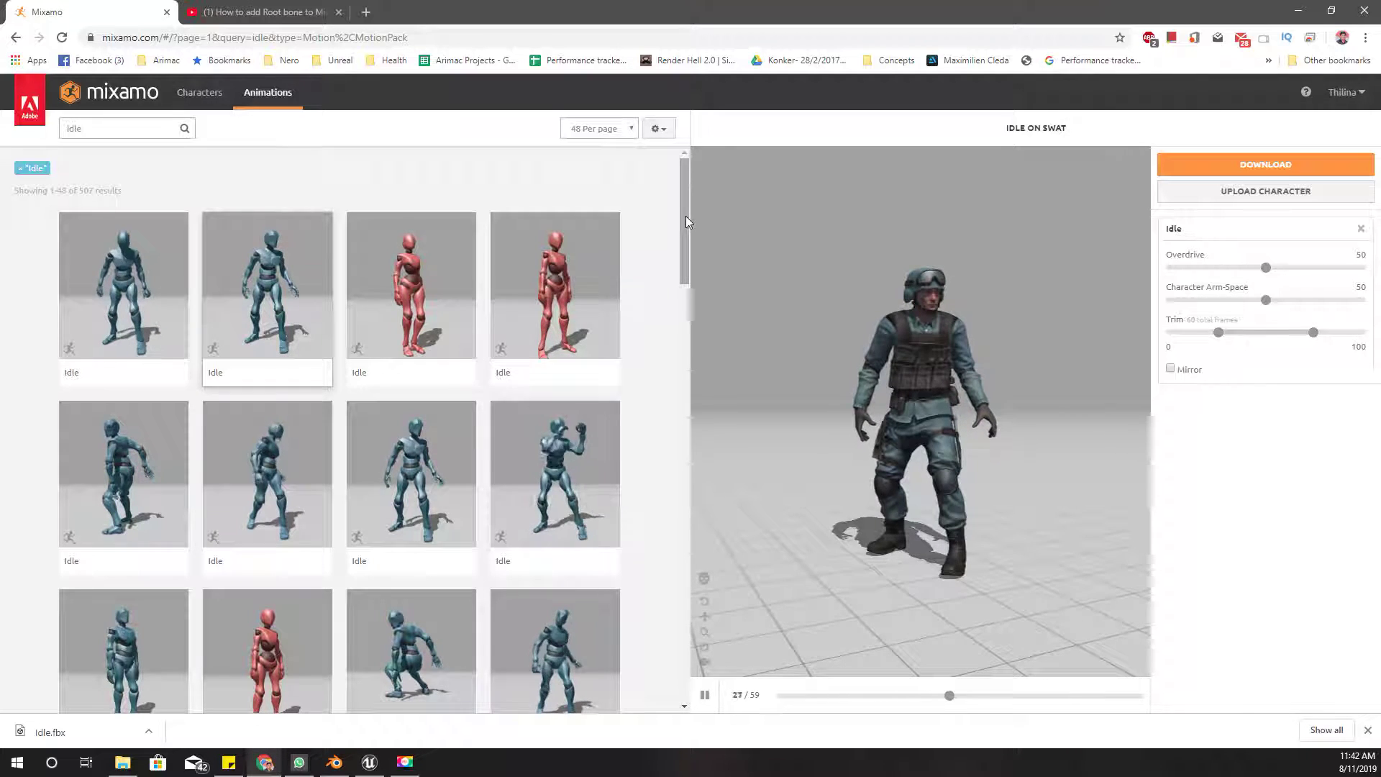
pyautogui.moveTo(685, 216)
pyautogui.mouseDown()
pyautogui.moveTo(680, 361)
pyautogui.moveTo(679, 206)
pyautogui.mouseUp()
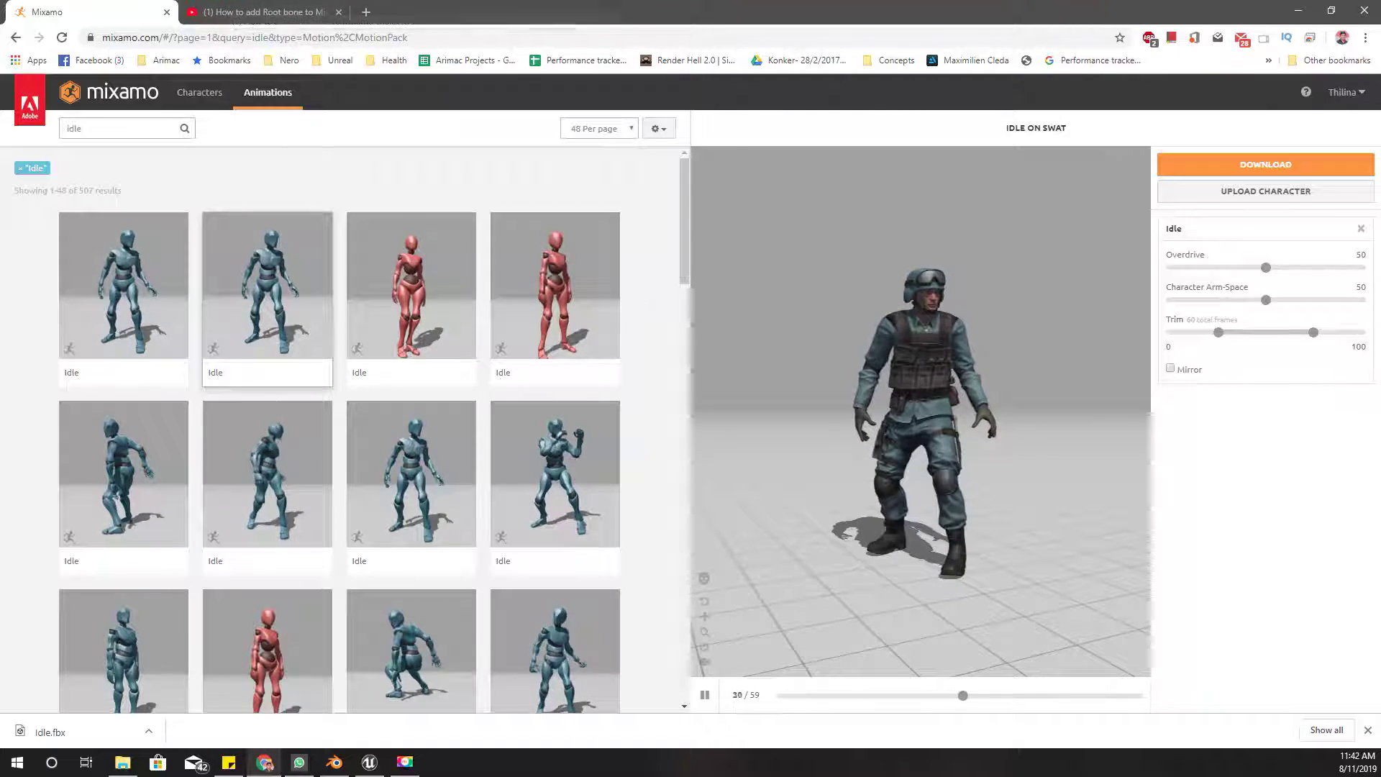
# - Check the root-bone tutorial's description for the Blender plugin link, then return to the Mixamo Idle preview
pyautogui.click(284, 11)
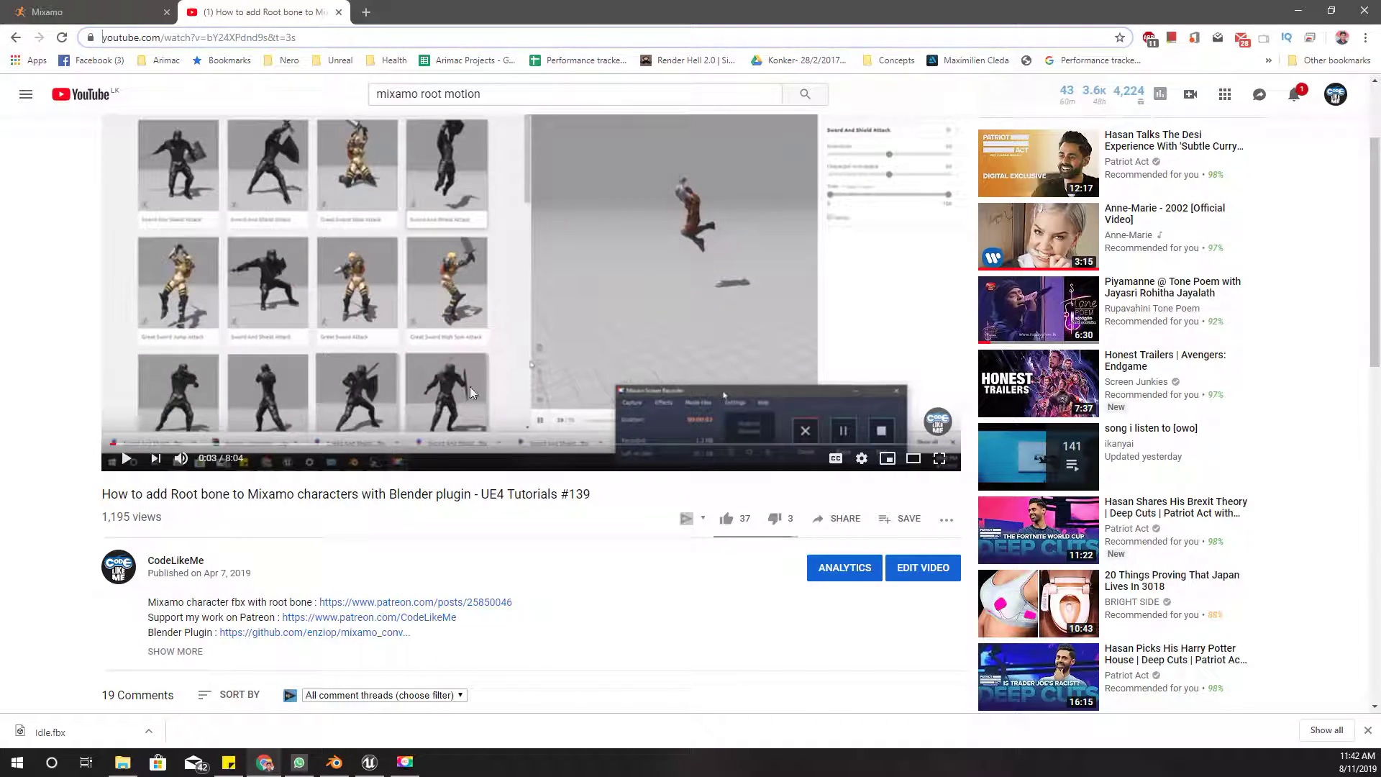
pyautogui.scroll(-2, 467, 571)
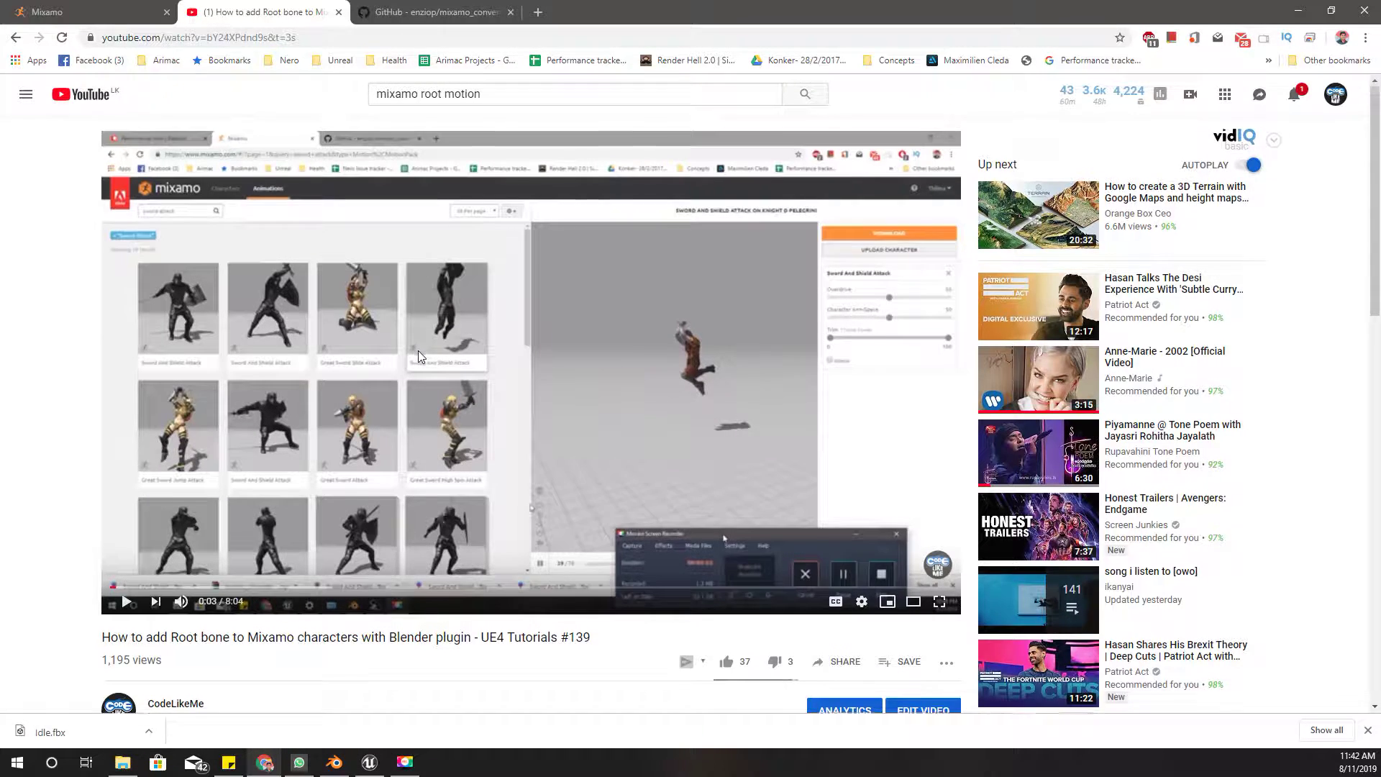
pyautogui.scroll(-2, 417, 351)
pyautogui.scroll(2, 461, 640)
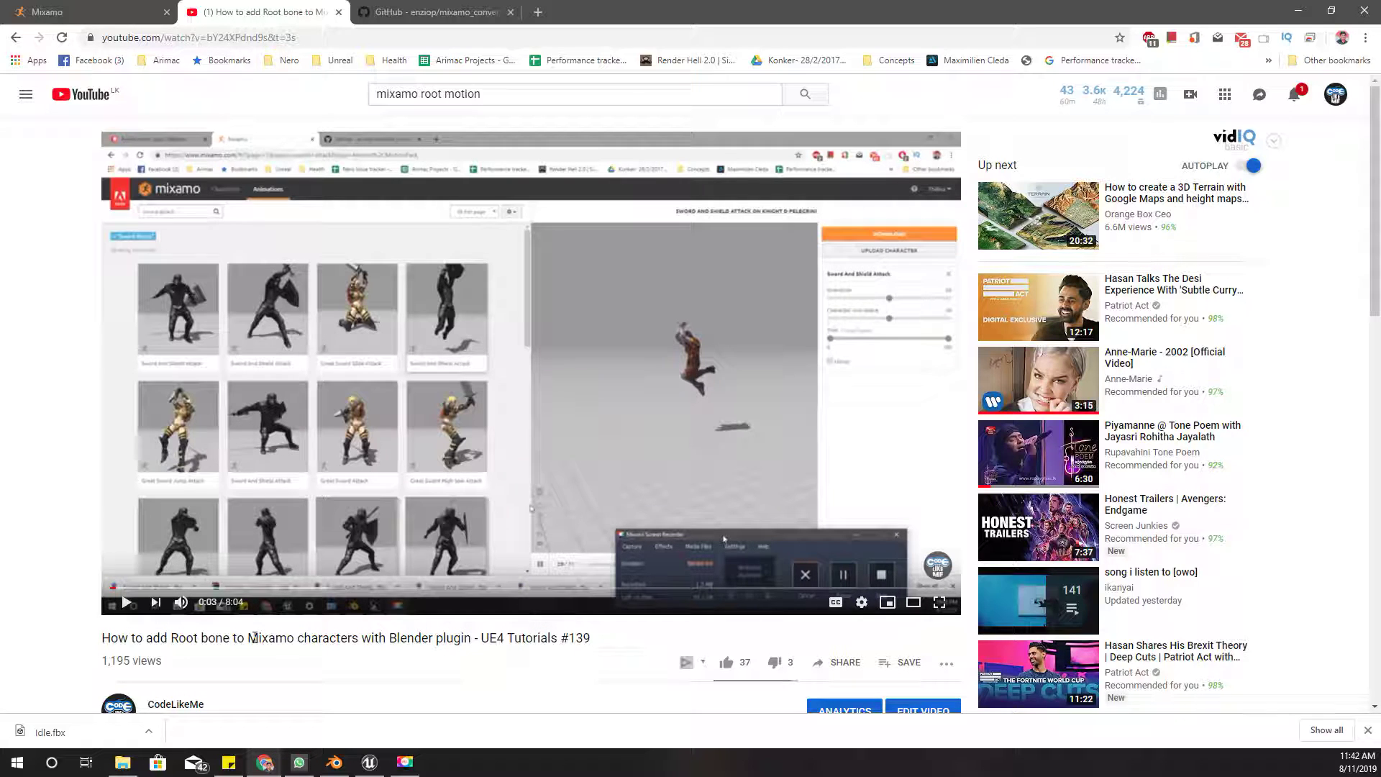
pyautogui.scroll(-1, 254, 637)
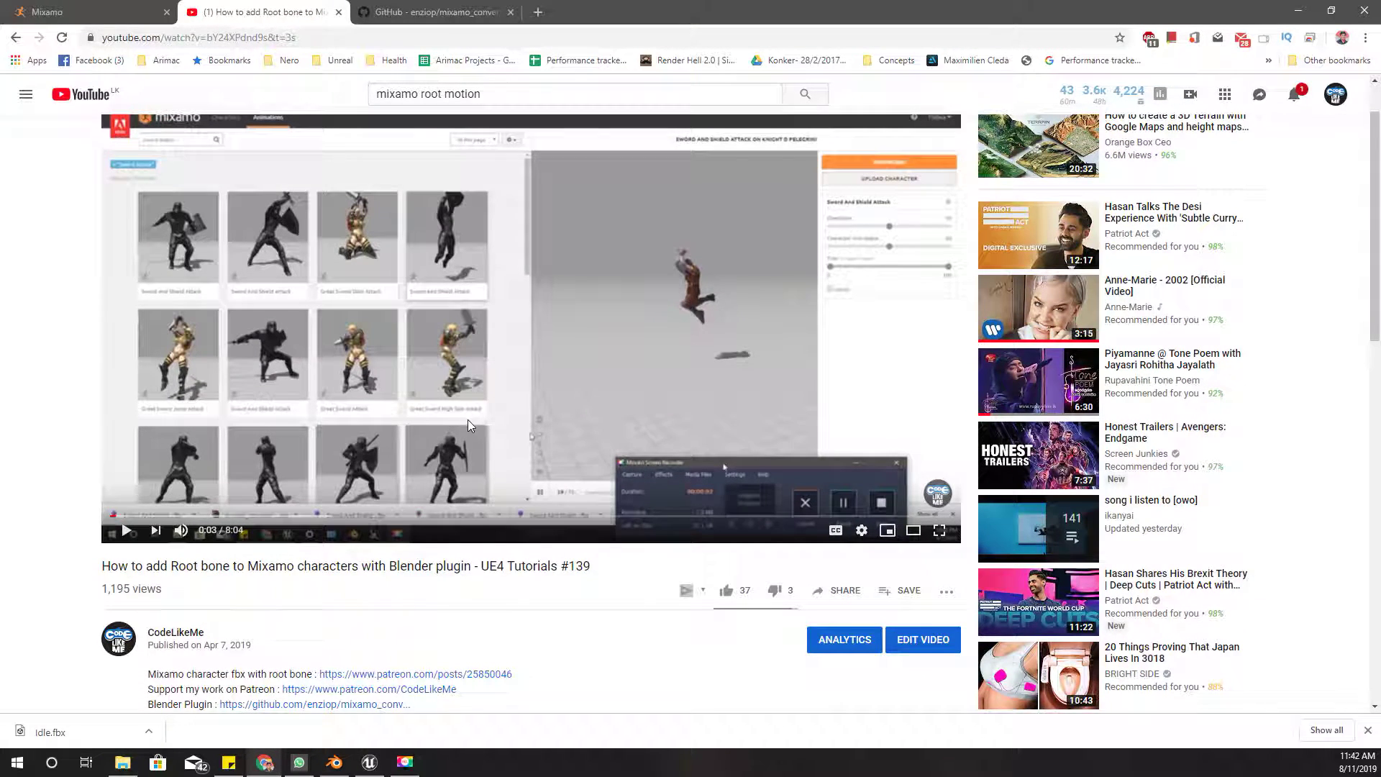
pyautogui.scroll(1, 467, 425)
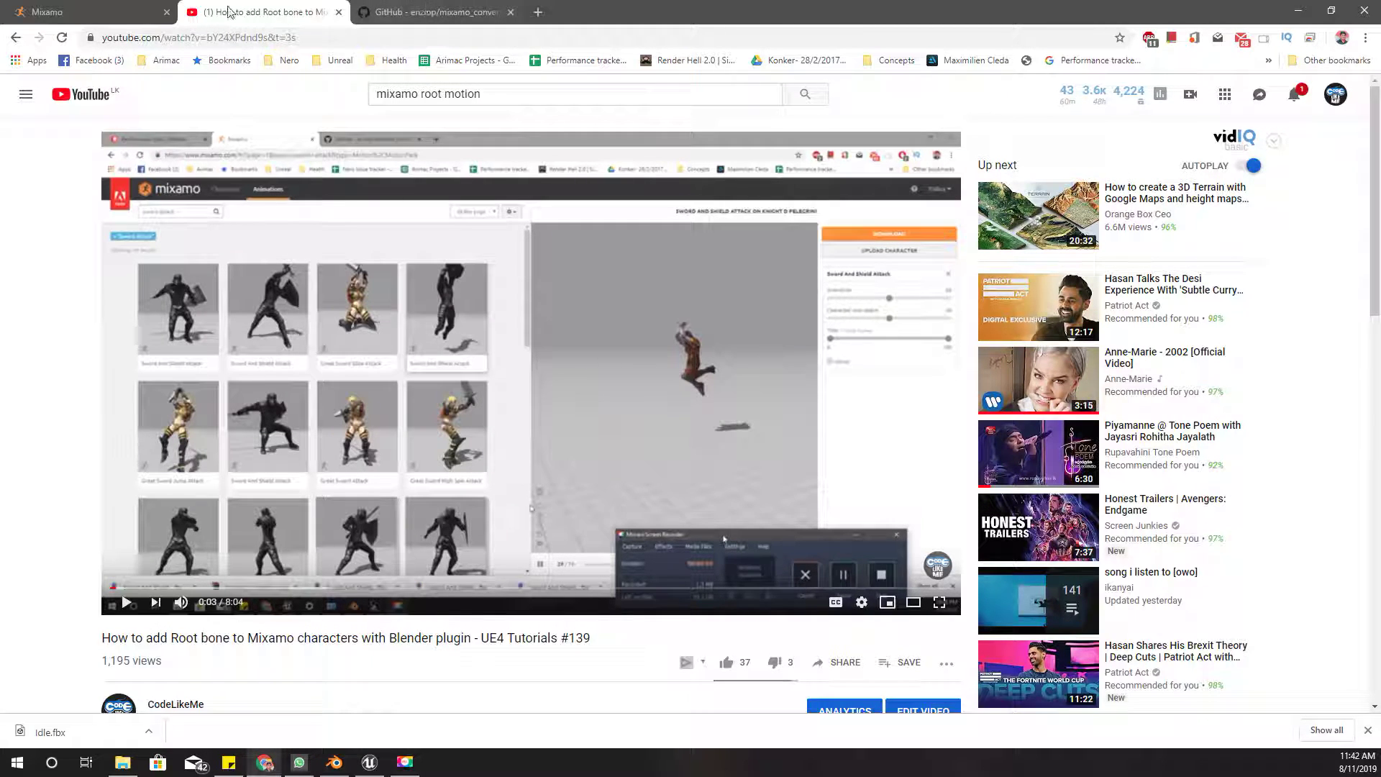
pyautogui.click(79, 13)
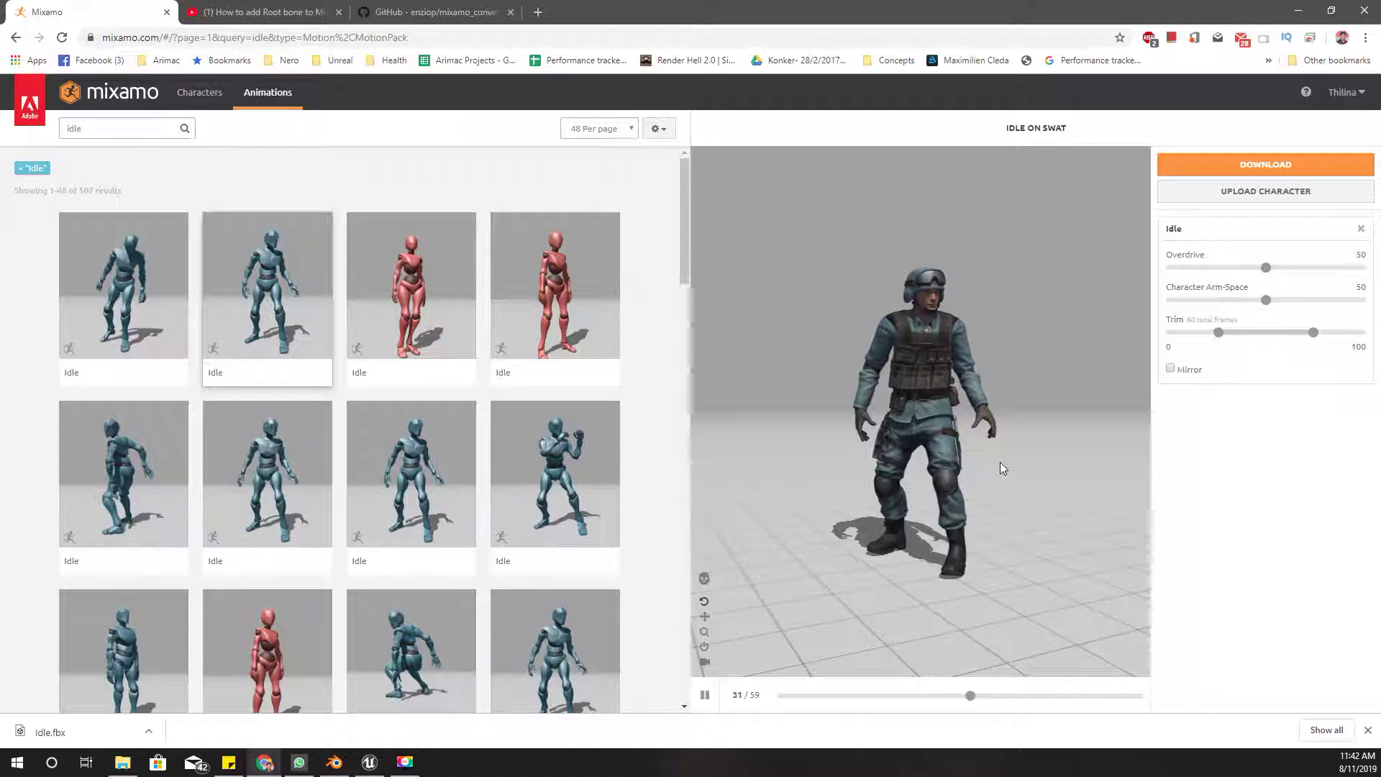
pyautogui.moveTo(999, 468); pyautogui.dragTo(1057, 471)
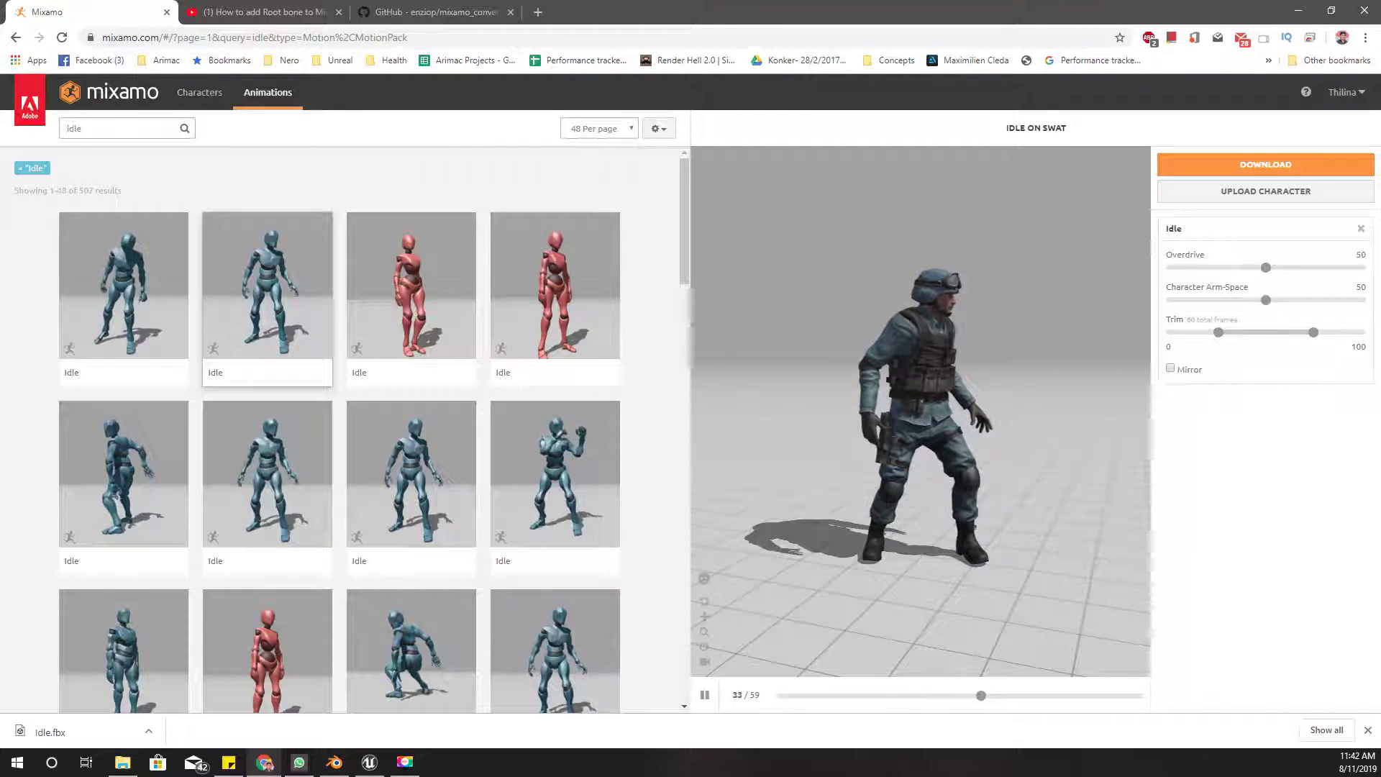
# - Look over the mixamo_converter GitHub page, then bring up the Downloads\TPS folder holding Idle.fbx
pyautogui.hotkey('ctrl', '3')
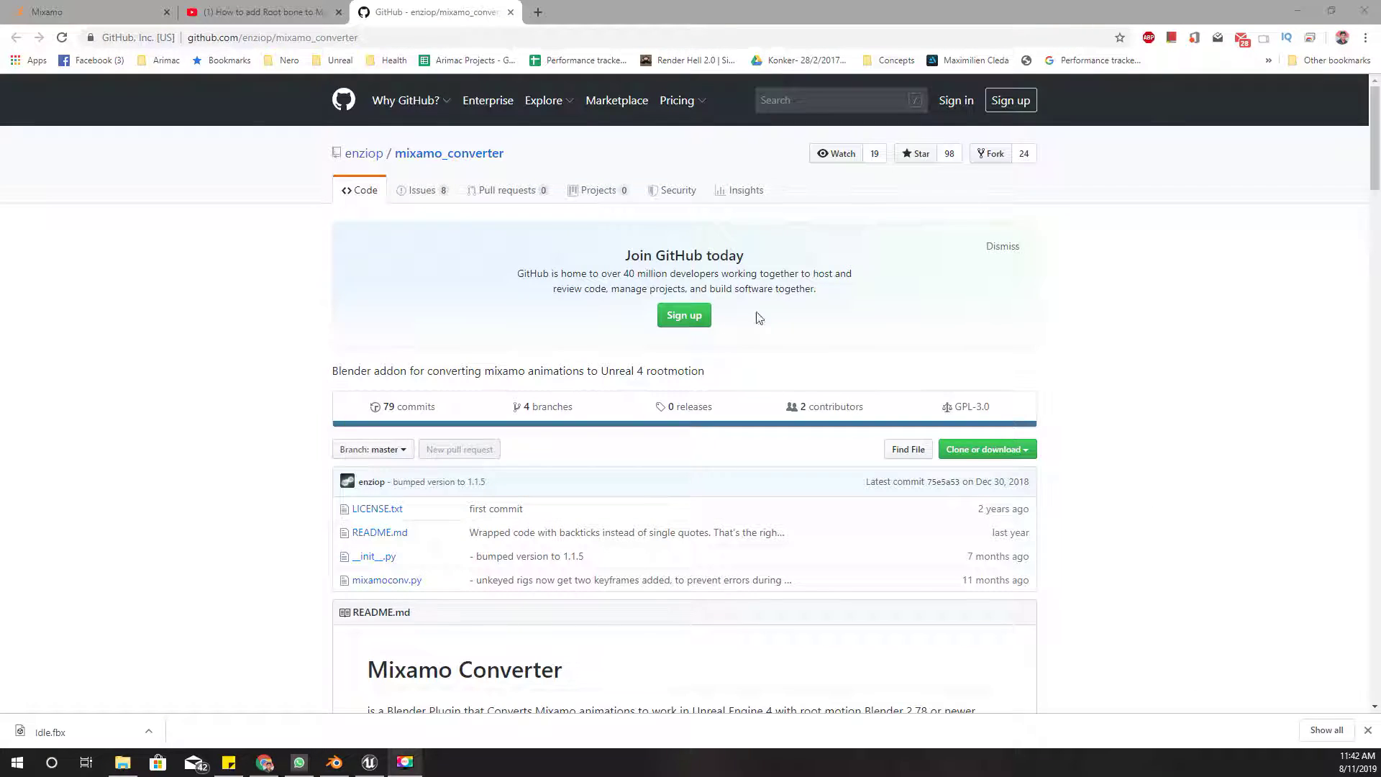
pyautogui.scroll(-4, 765, 310)
pyautogui.scroll(4, 763, 310)
pyautogui.hotkey('alt', 'Tab')
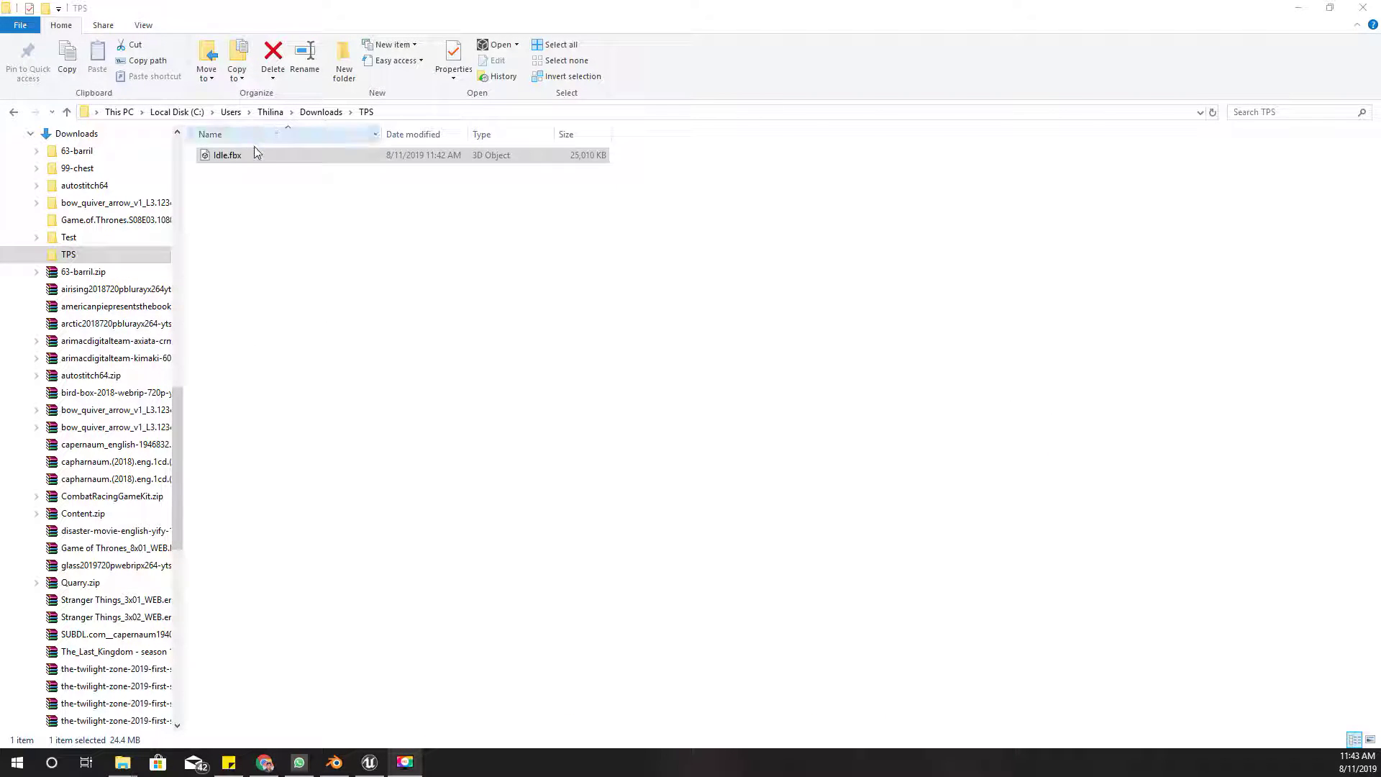
# - Rename Idle.fbx in the TPS folder to Soldier.fbx, then switch to Blender
pyautogui.click(272, 763)
pyautogui.click(272, 763)
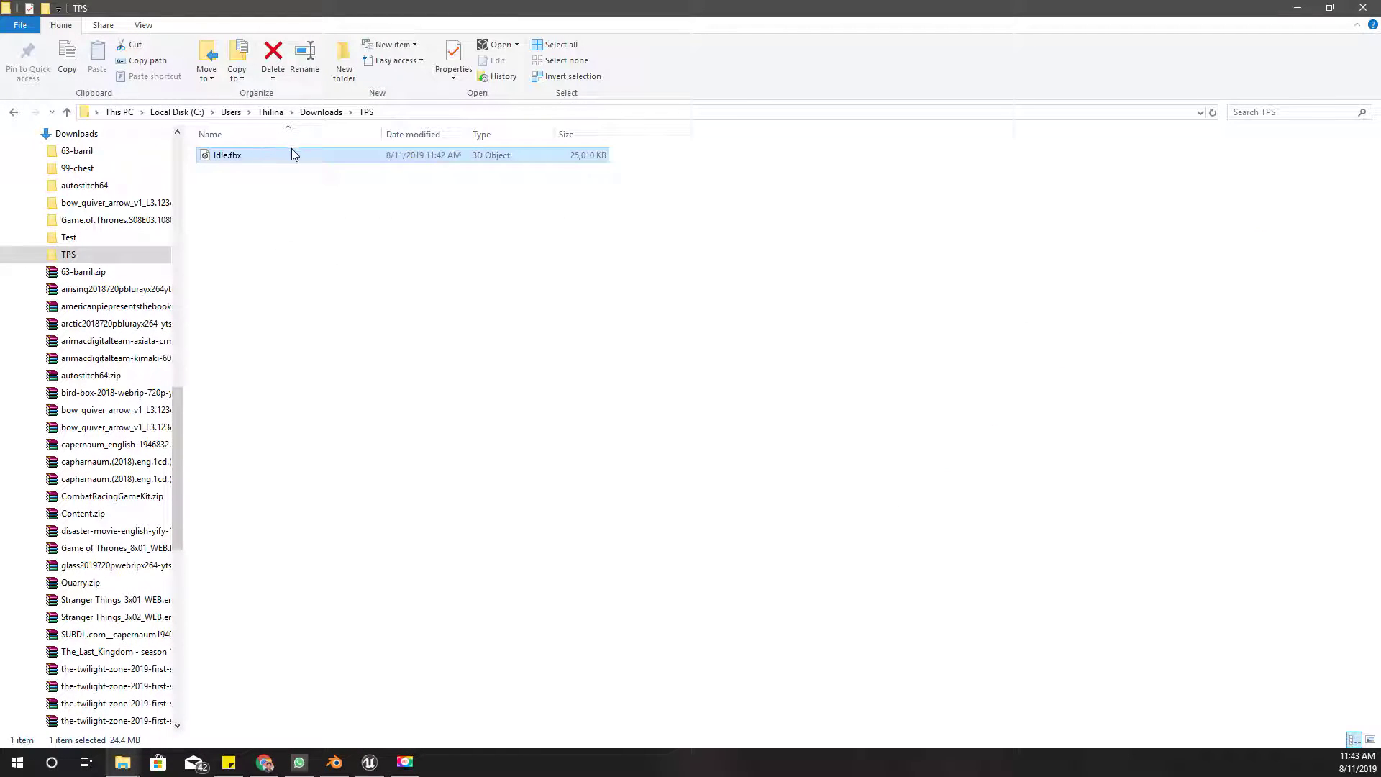
pyautogui.press('F2')
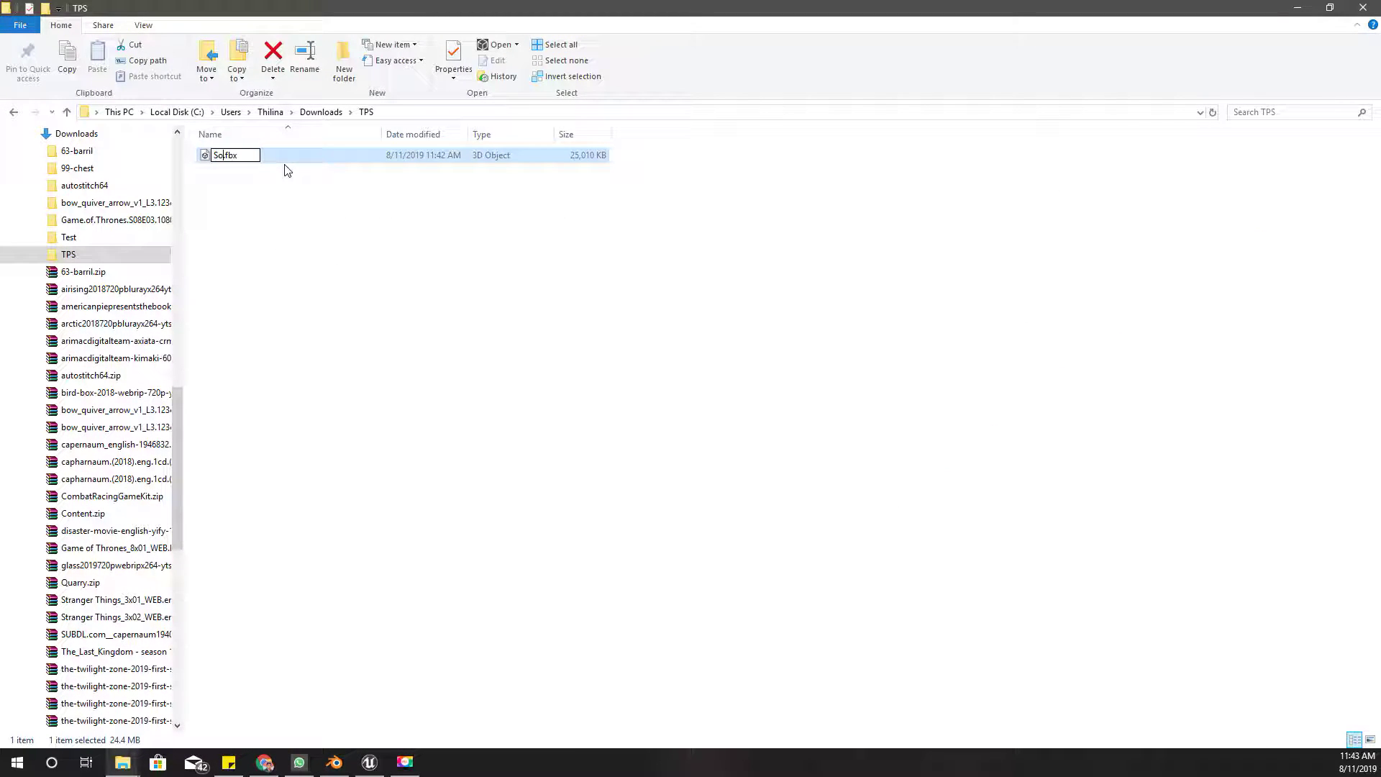
pyautogui.press('Return')
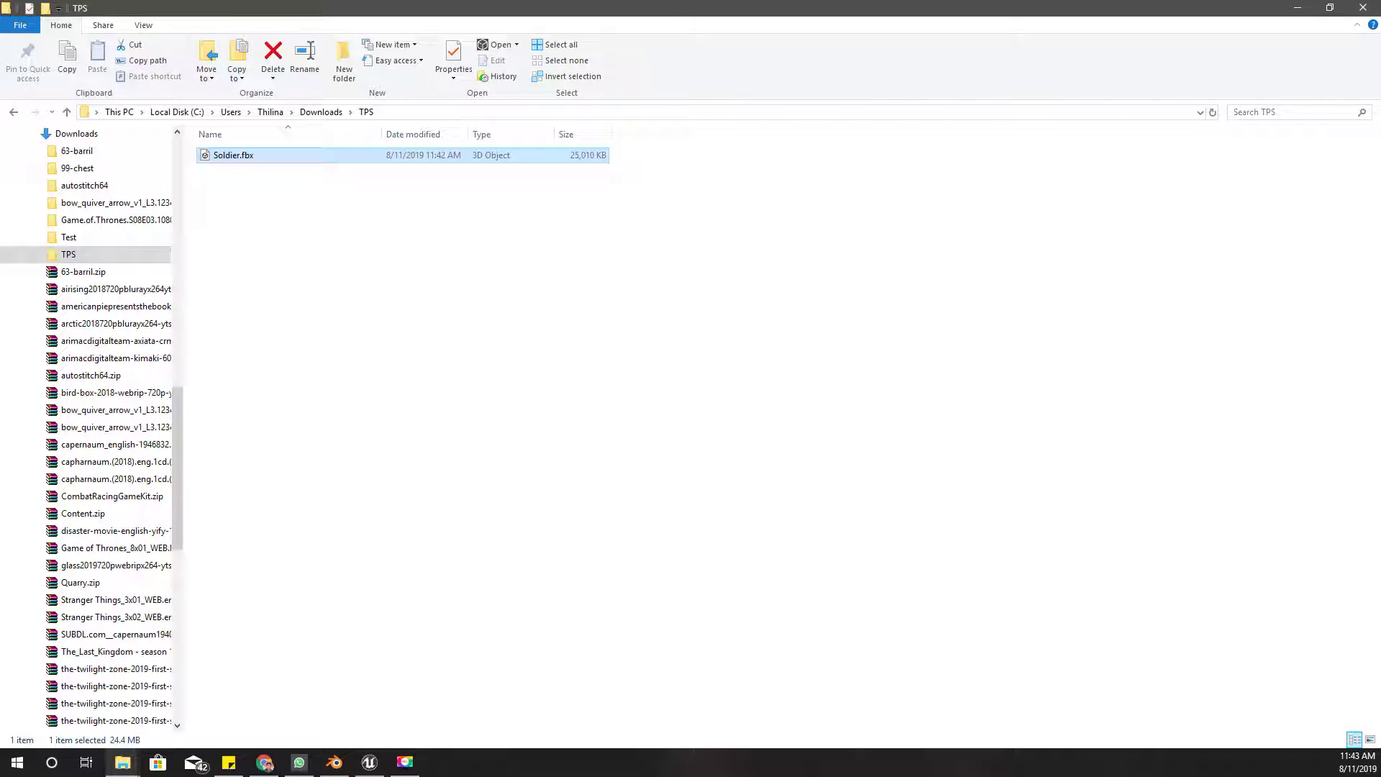
pyautogui.click(405, 762)
pyautogui.click(334, 762)
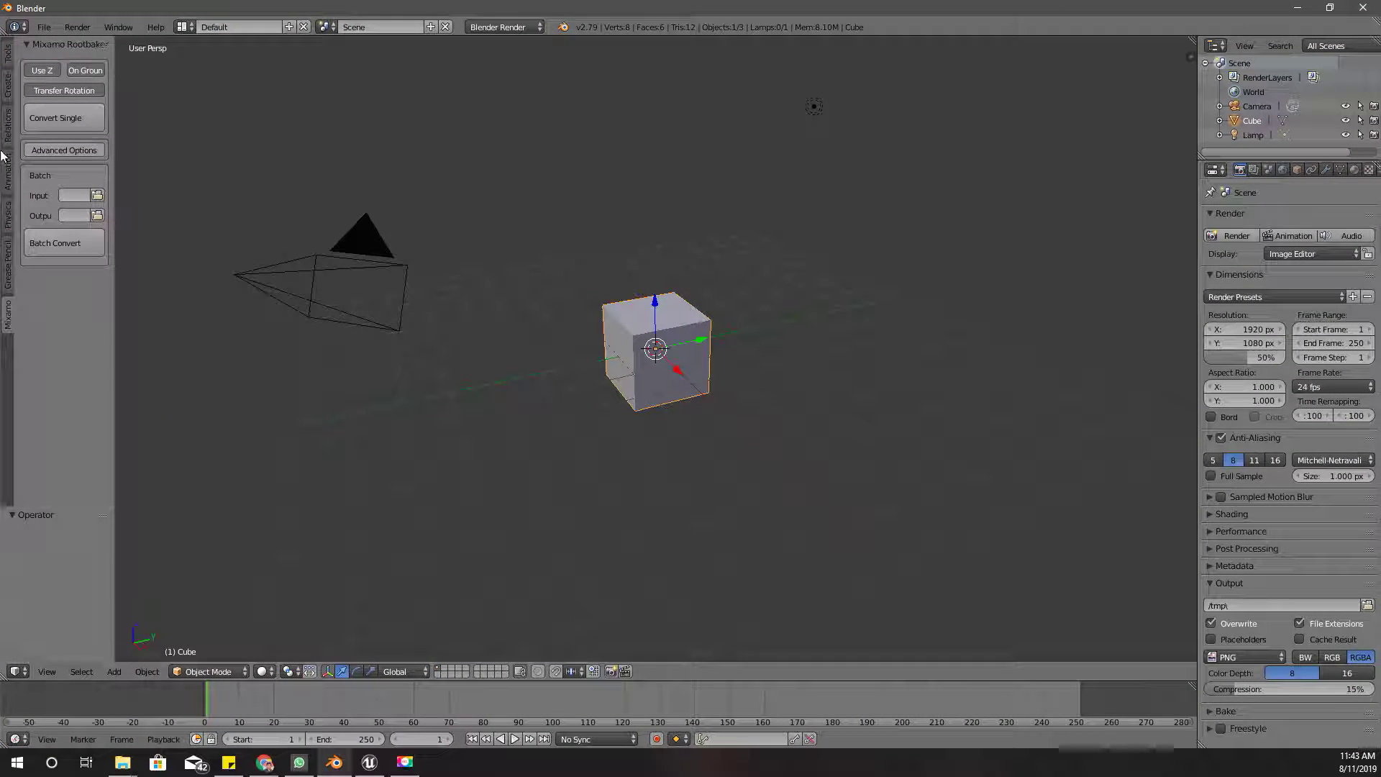
# - Set the Mixamo Rootbaker input path to the Downloads\TPS folder
pyautogui.moveTo(111, 151); pyautogui.dragTo(190, 140)
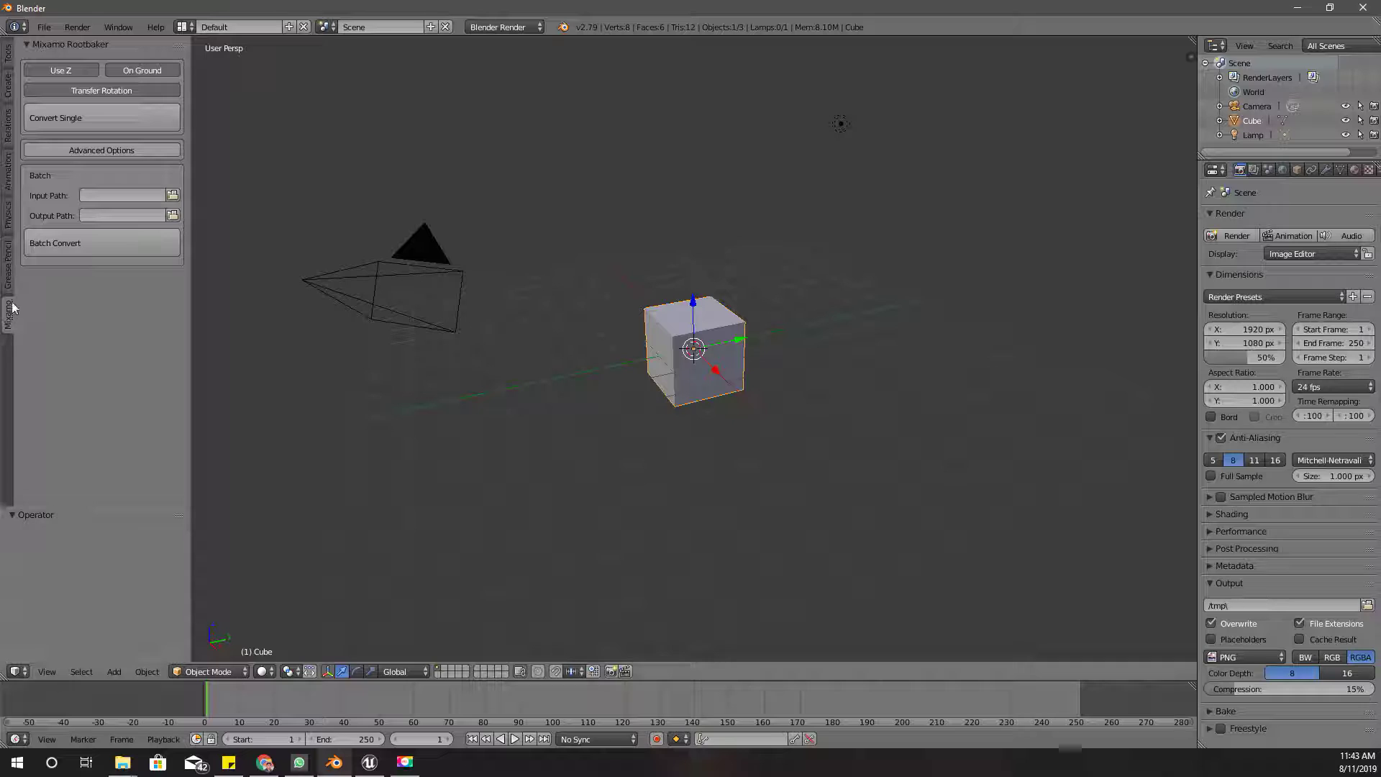
pyautogui.click(7, 273)
pyautogui.click(5, 325)
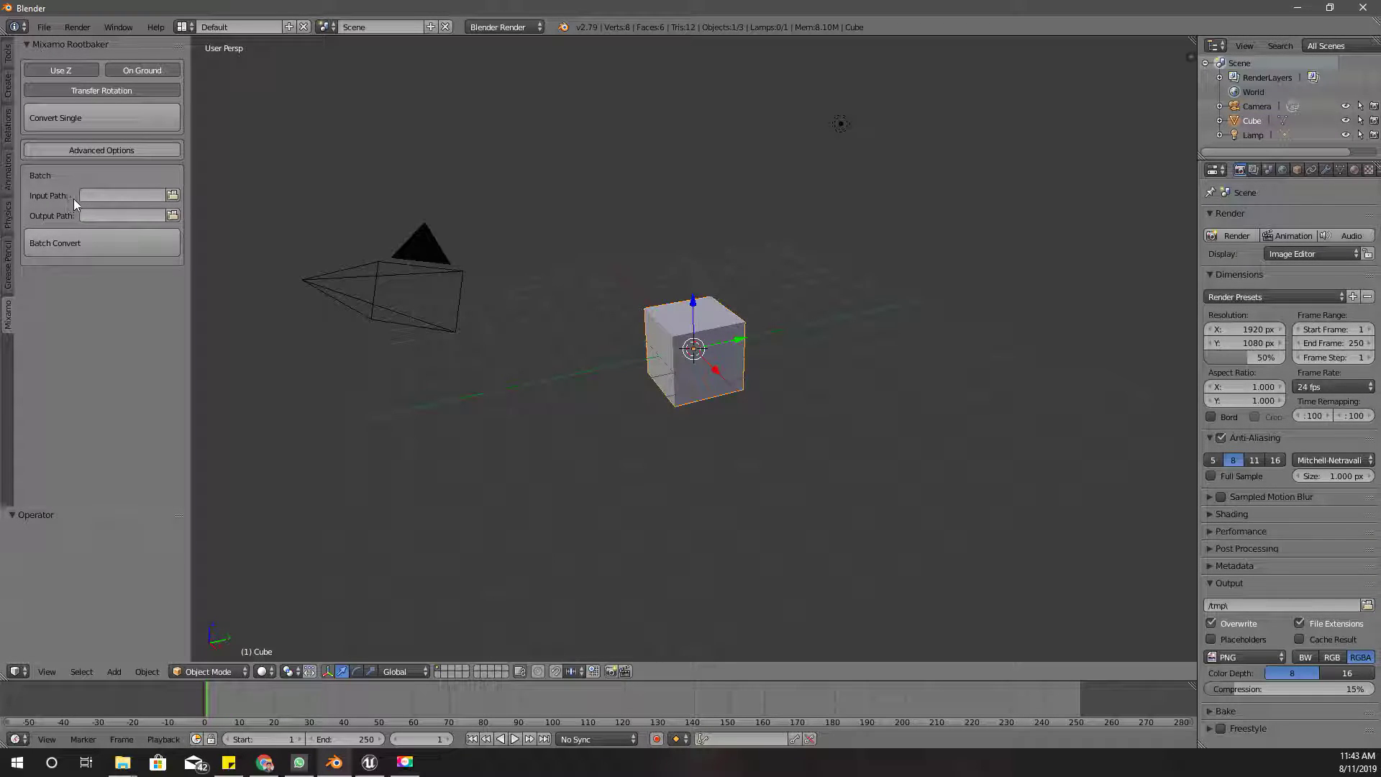
pyautogui.click(173, 196)
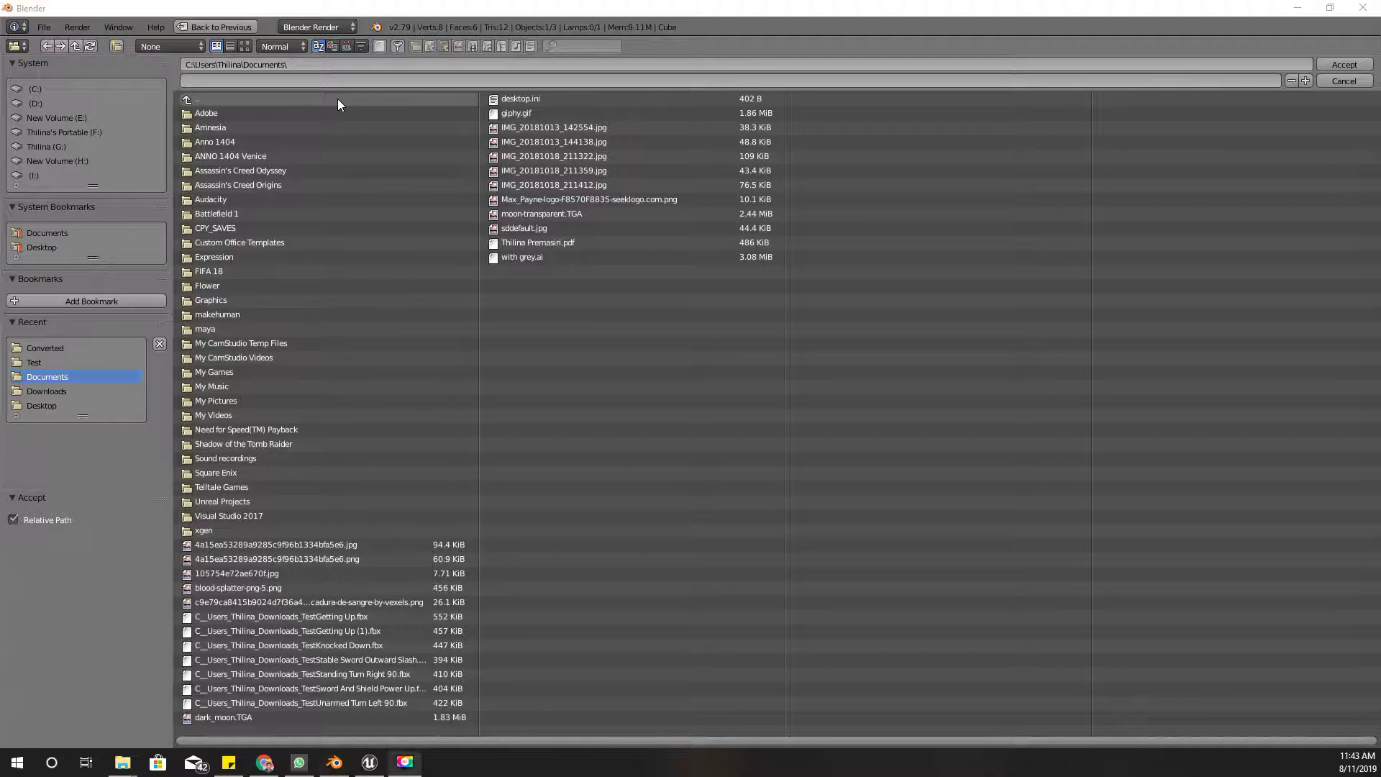
pyautogui.hotkey('alt', 'Tab')
pyautogui.click(412, 112)
pyautogui.hotkey('ctrl', 'c')
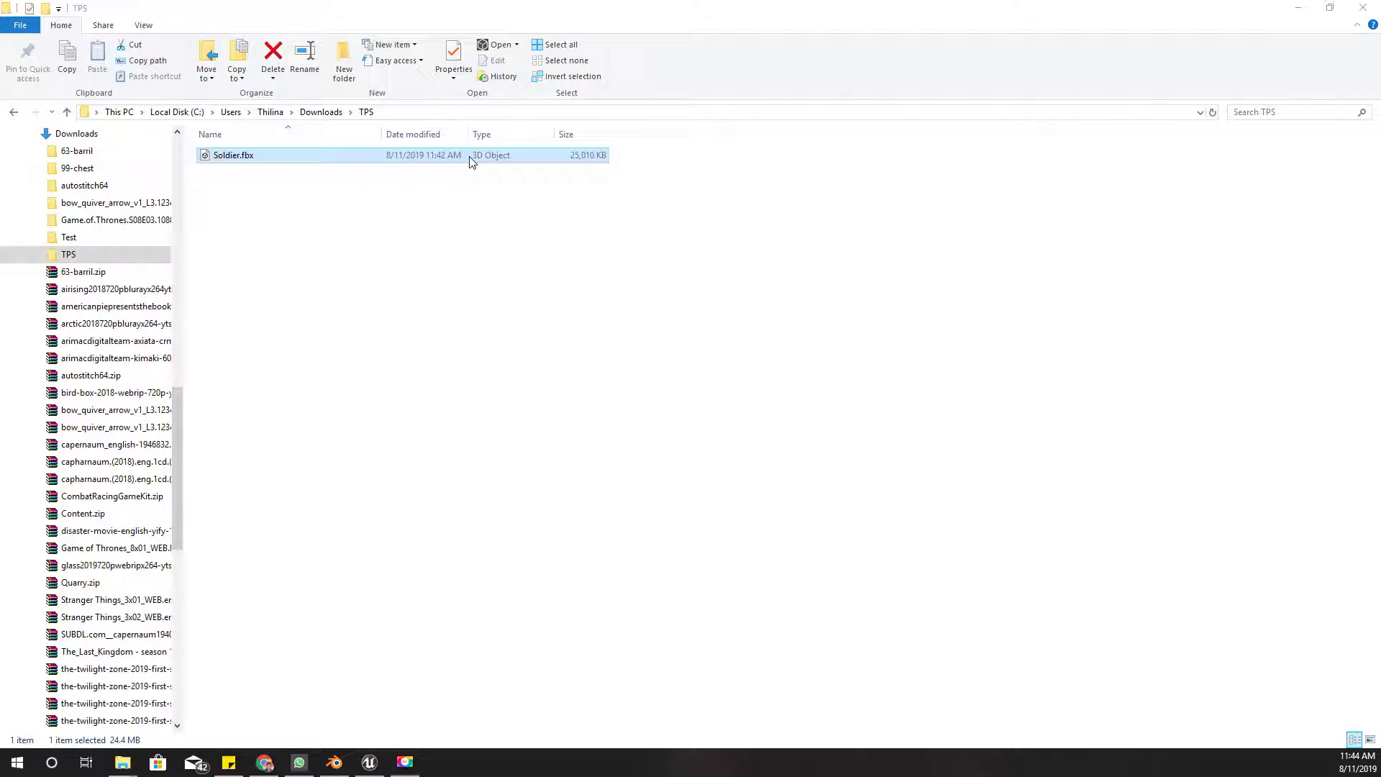
pyautogui.hotkey('alt', 'Tab')
pyautogui.click(411, 66)
pyautogui.hotkey('ctrl', 'v')
pyautogui.press('Return')
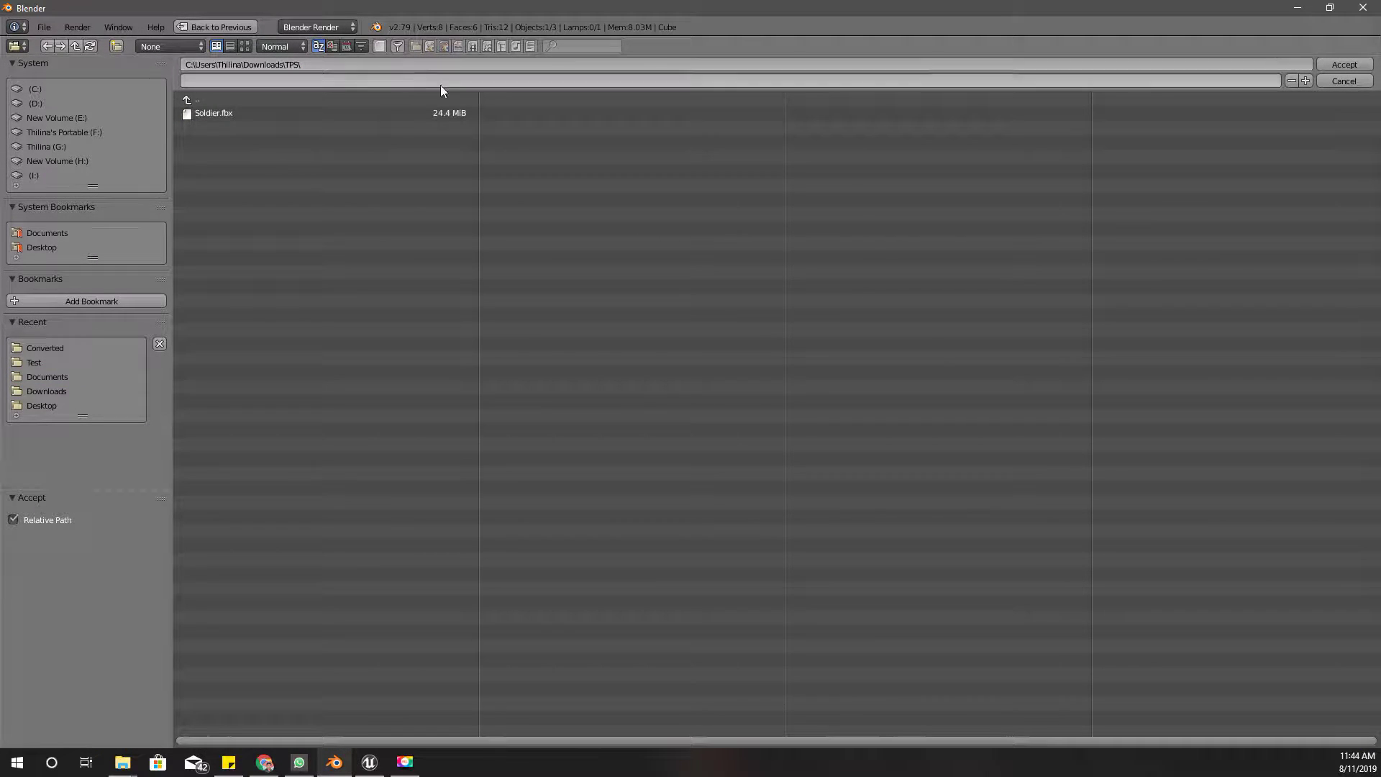
pyautogui.click(1342, 65)
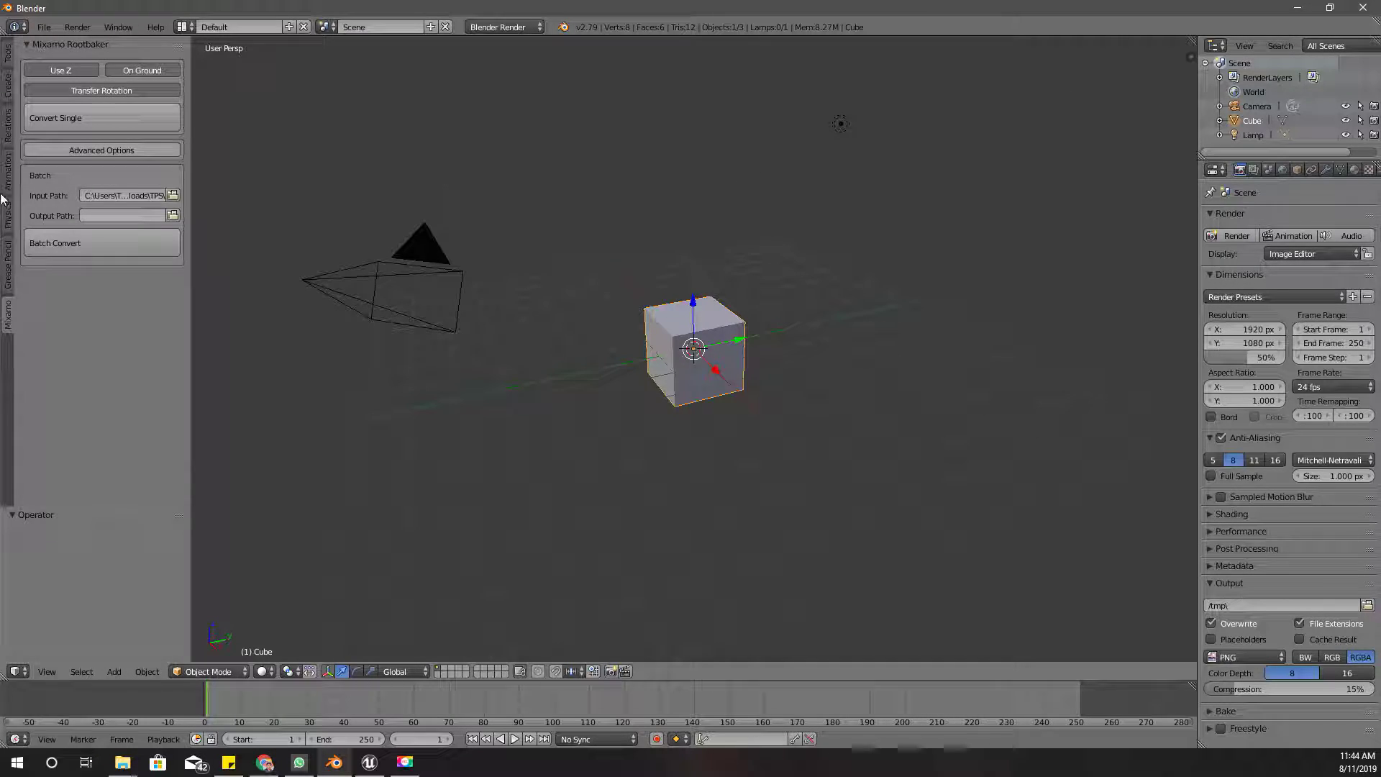
# - Browse the output path to TPS and create a new folder named Output there
pyautogui.click(173, 216)
pyautogui.click(369, 65)
pyautogui.write('C:\\Users\\Thilina\\Downloads\\TPS\\')
pyautogui.press('Return')
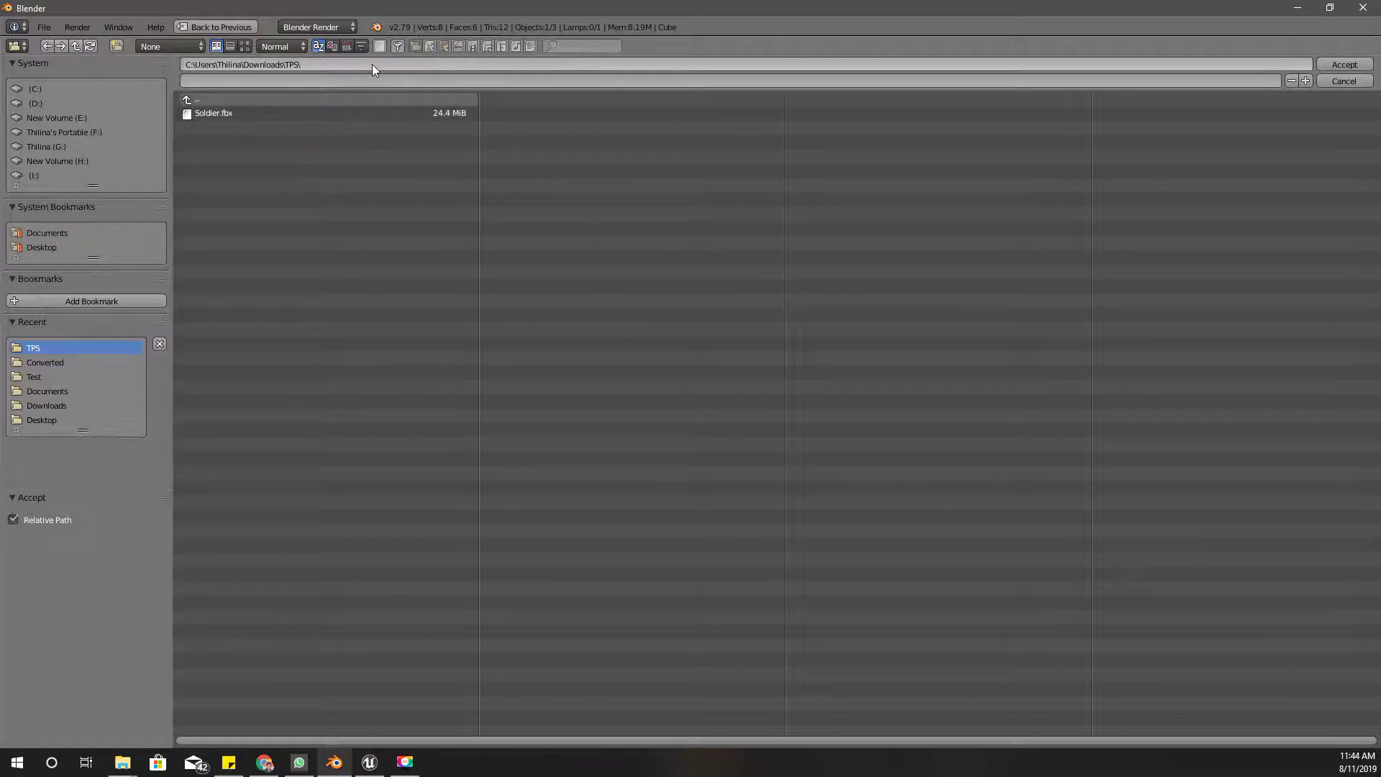
pyautogui.click(397, 64)
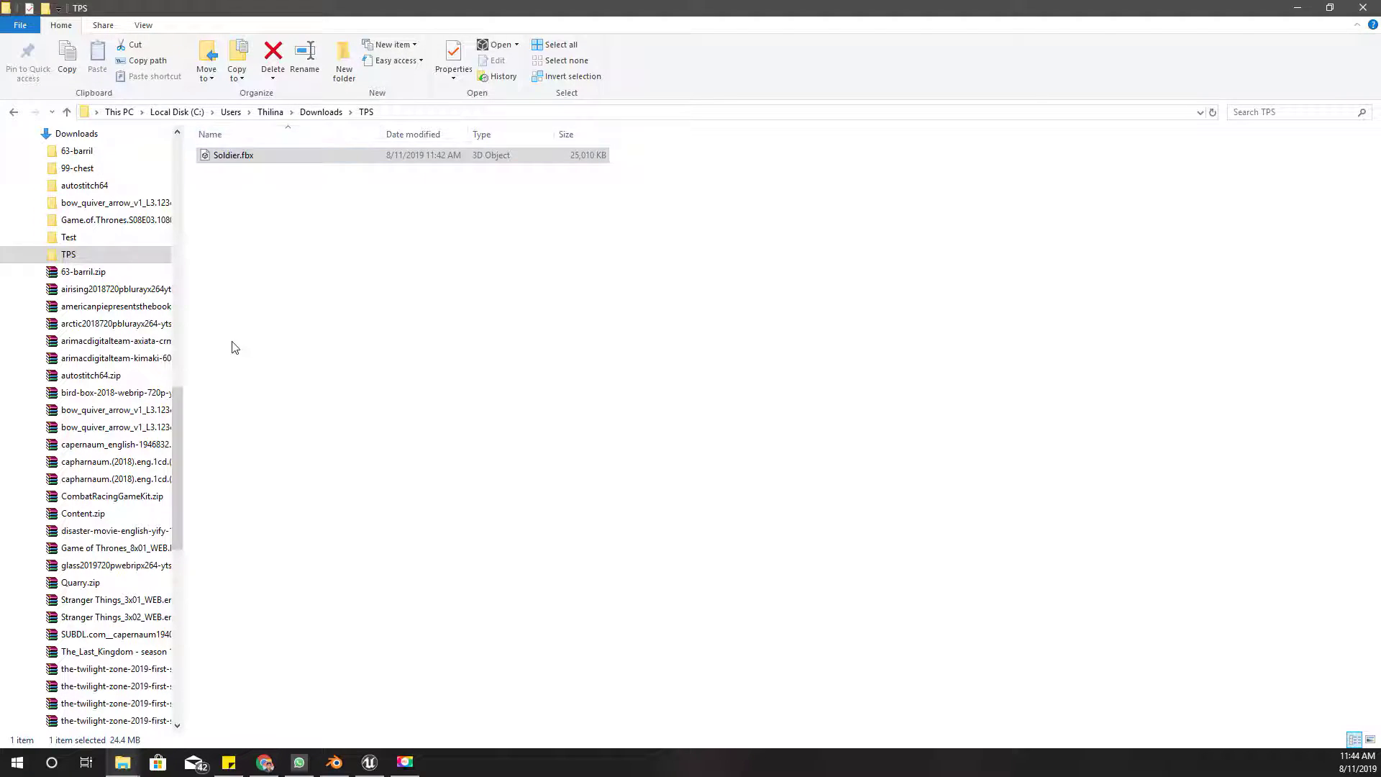
pyautogui.rightClick(231, 346)
pyautogui.click(344, 49)
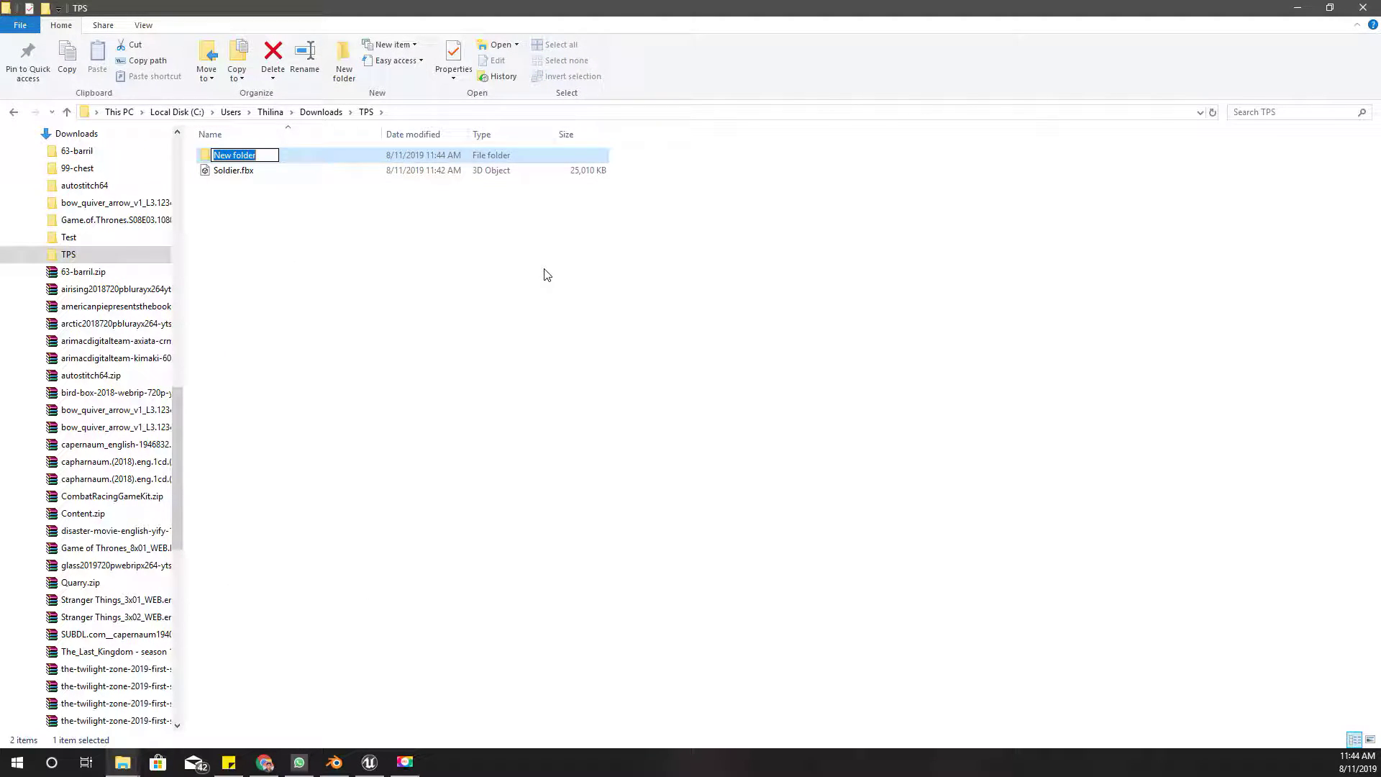
pyautogui.write('Output')
pyautogui.press('Return')
pyautogui.press('Return')
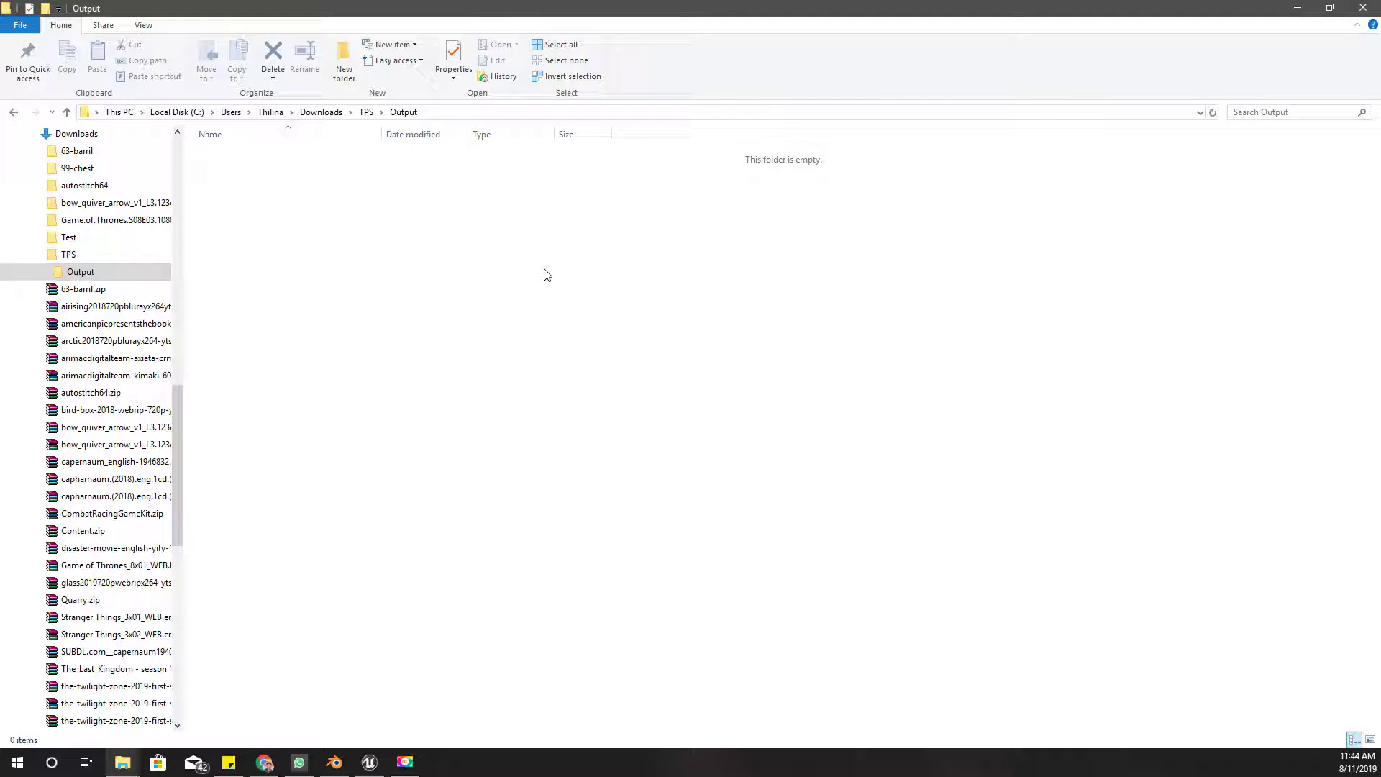
# - Set the Rootbaker output path to the TPS\Output folder
pyautogui.click(628, 112)
pyautogui.hotkey('ctrl', 'c')
pyautogui.hotkey('alt', 'Tab')
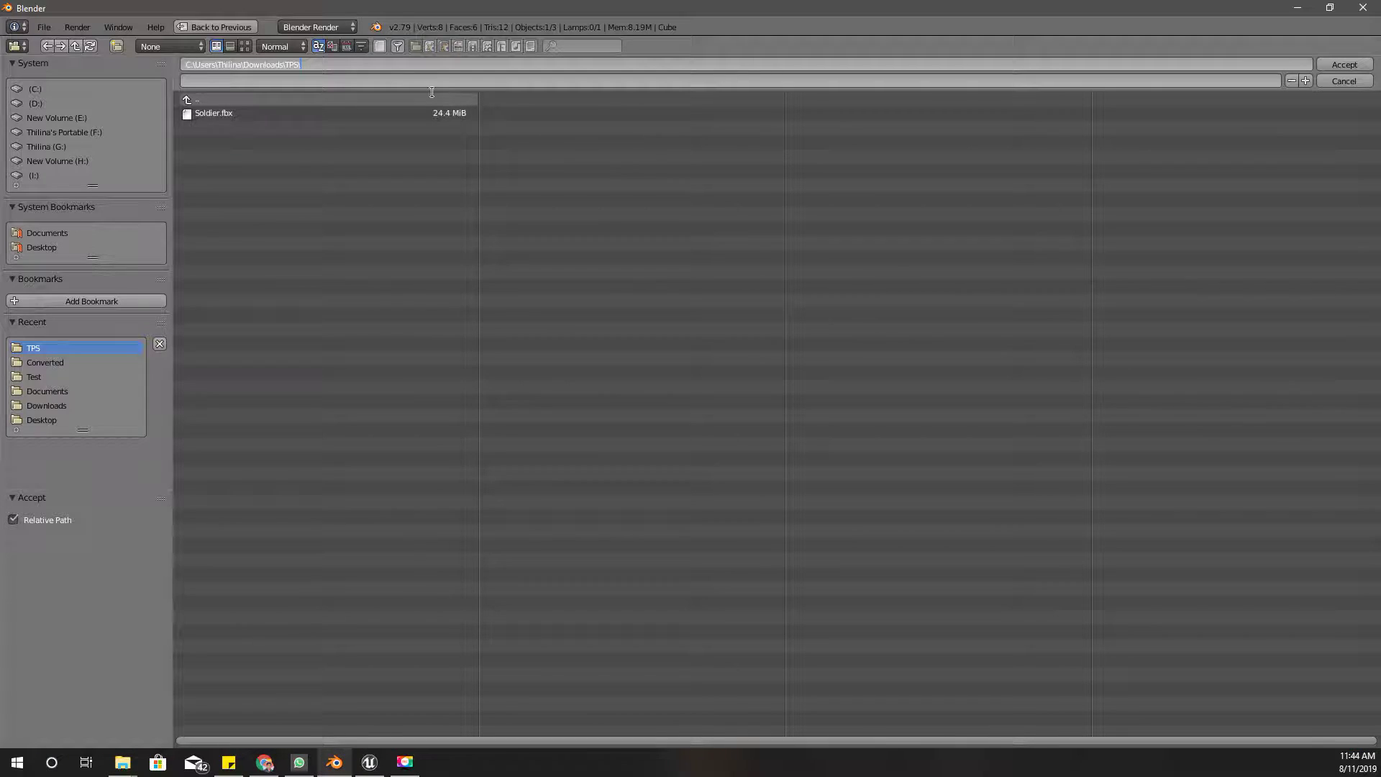
pyautogui.hotkey('ctrl', 'v')
pyautogui.press('Return')
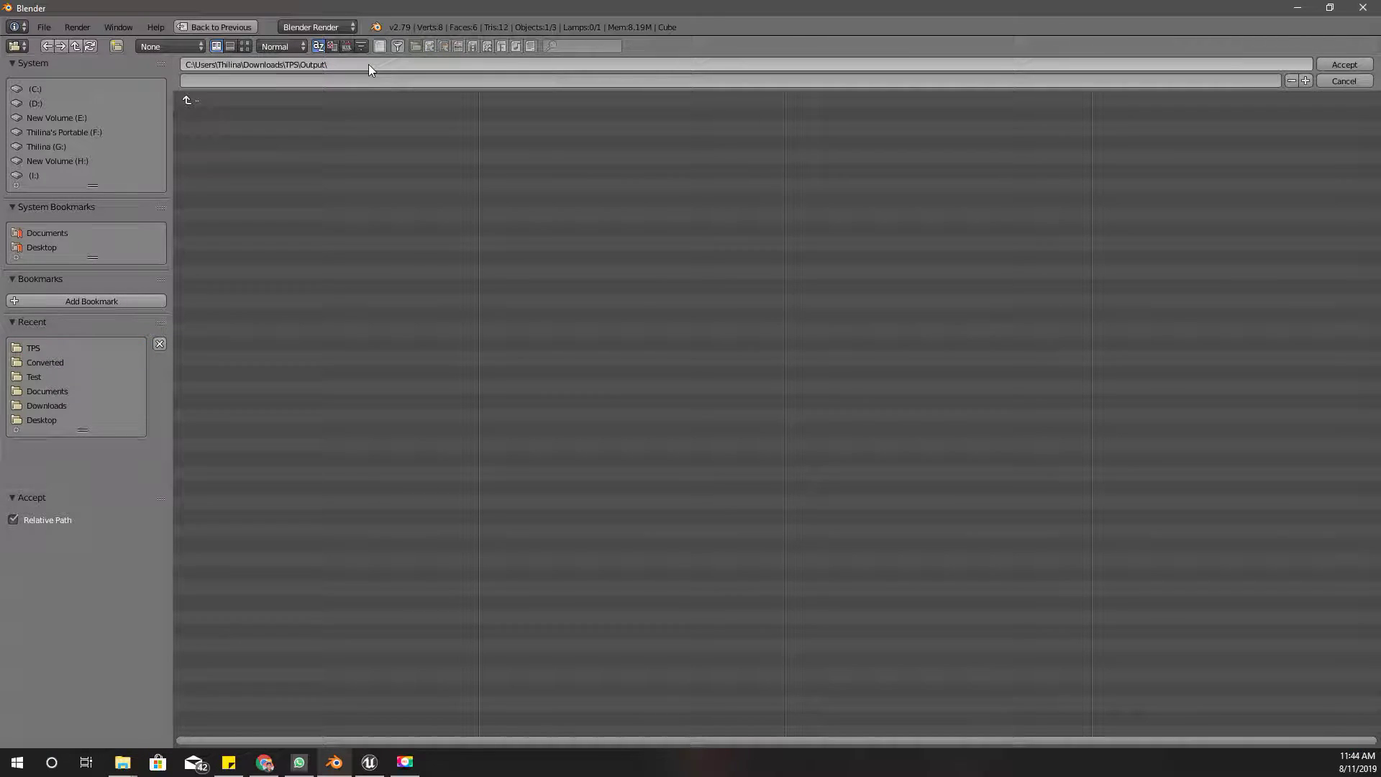
pyautogui.click(1344, 64)
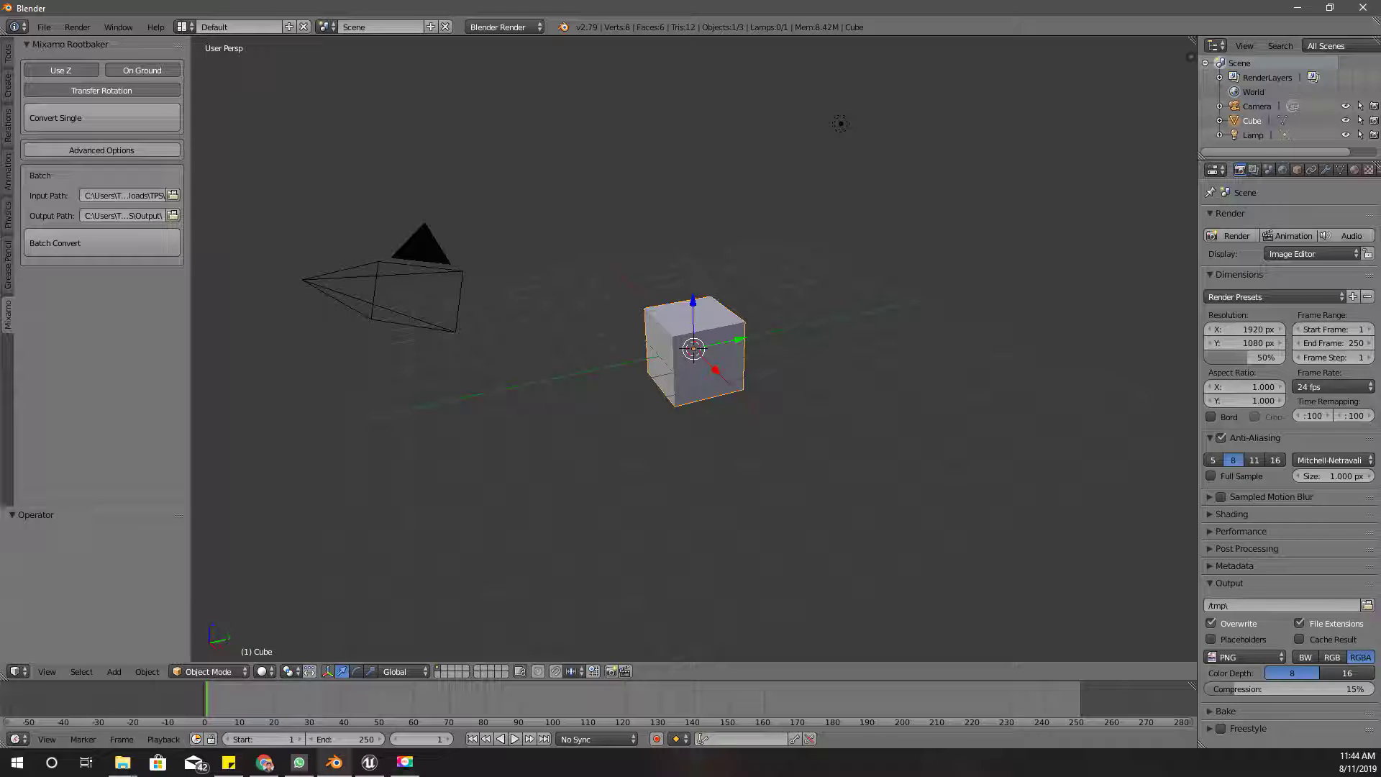
# - Enable Use Z under Advanced Options and run Batch Convert
pyautogui.click(97, 151)
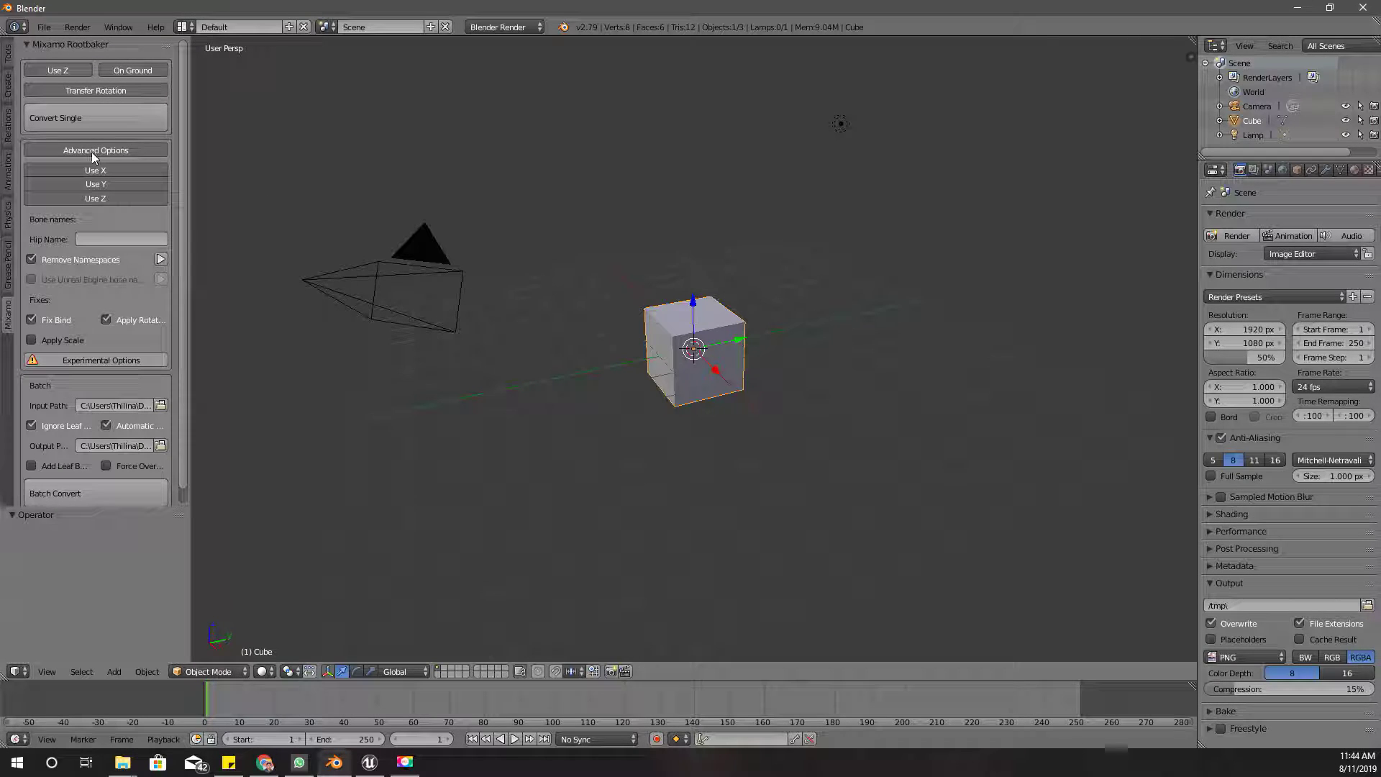
pyautogui.click(112, 199)
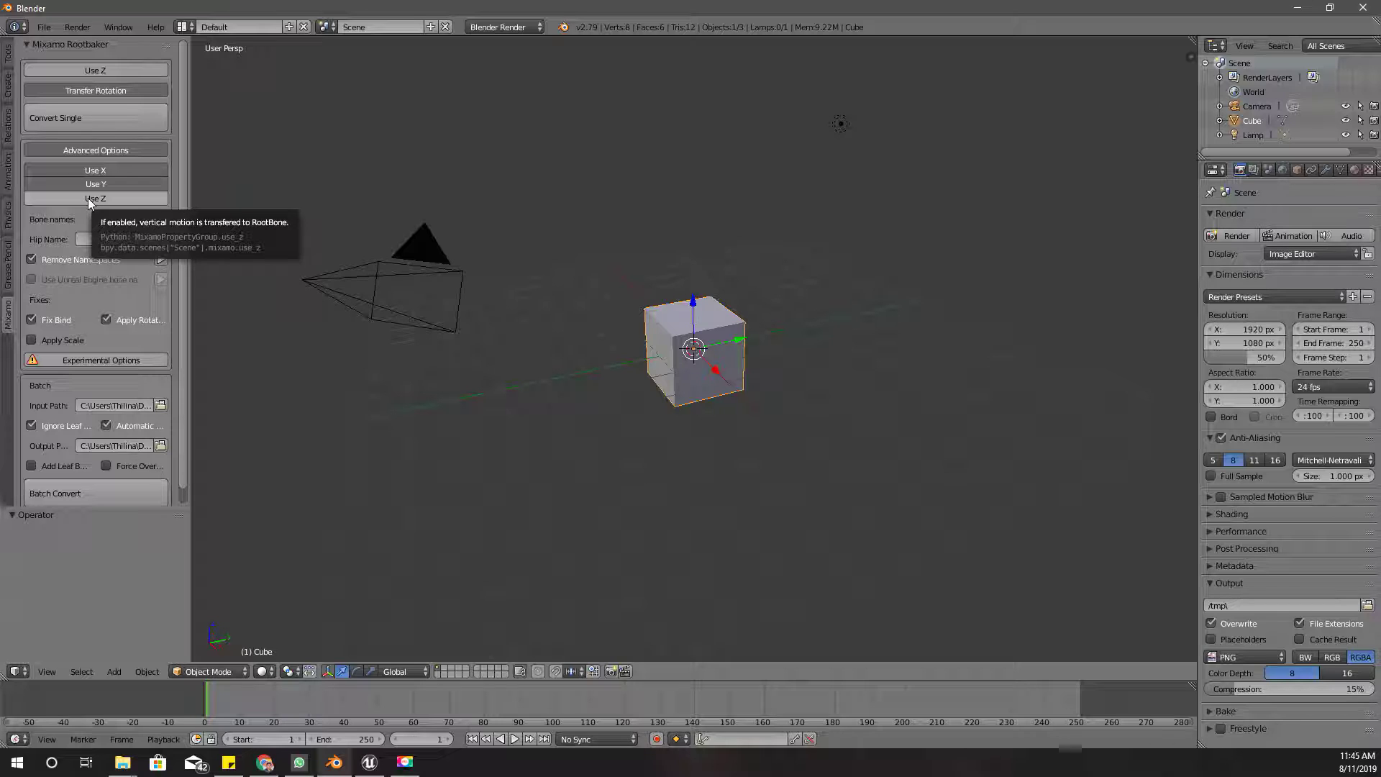
pyautogui.scroll(-1, 132, 308)
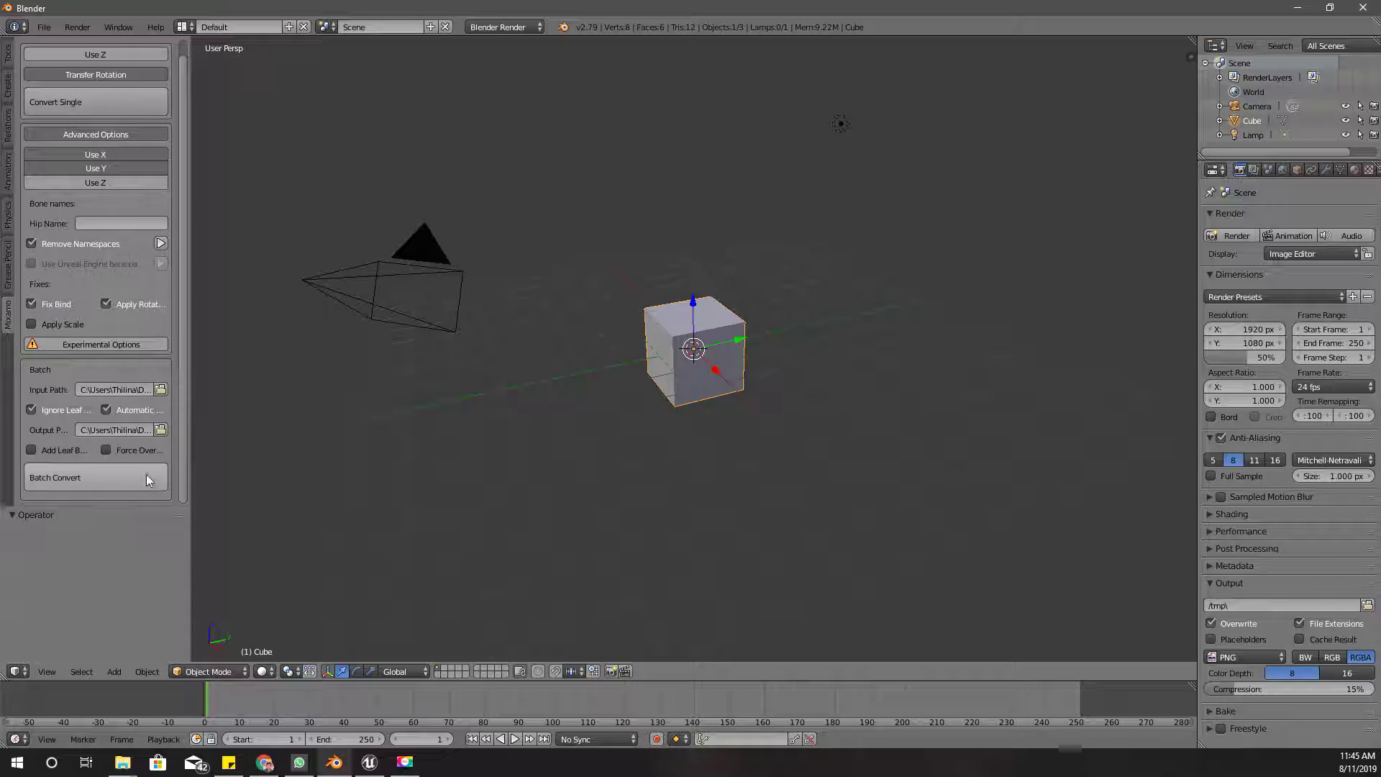
pyautogui.click(98, 480)
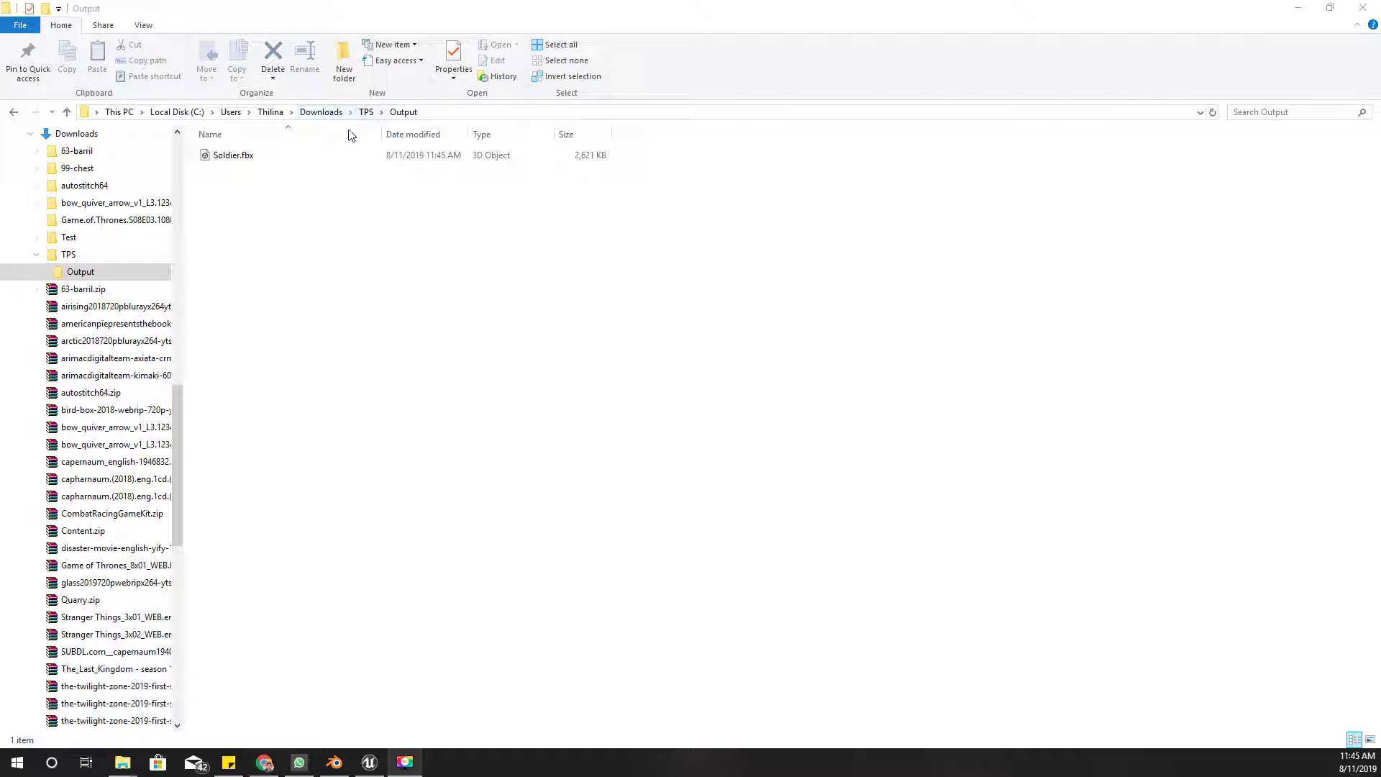
# - Select the converted Soldier.fbx in the Output folder and switch to Unreal Engine
pyautogui.click(271, 157)
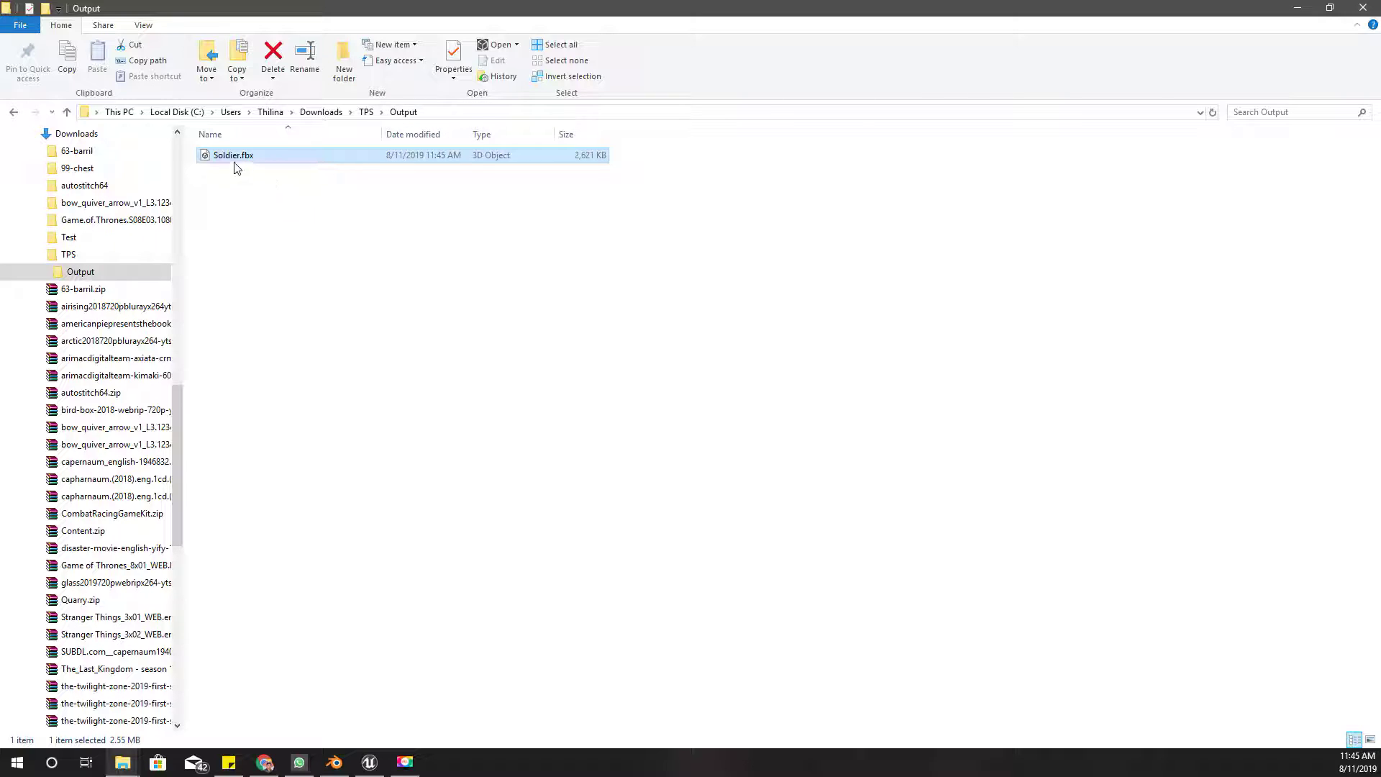
pyautogui.moveTo(237, 162); pyautogui.dragTo(489, 568)
pyautogui.click(367, 764)
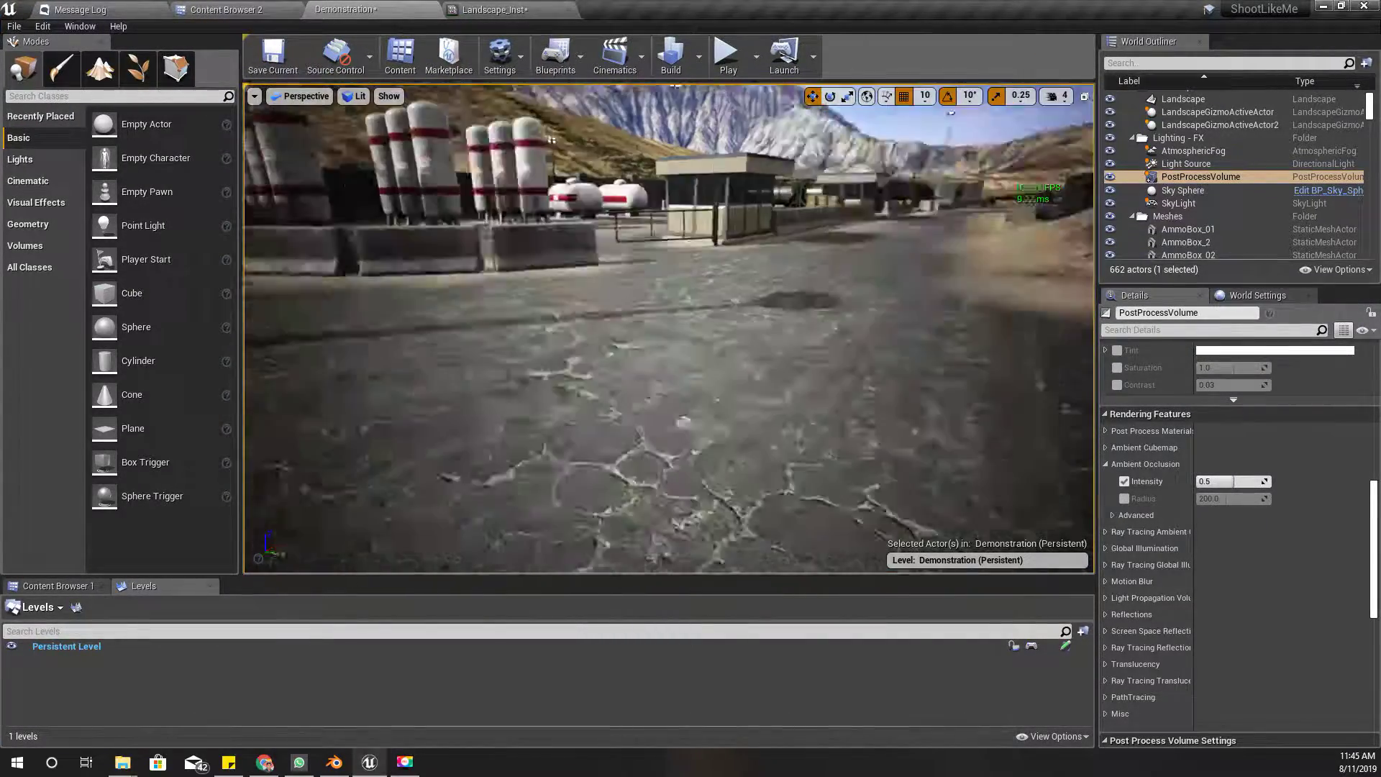
pyautogui.press('F11')
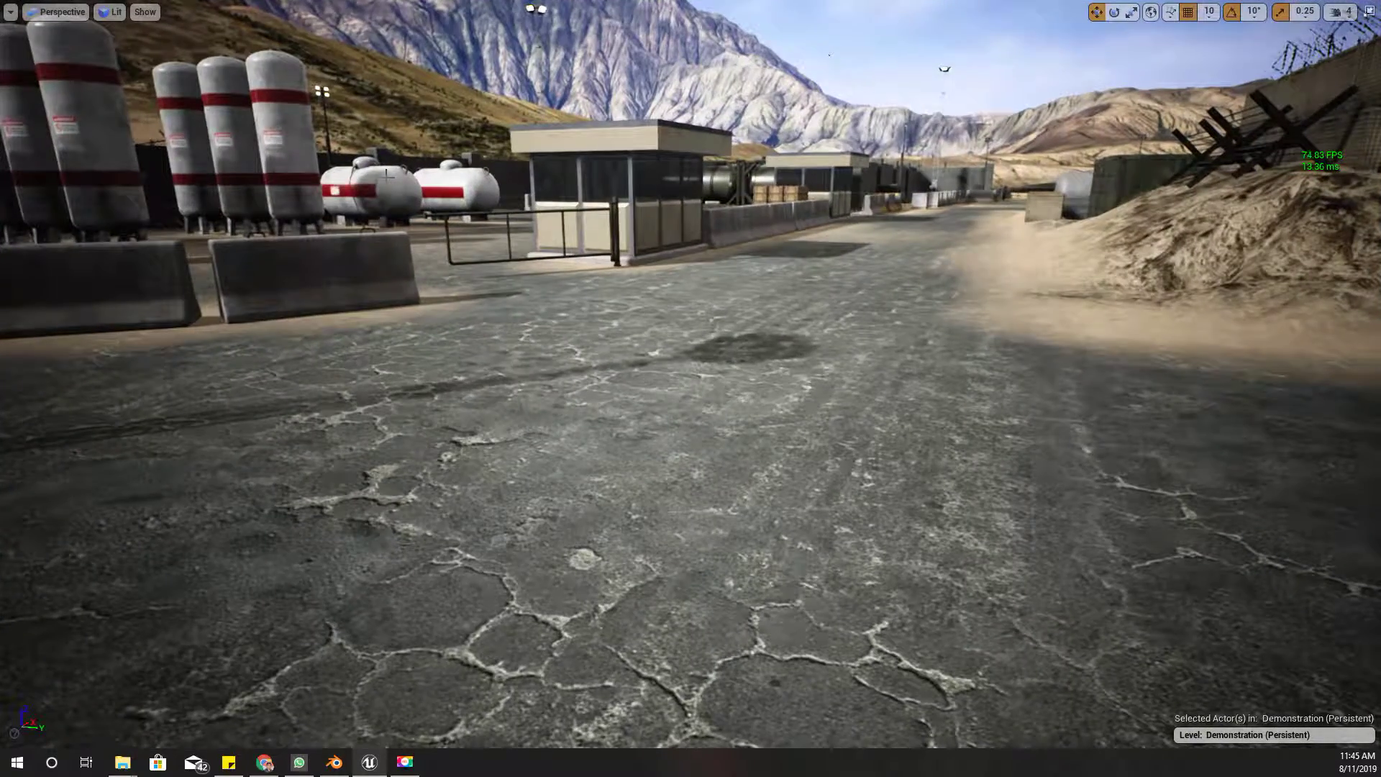
pyautogui.press('F11')
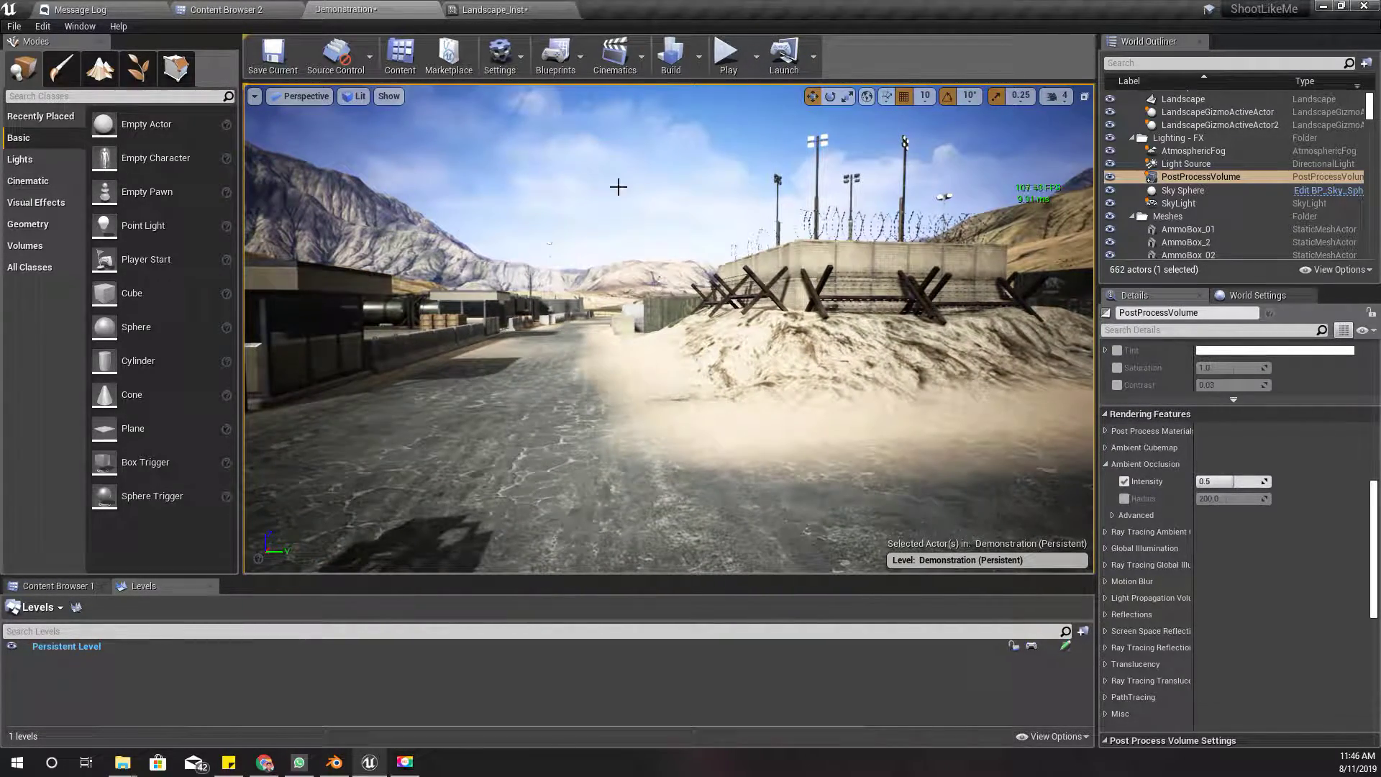
# - Create a folder named Characters at the top level of Content
pyautogui.click(223, 9)
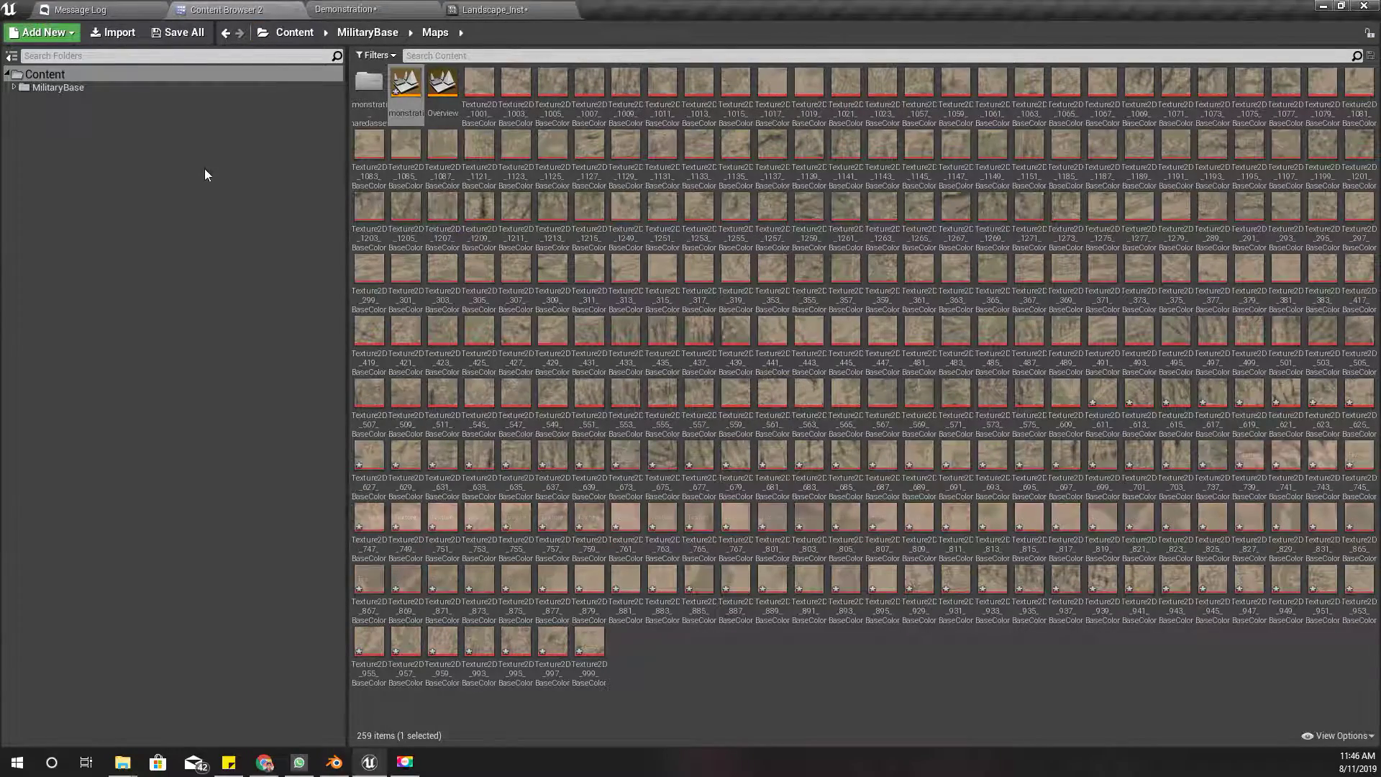
pyautogui.click(47, 75)
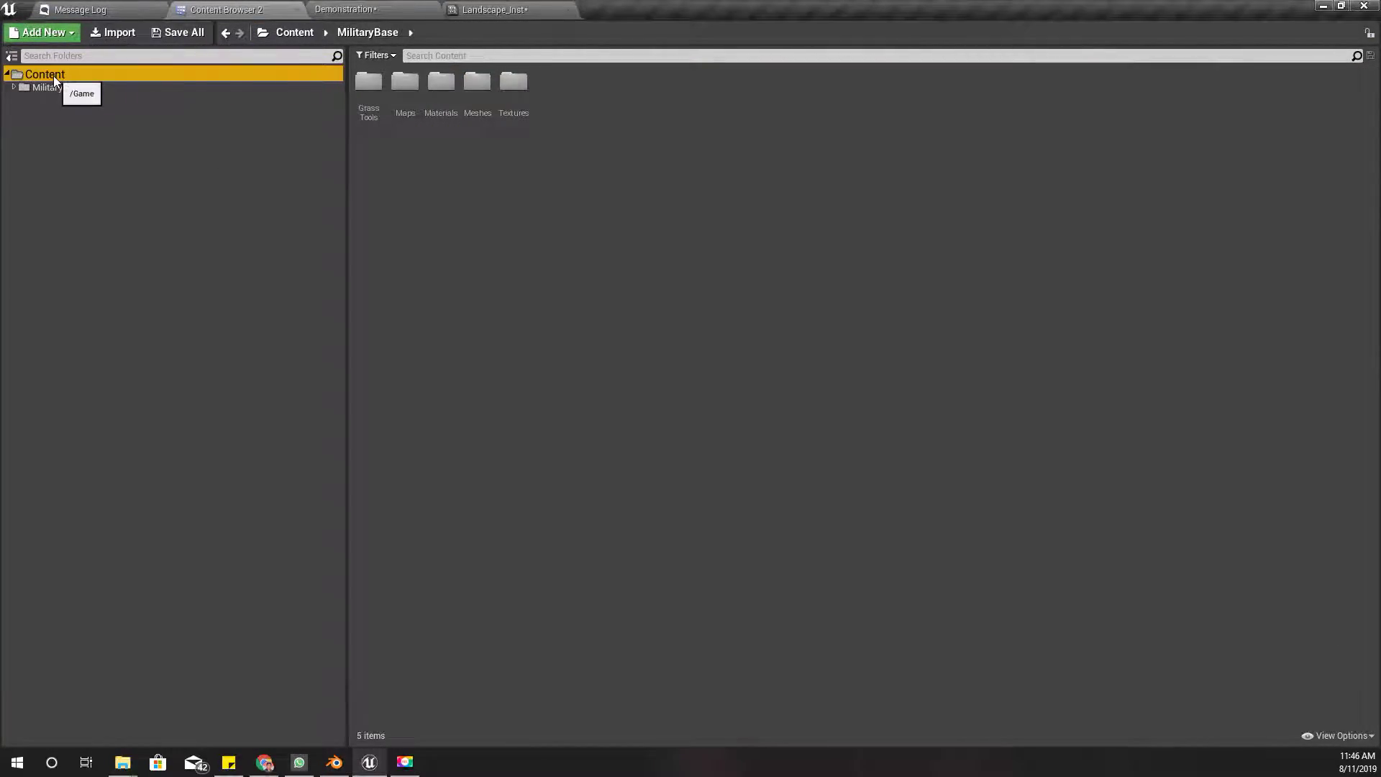
pyautogui.click(430, 116)
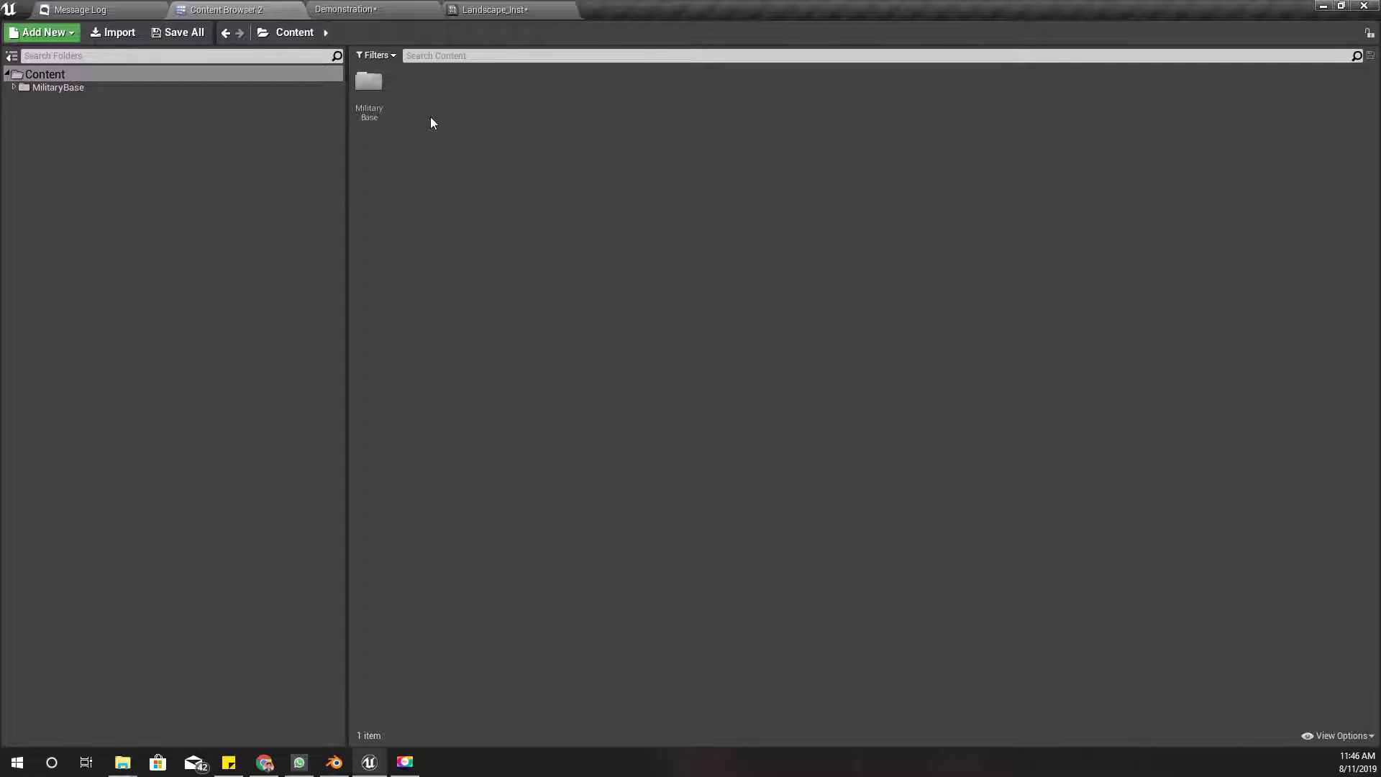
pyautogui.rightClick(430, 116)
pyautogui.click(468, 131)
pyautogui.write('Character')
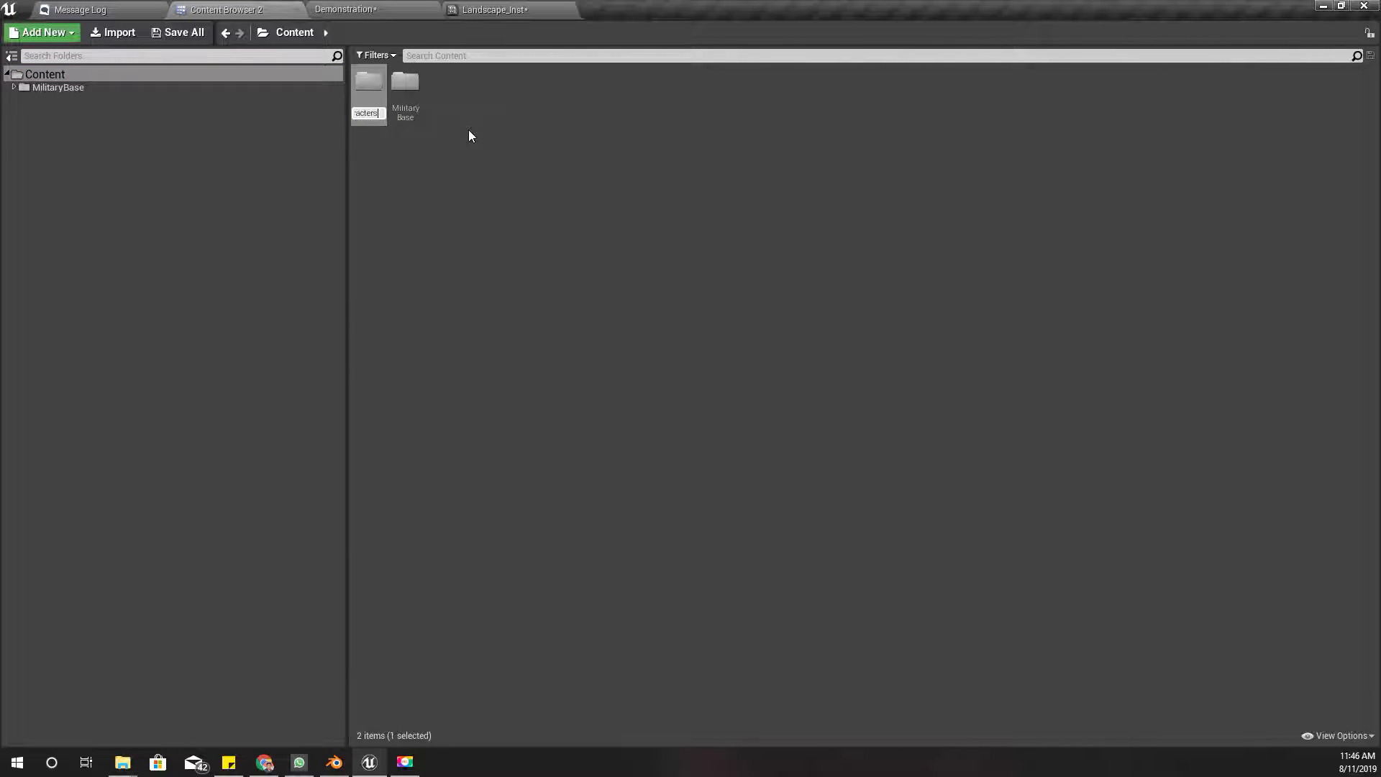
pyautogui.write('s')
pyautogui.press('Return')
pyautogui.press('Return')
# - Create a folder named Soldier inside Characters and open it
pyautogui.rightClick(469, 131)
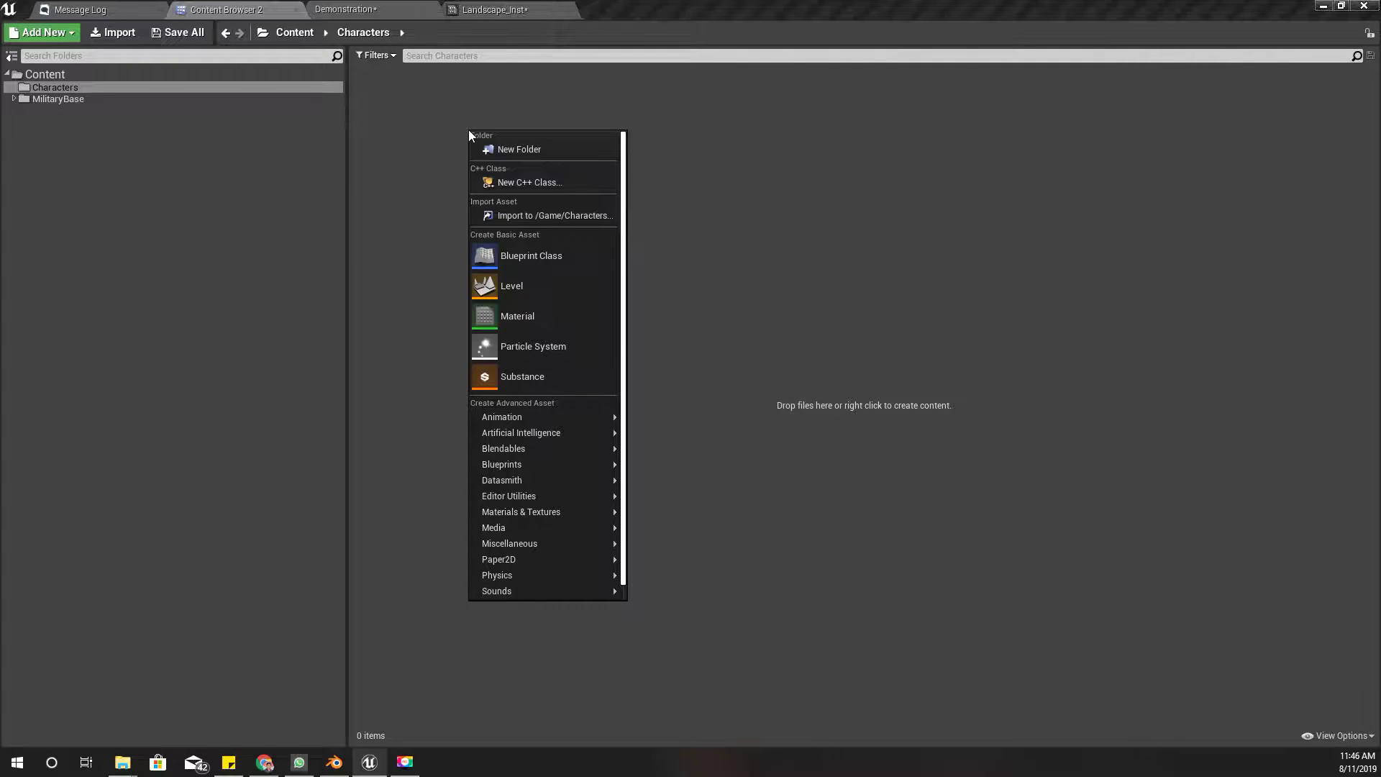
pyautogui.click(529, 150)
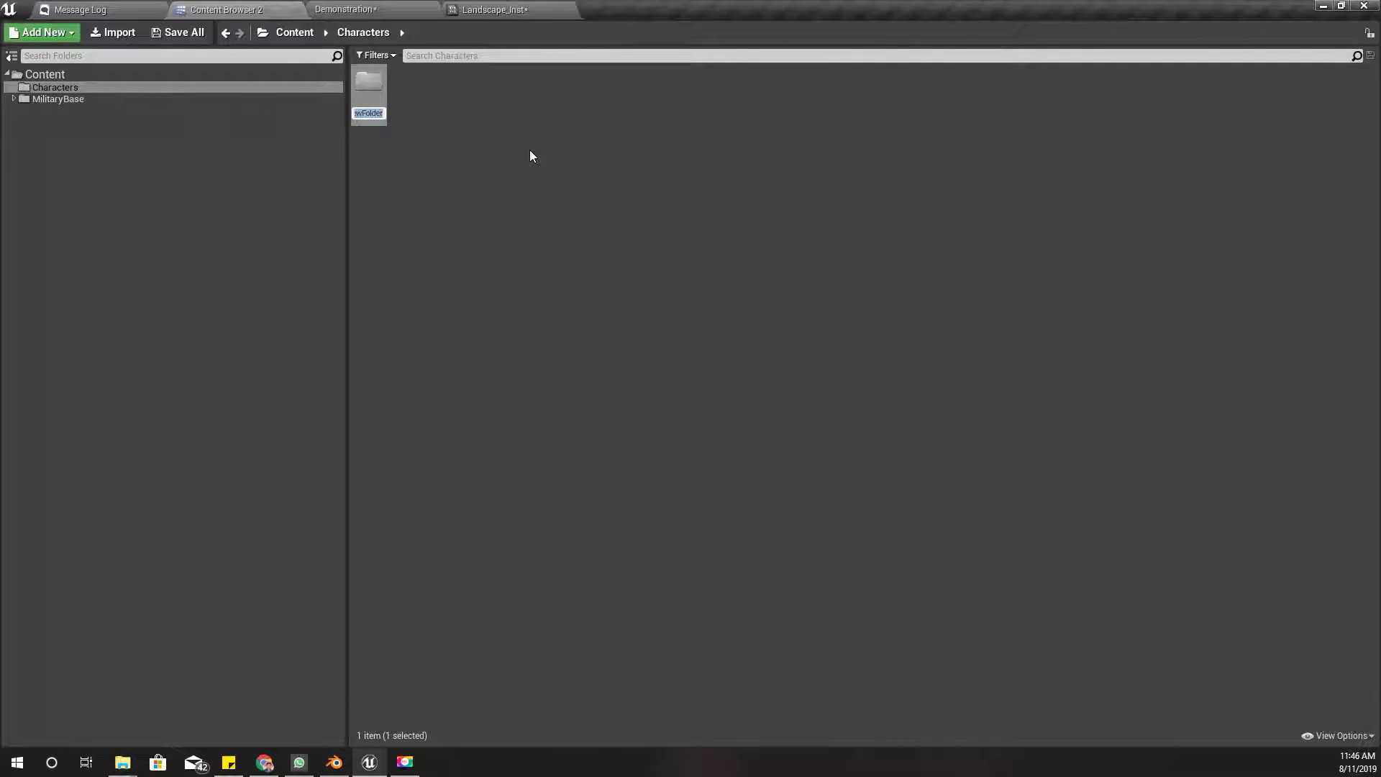
pyautogui.write('Soldier')
pyautogui.press('Return')
pyautogui.press('Return')
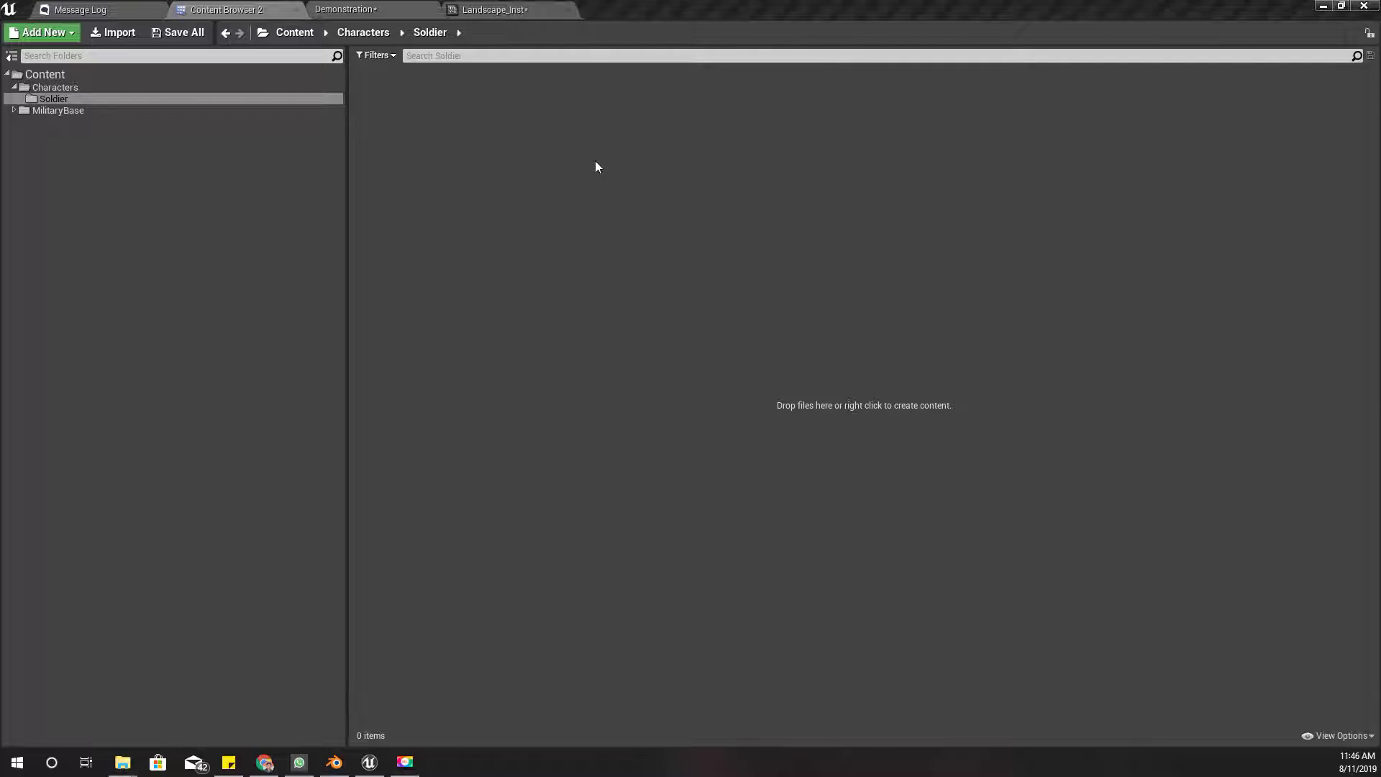
# - Import Soldier.fbx from File Explorer into the Soldier folder with the default FBX import options
pyautogui.hotkey('alt', 'Tab')
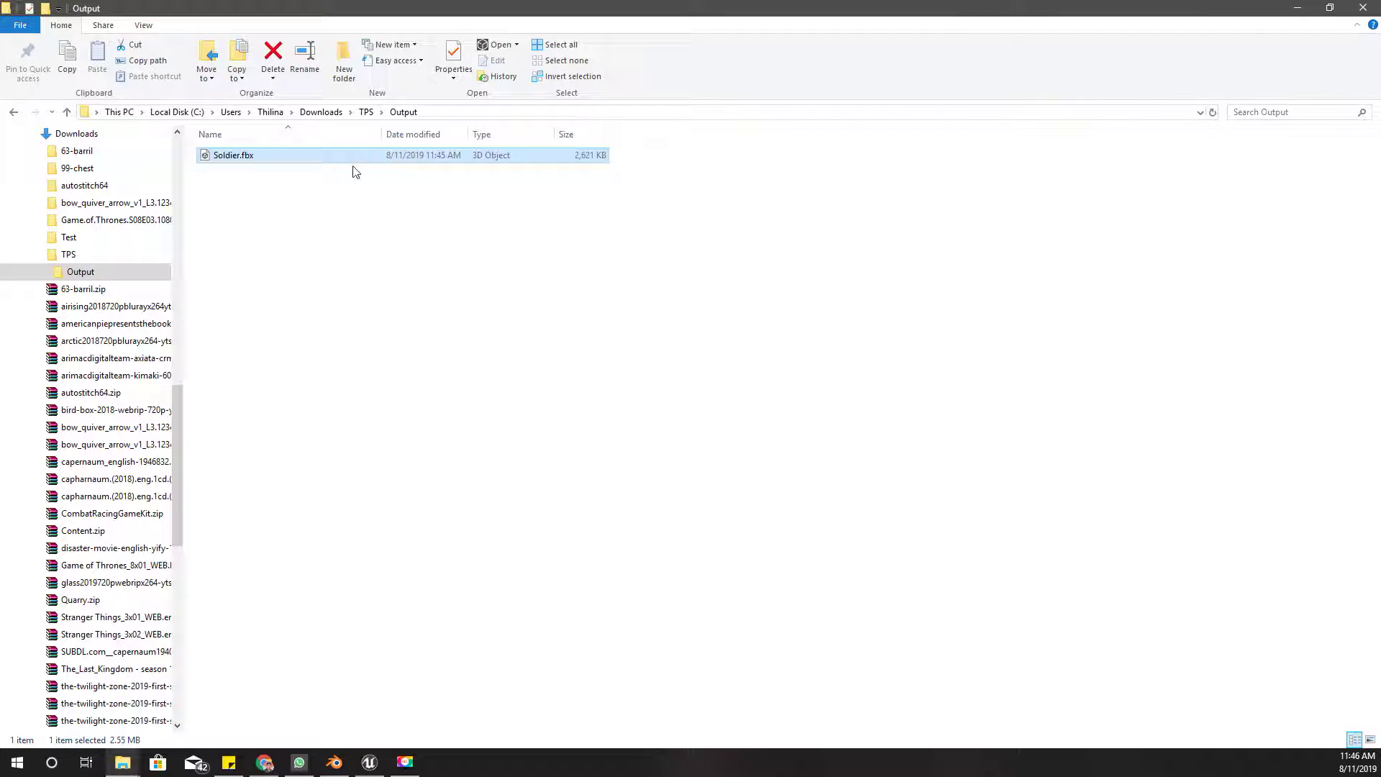
pyautogui.moveTo(221, 160); pyautogui.dragTo(705, 296)
pyautogui.hotkey('alt', 'Tab')
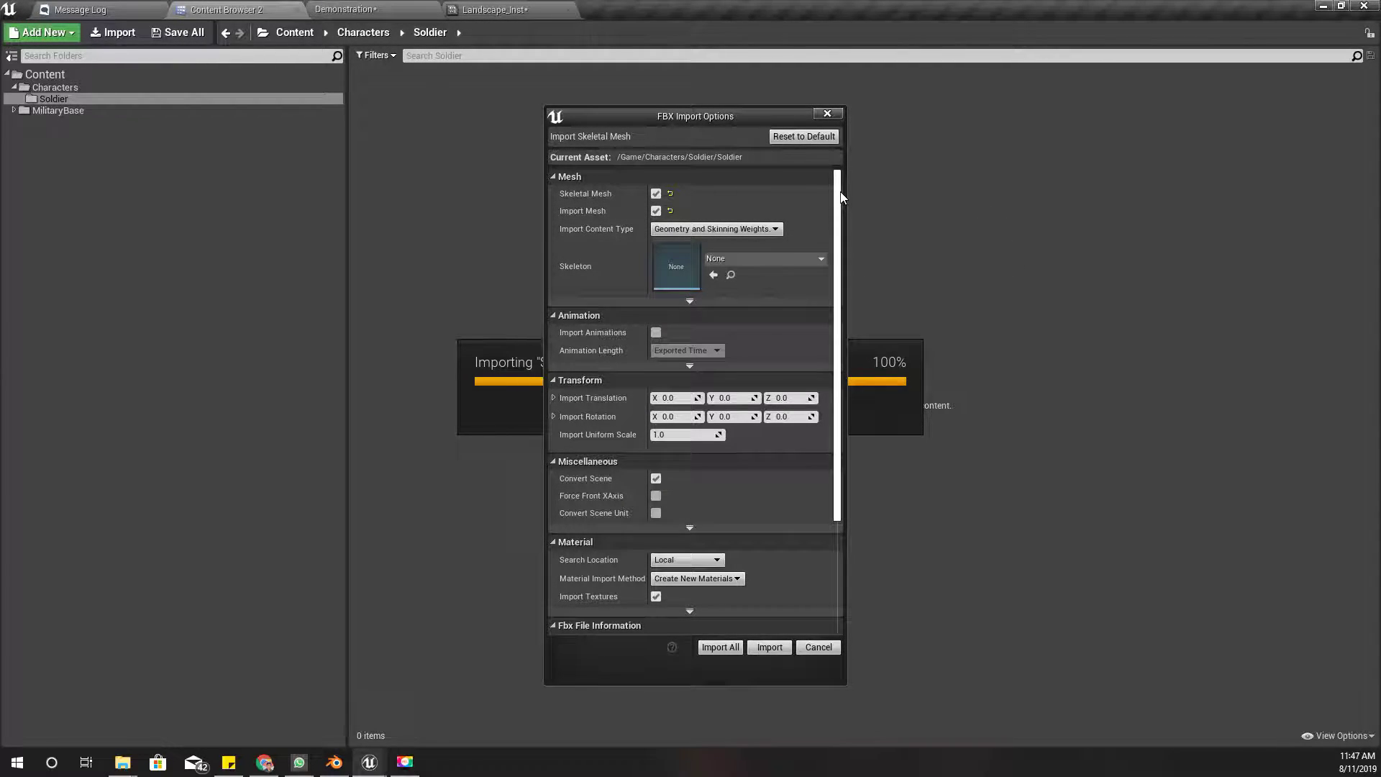
pyautogui.scroll(-4, 822, 351)
pyautogui.scroll(3, 791, 461)
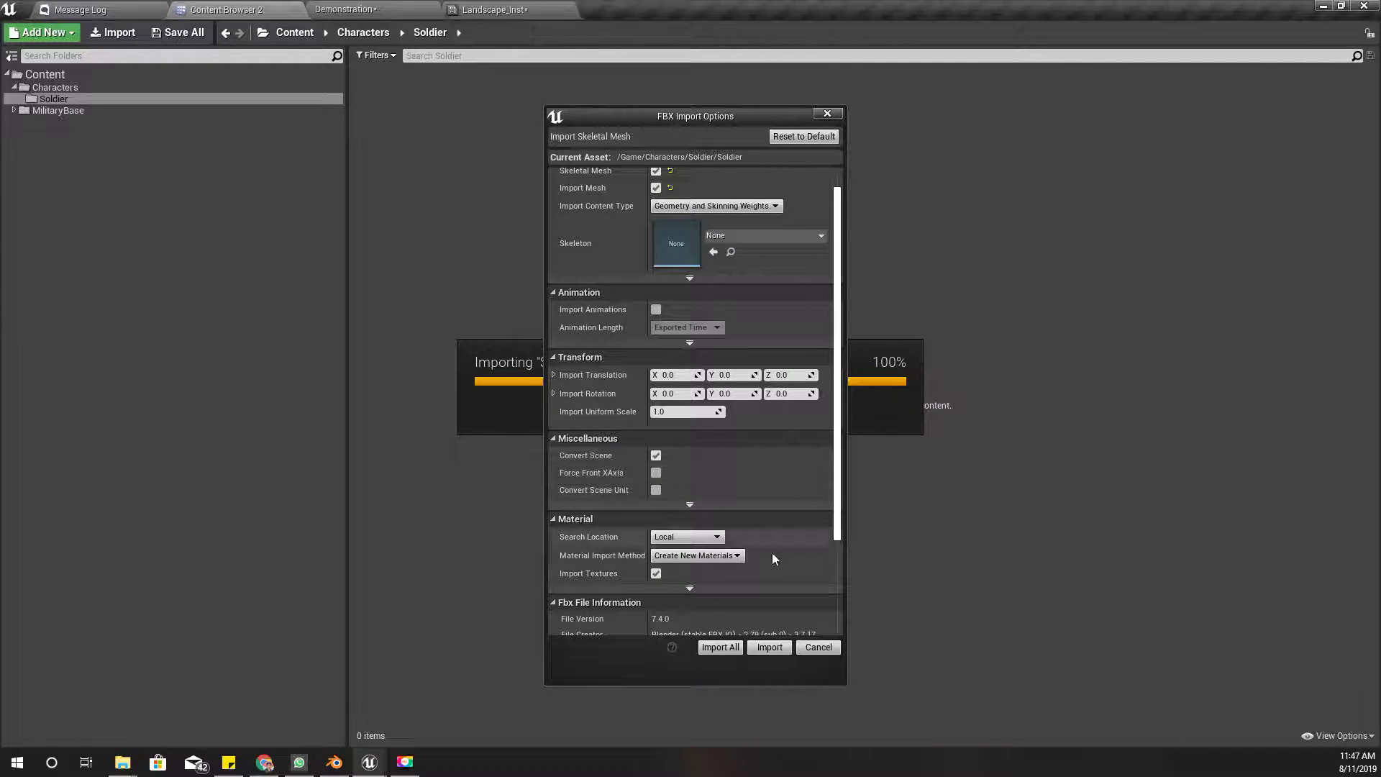
pyautogui.click(769, 647)
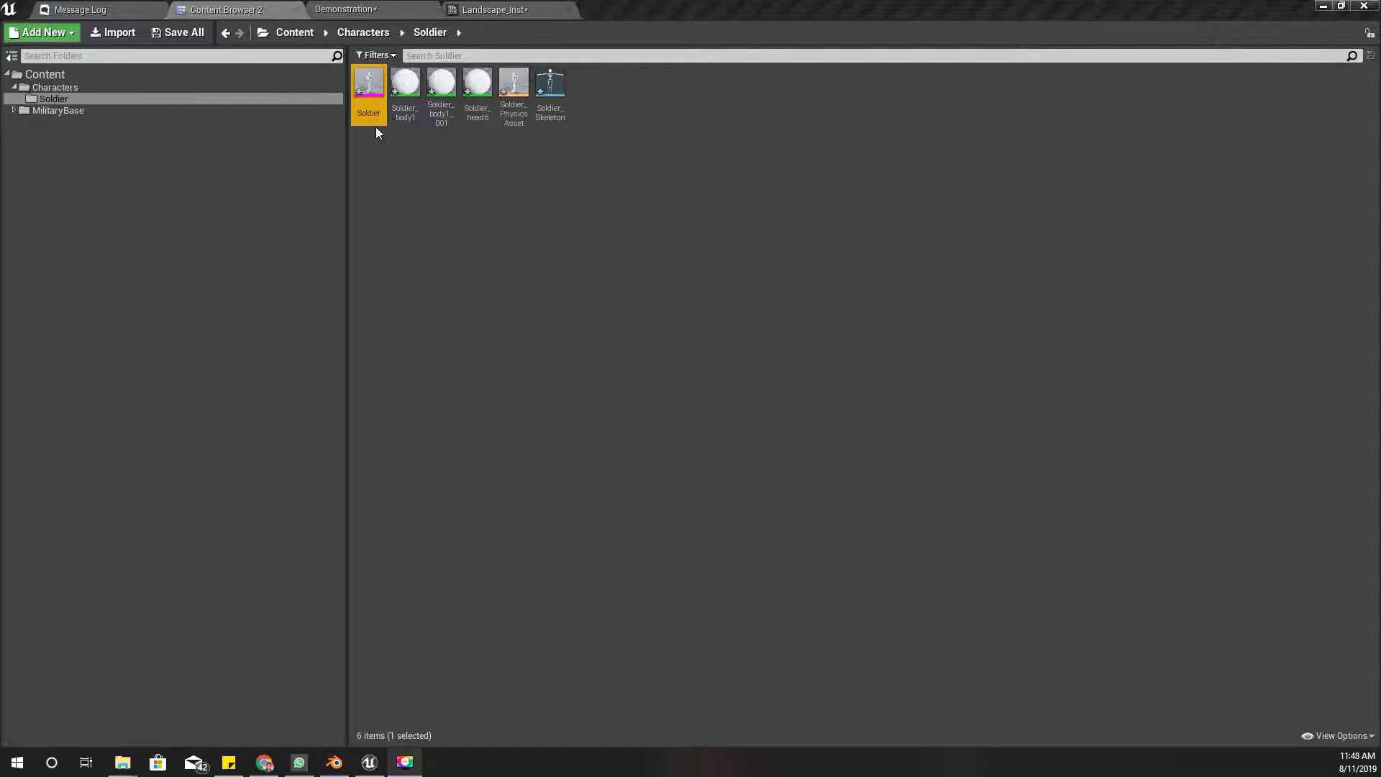
# - Force-delete the six imported Soldier assets
pyautogui.moveTo(373, 131); pyautogui.dragTo(547, 113)
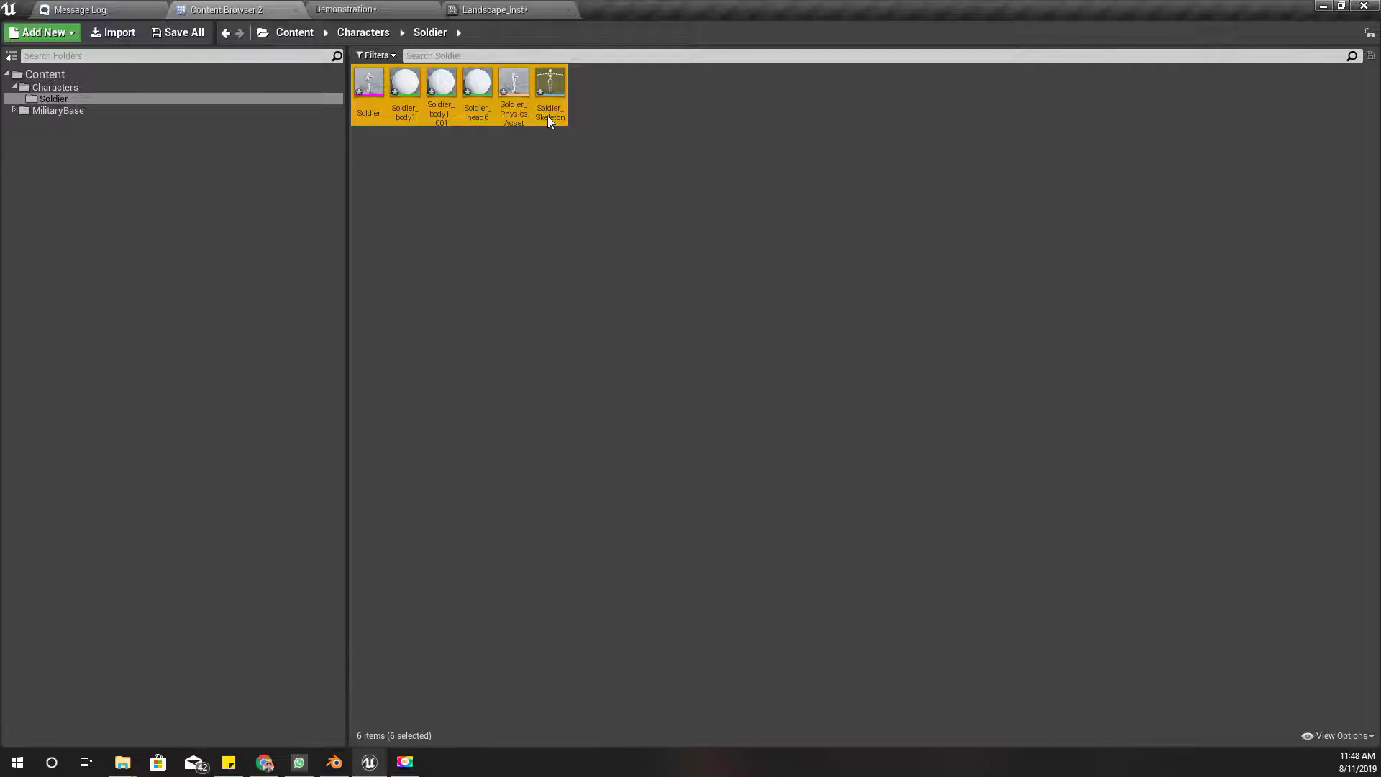
pyautogui.press('Delete')
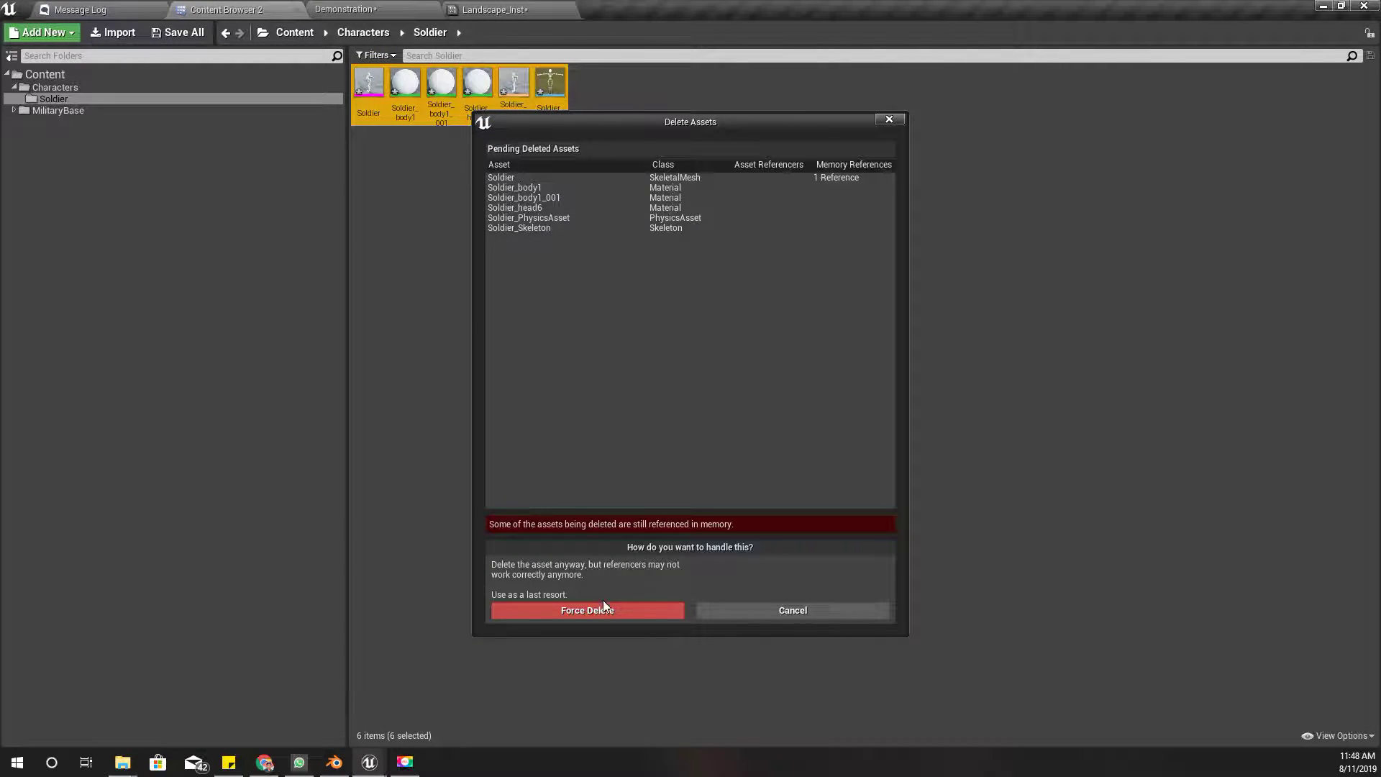
pyautogui.click(615, 611)
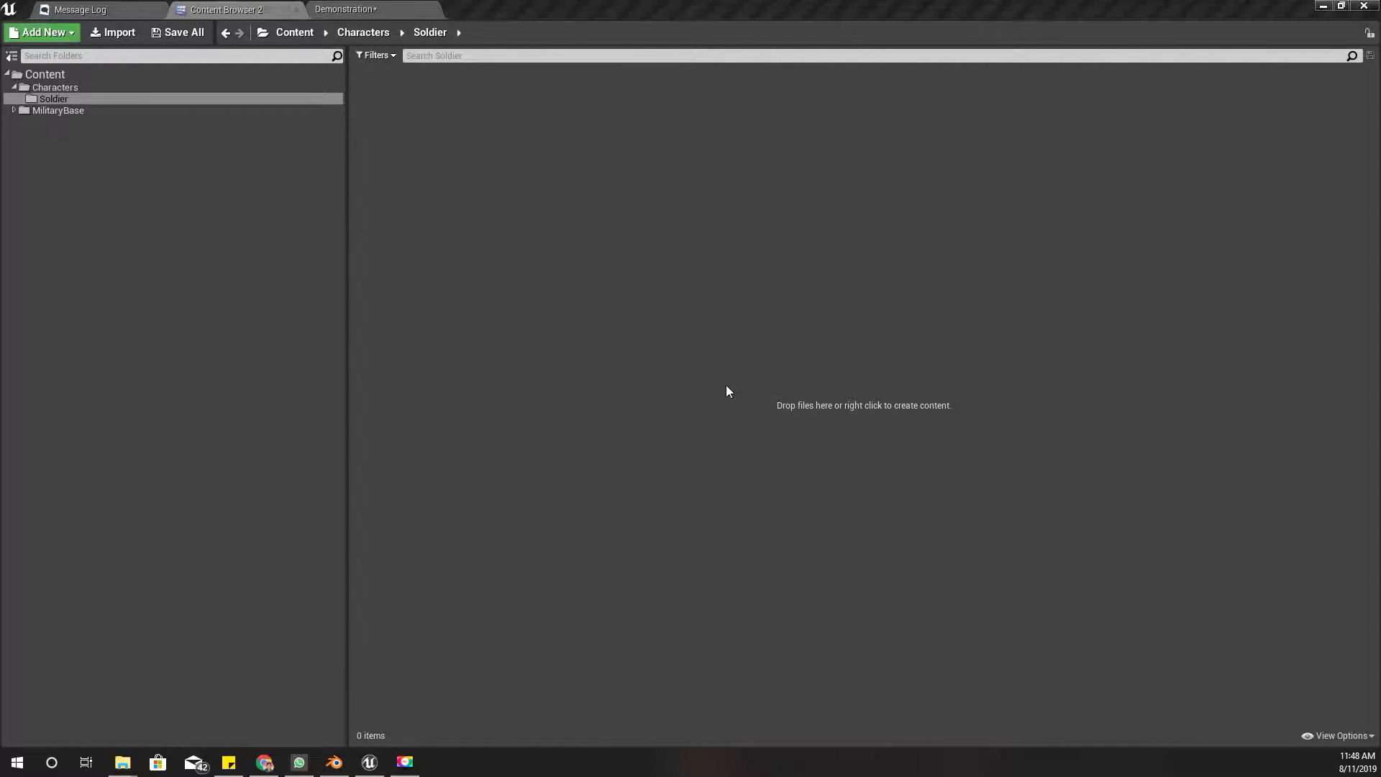
# - Re-import Soldier.fbx with Import Animations ticked and Animation Length set to Animated Time
pyautogui.hotkey('alt', 'Tab')
pyautogui.hotkey('alt', 'Tab')
pyautogui.moveTo(223, 156); pyautogui.dragTo(735, 372)
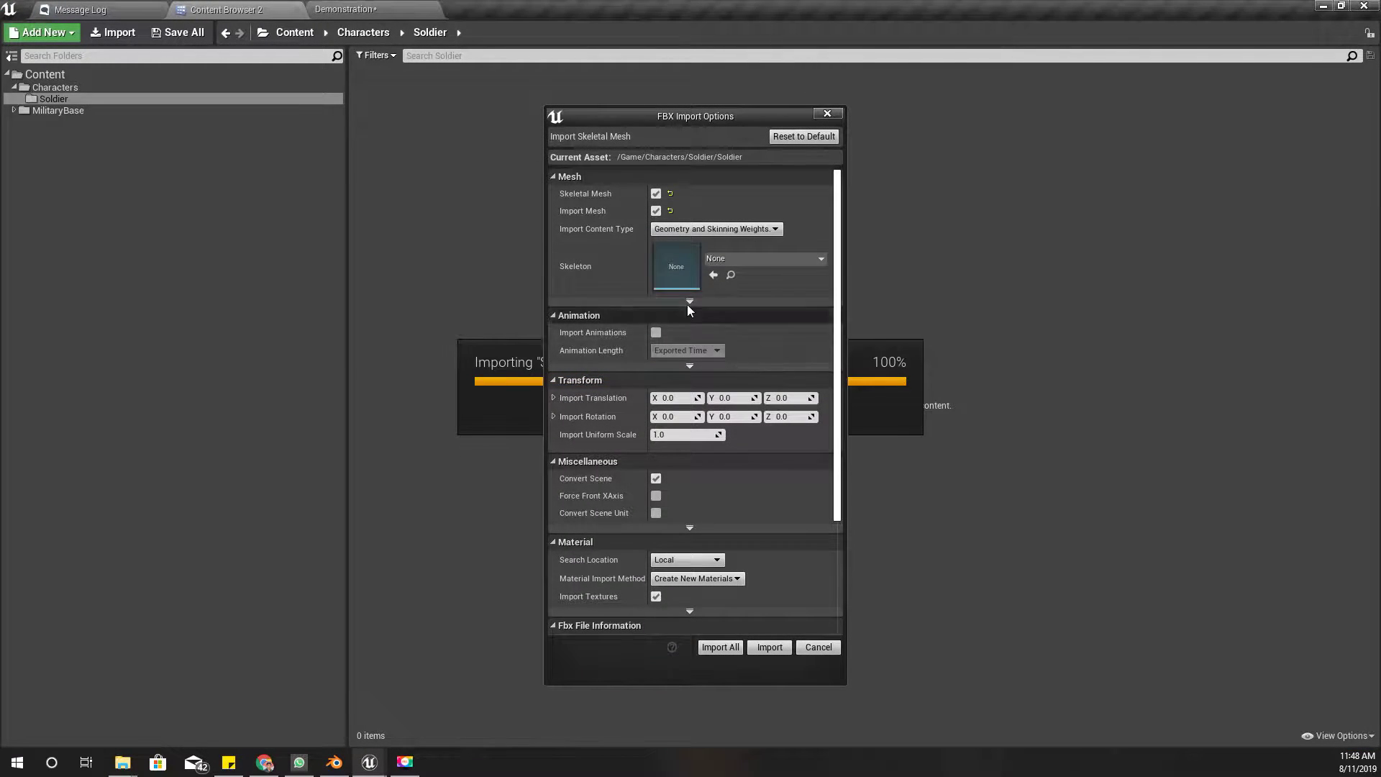
pyautogui.click(657, 332)
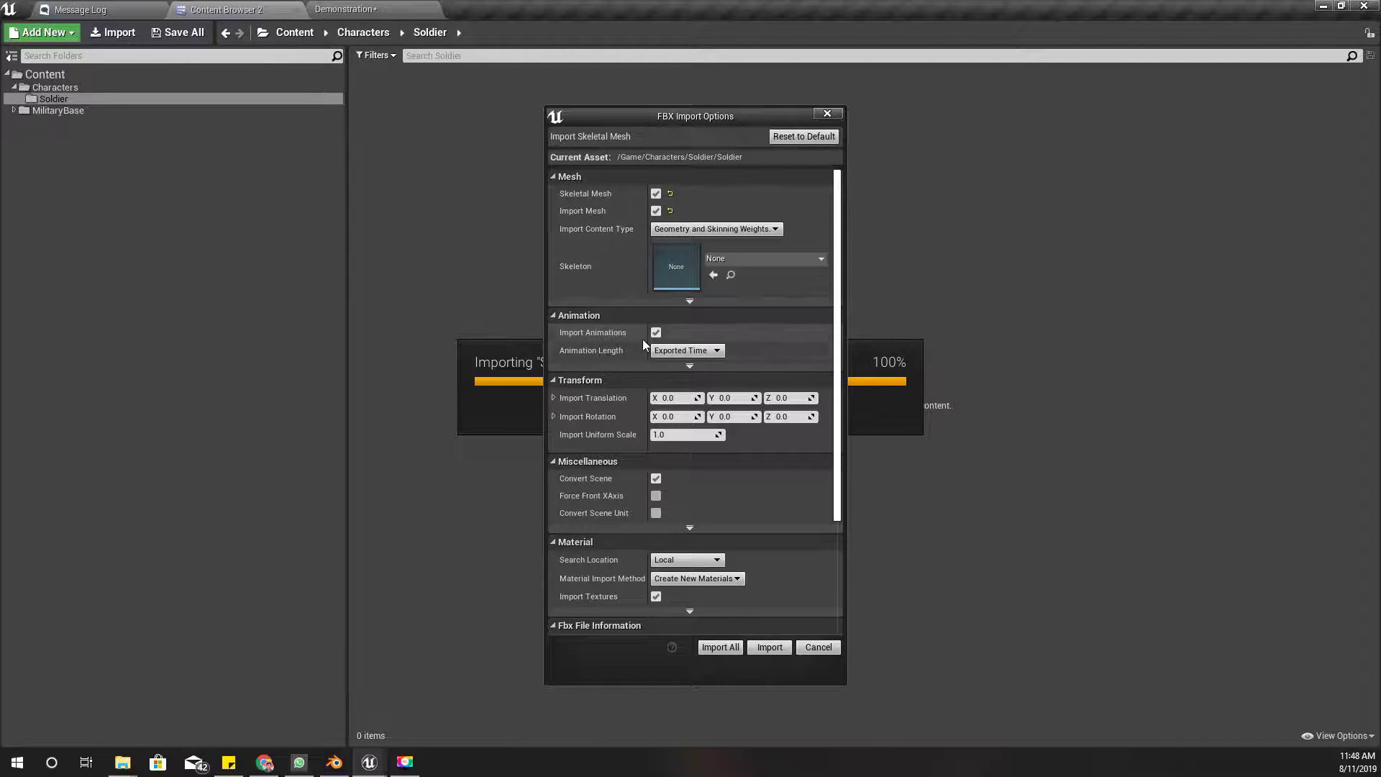
pyautogui.click(712, 350)
pyautogui.click(758, 344)
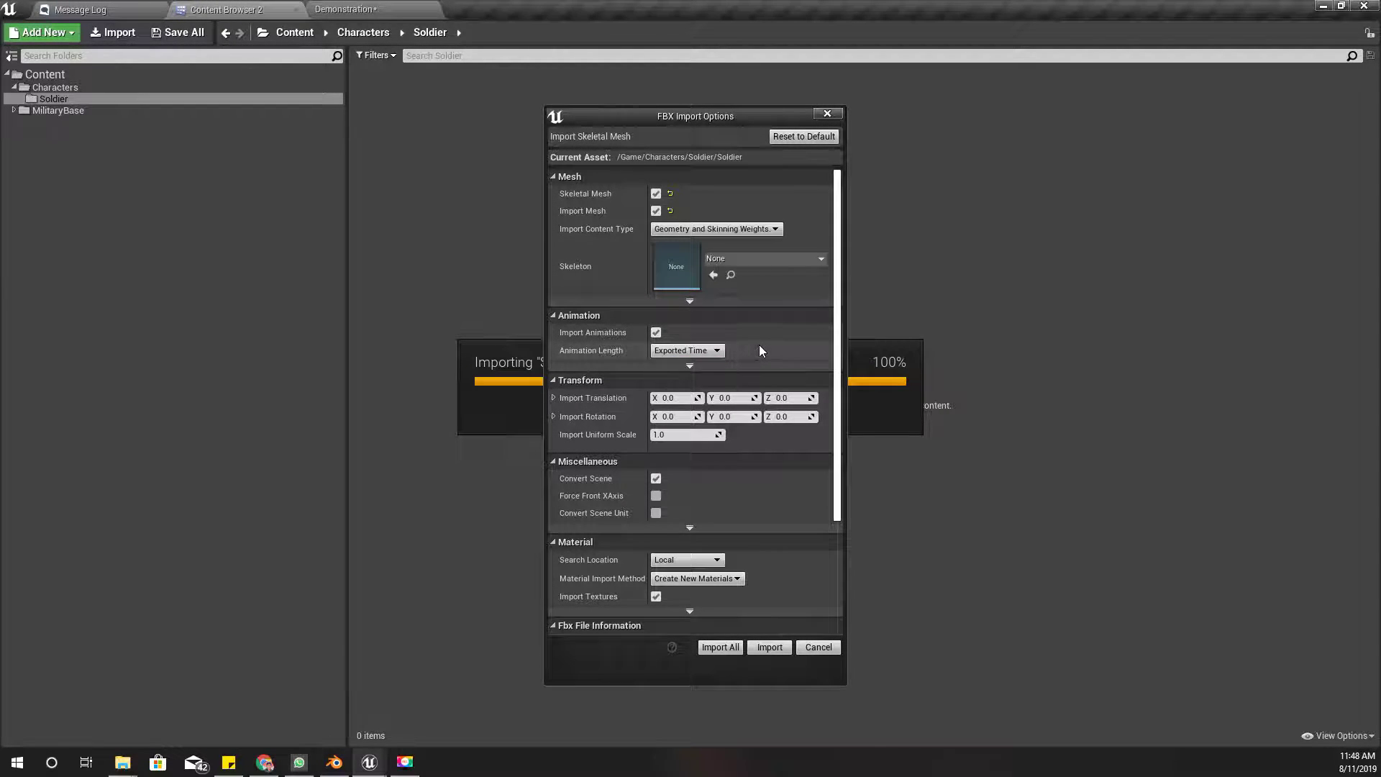
pyautogui.click(679, 351)
pyautogui.click(678, 372)
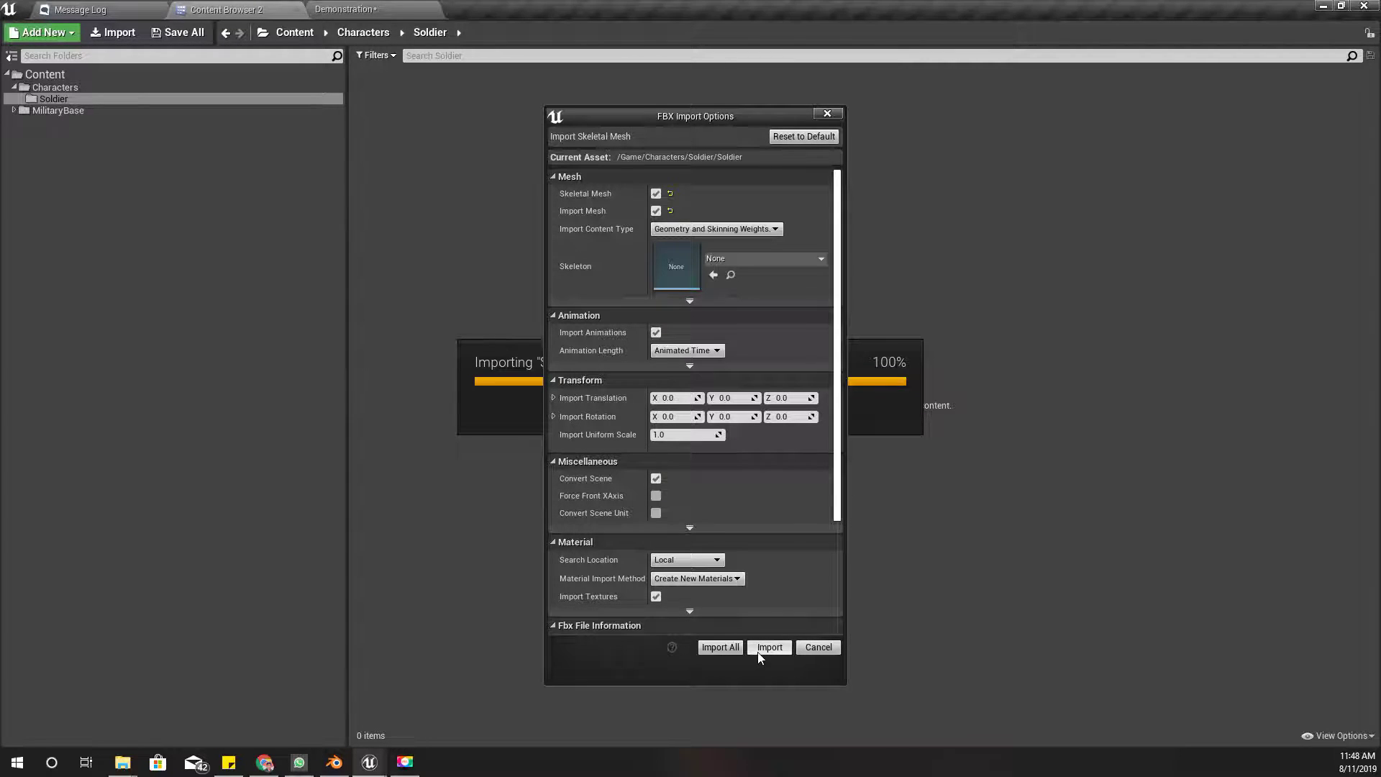
pyautogui.click(776, 648)
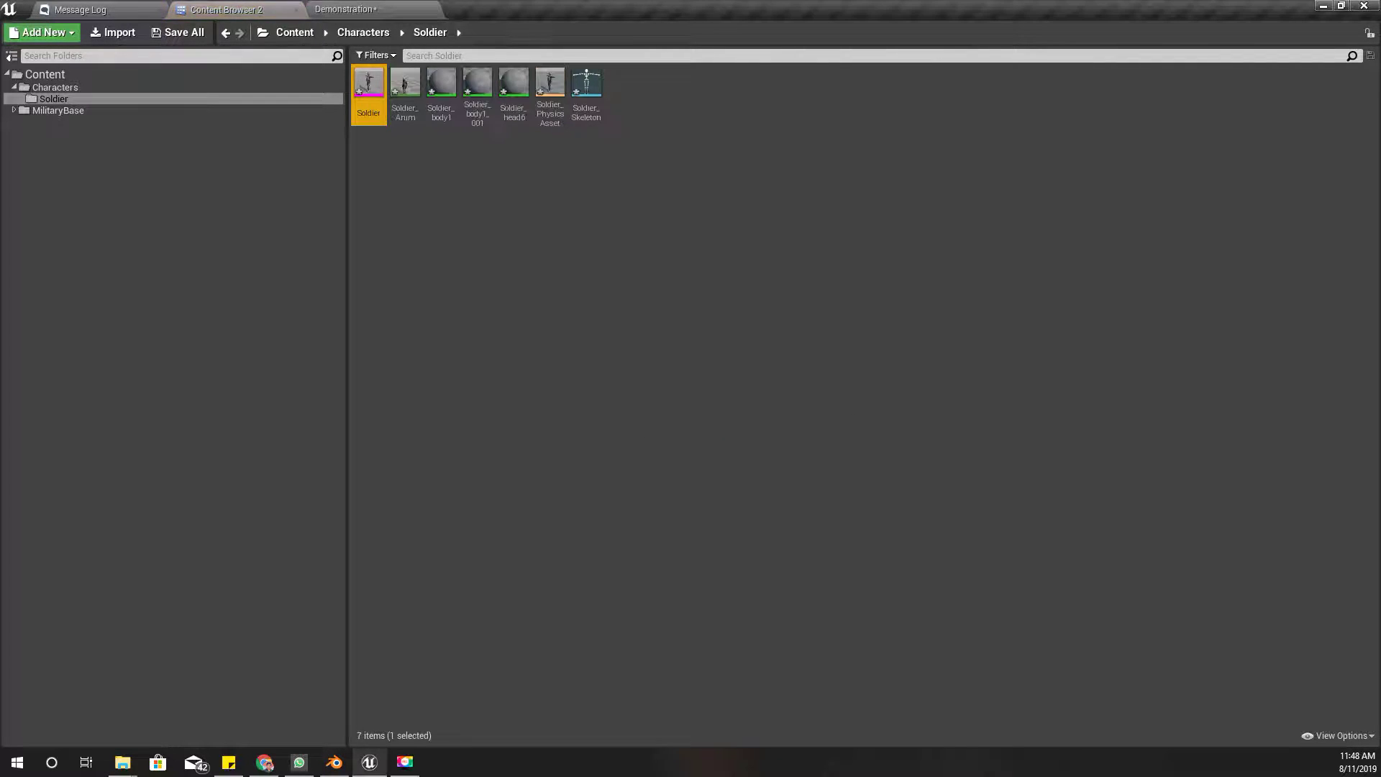
# - Open the Soldier mesh and the Soldier_Anim animation to inspect them
pyautogui.click(541, 328)
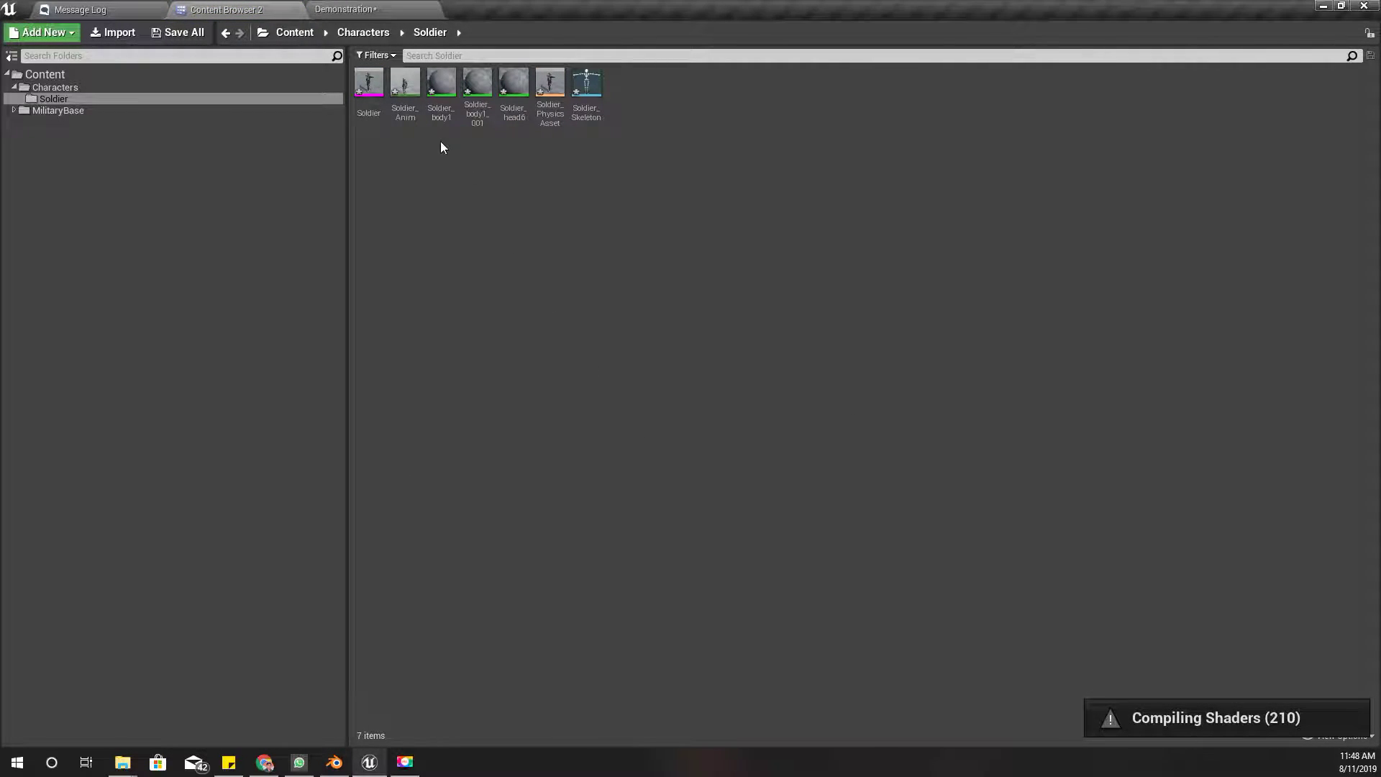
pyautogui.doubleClick(371, 87)
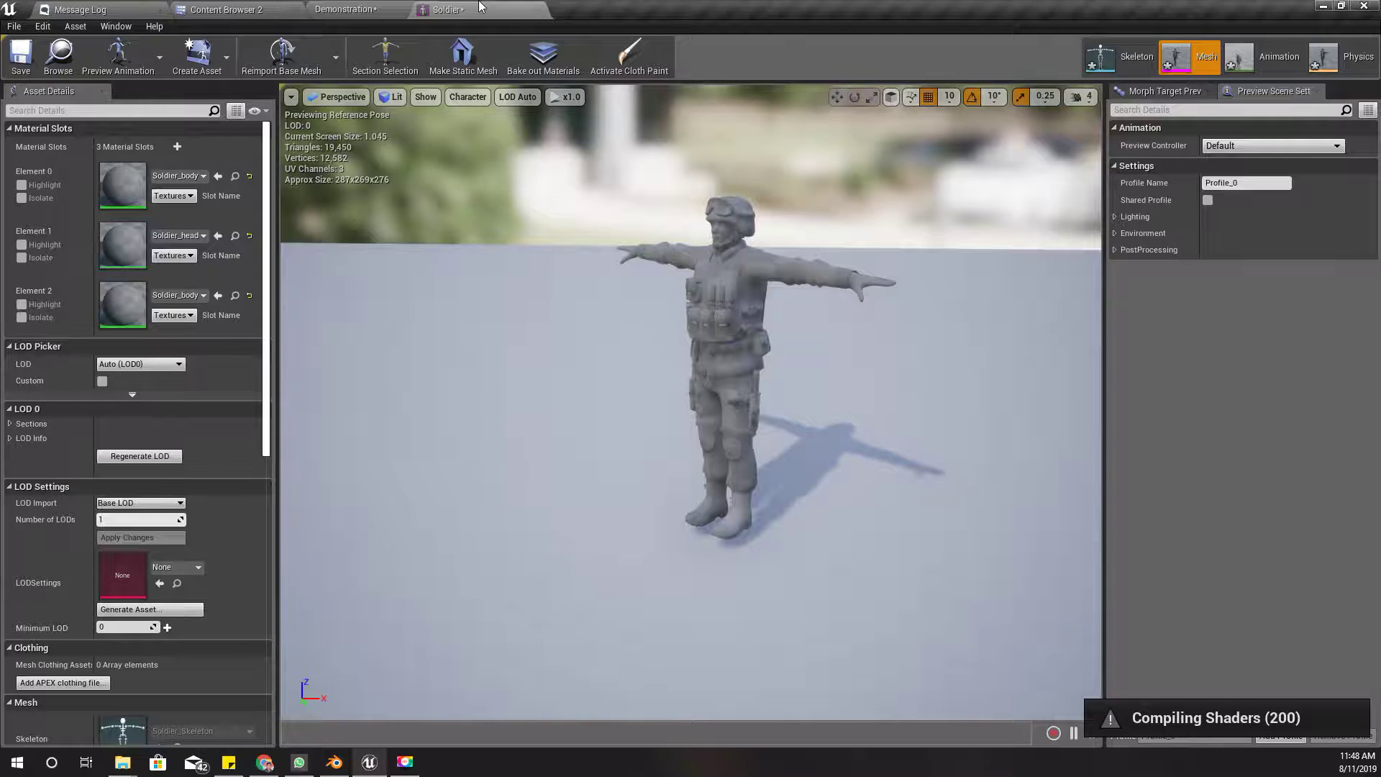
pyautogui.click(348, 7)
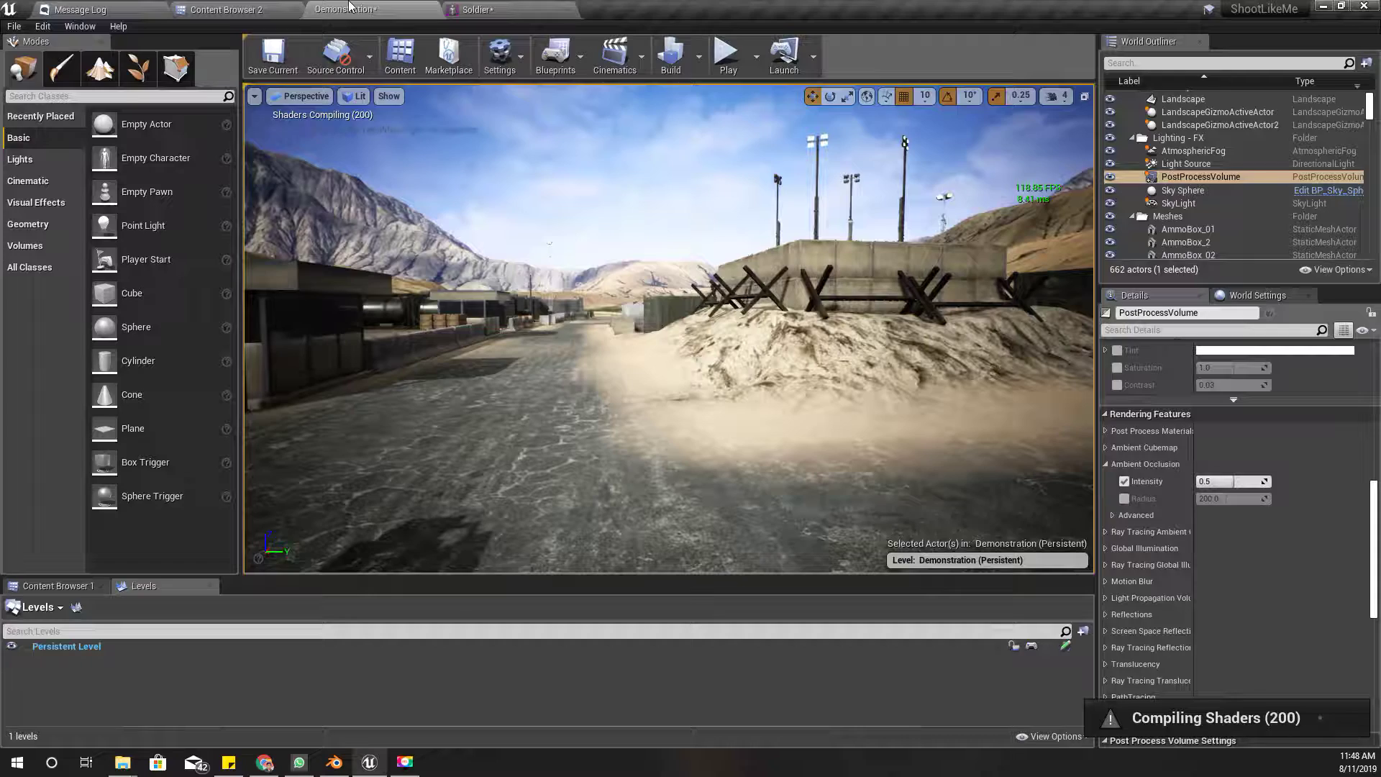
pyautogui.click(223, 9)
pyautogui.doubleClick(405, 94)
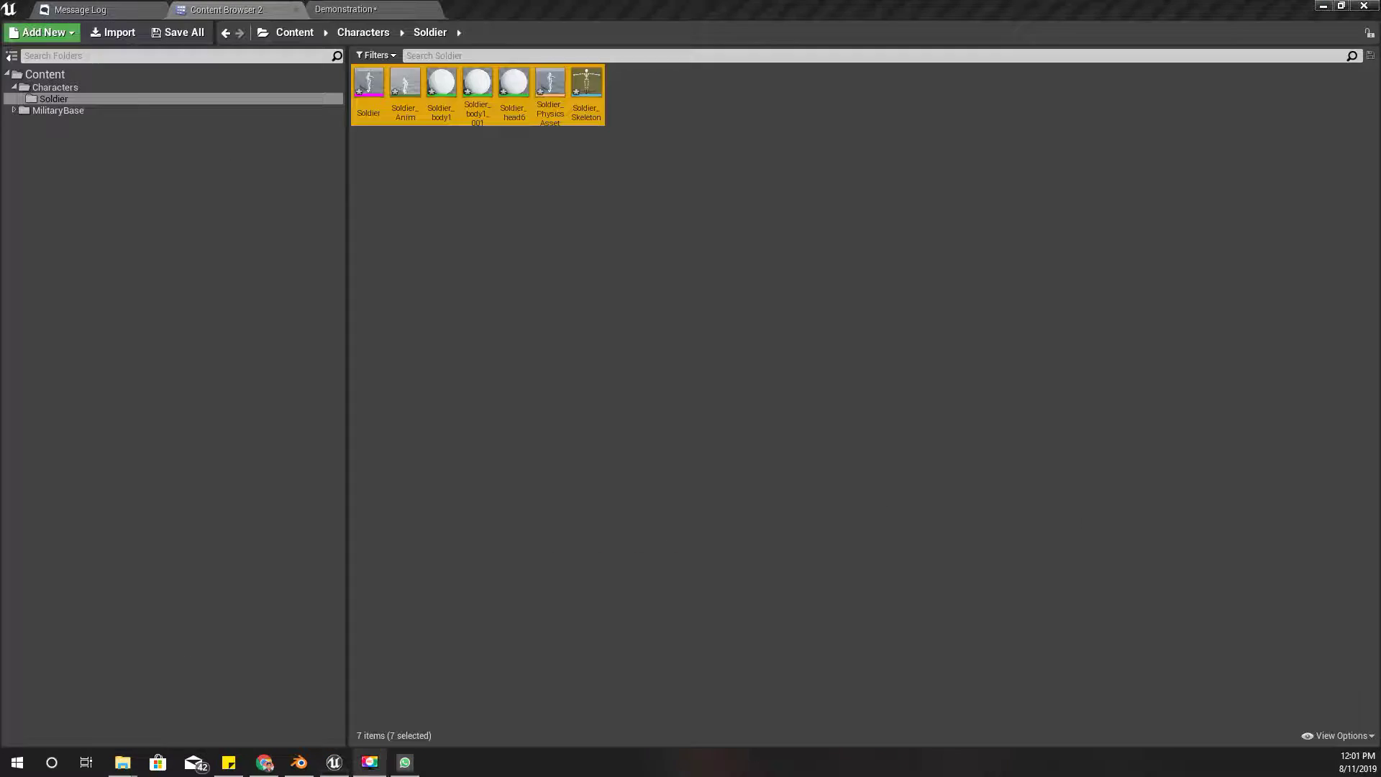
# - Force-delete all seven Soldier assets from the folder
pyautogui.rightClick(406, 106)
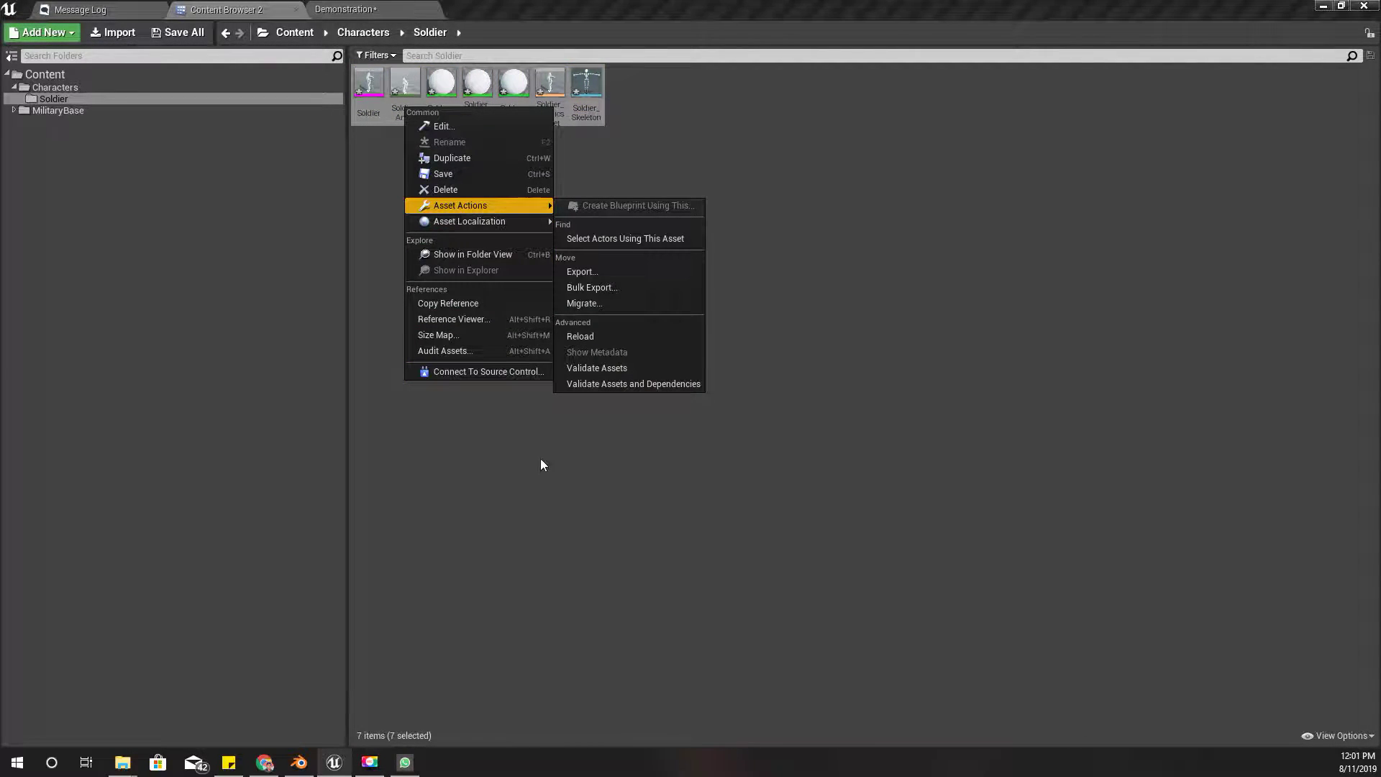
pyautogui.click(444, 190)
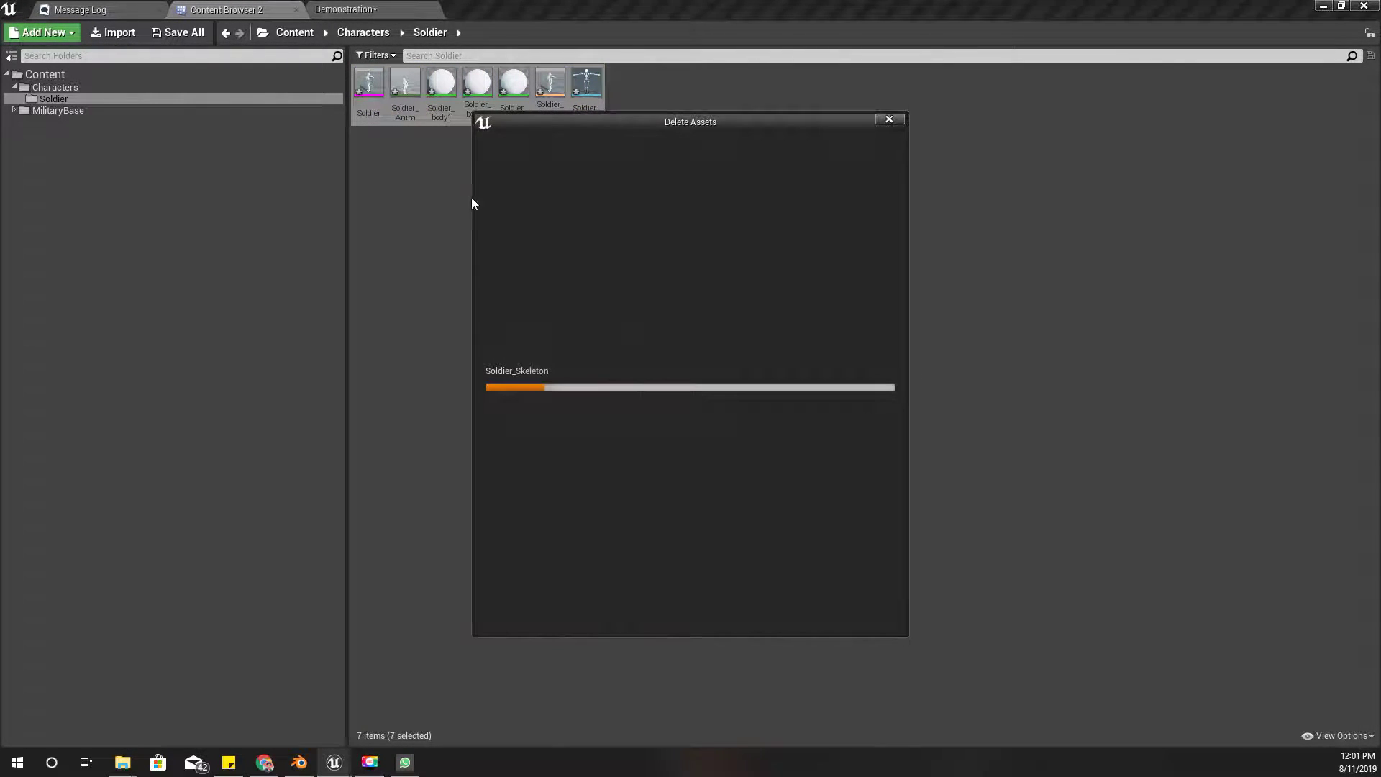
pyautogui.click(571, 615)
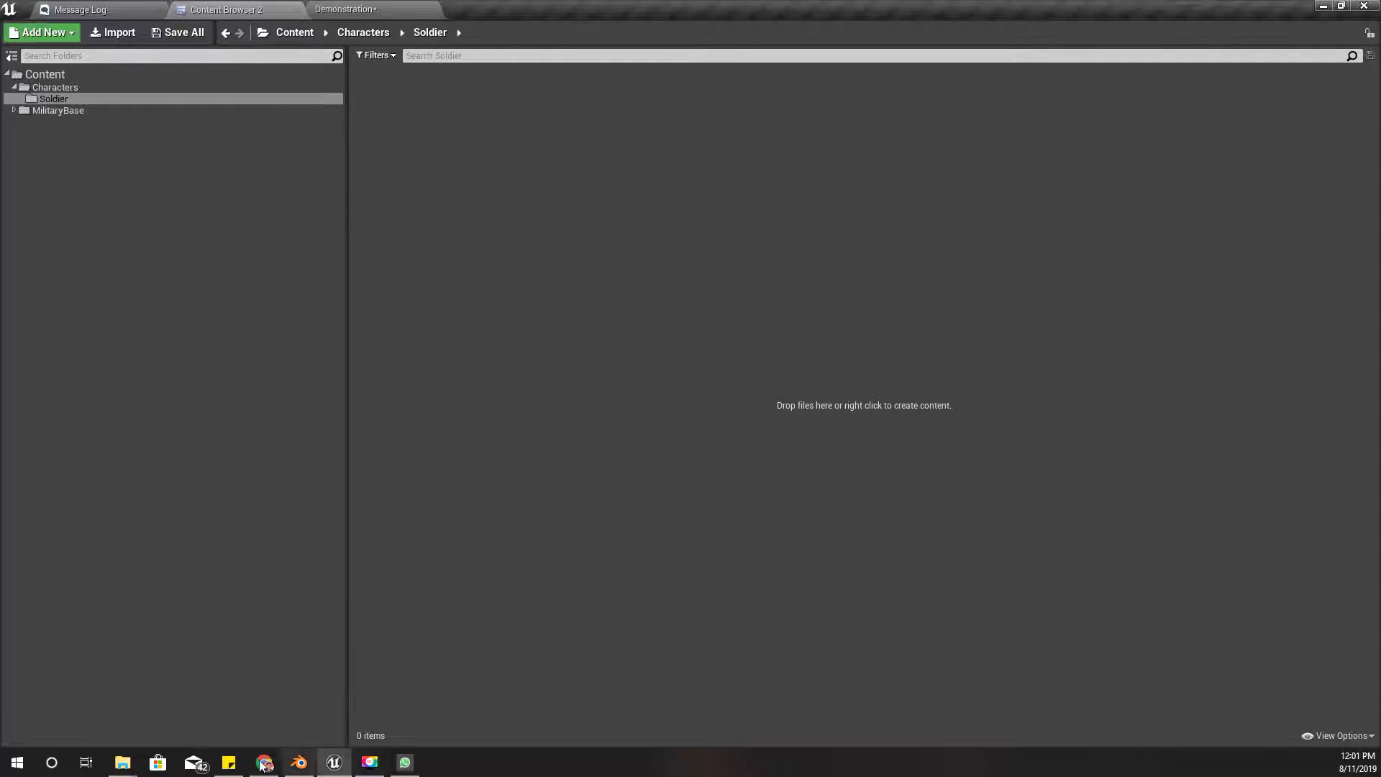
# - Drop Soldier.fbx from the TPS\Output folder into the empty Soldier content folder
pyautogui.moveTo(124, 770)
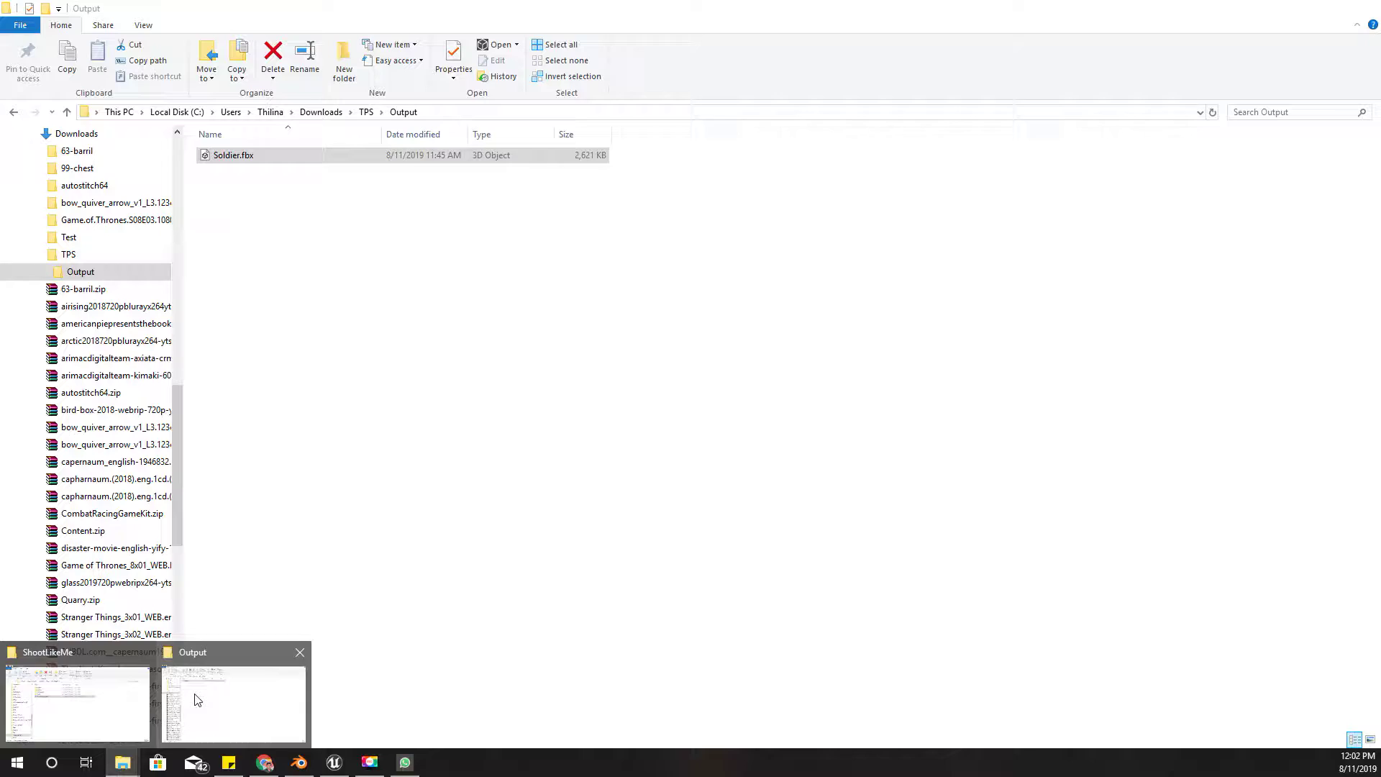
pyautogui.click(193, 703)
pyautogui.moveTo(263, 155); pyautogui.dragTo(566, 321)
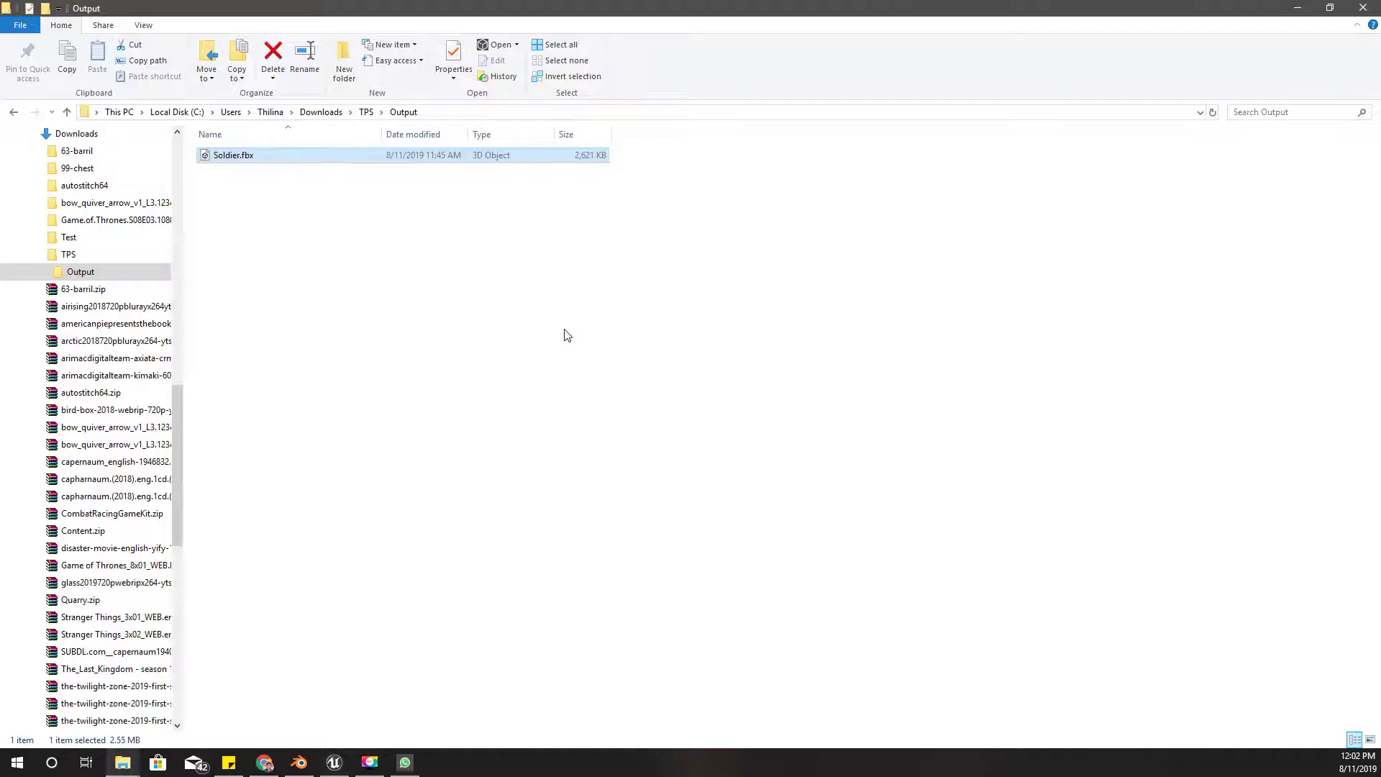
pyautogui.hotkey('alt', 'Tab')
pyautogui.click(368, 113)
pyautogui.click(363, 171)
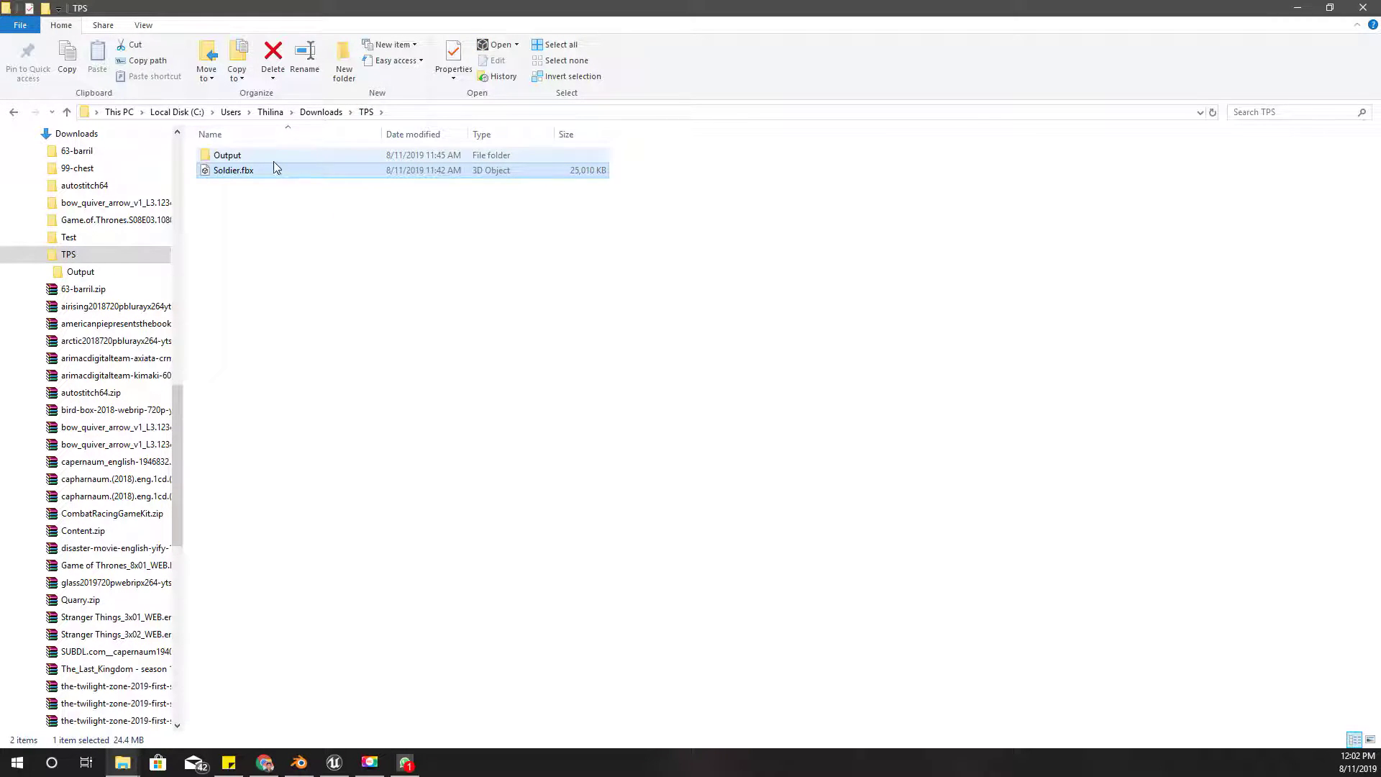
pyautogui.doubleClick(249, 155)
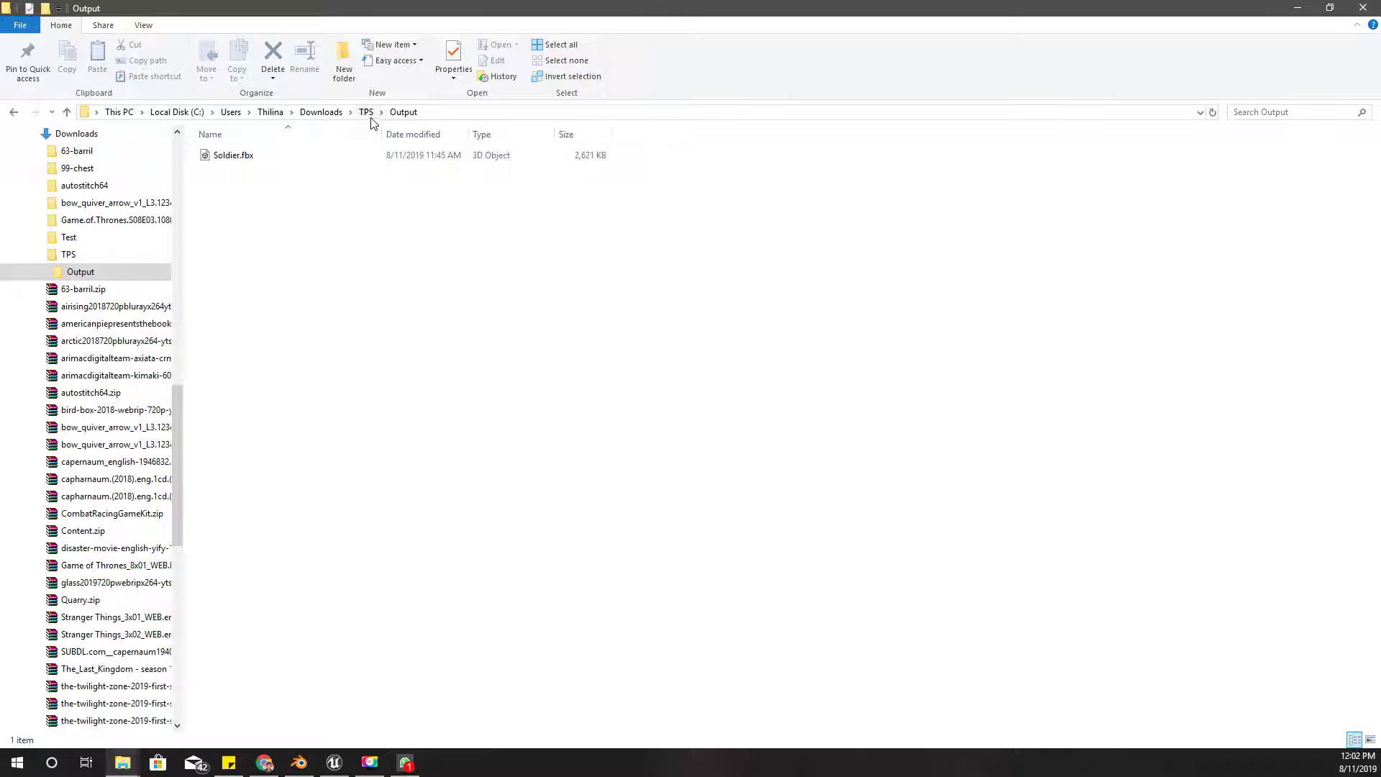
pyautogui.moveTo(232, 156); pyautogui.dragTo(623, 315)
# - Import the converted Soldier.fbx, adding seven assets including Soldier_Anim to the Soldier folder
pyautogui.hotkey('alt', 'Tab')
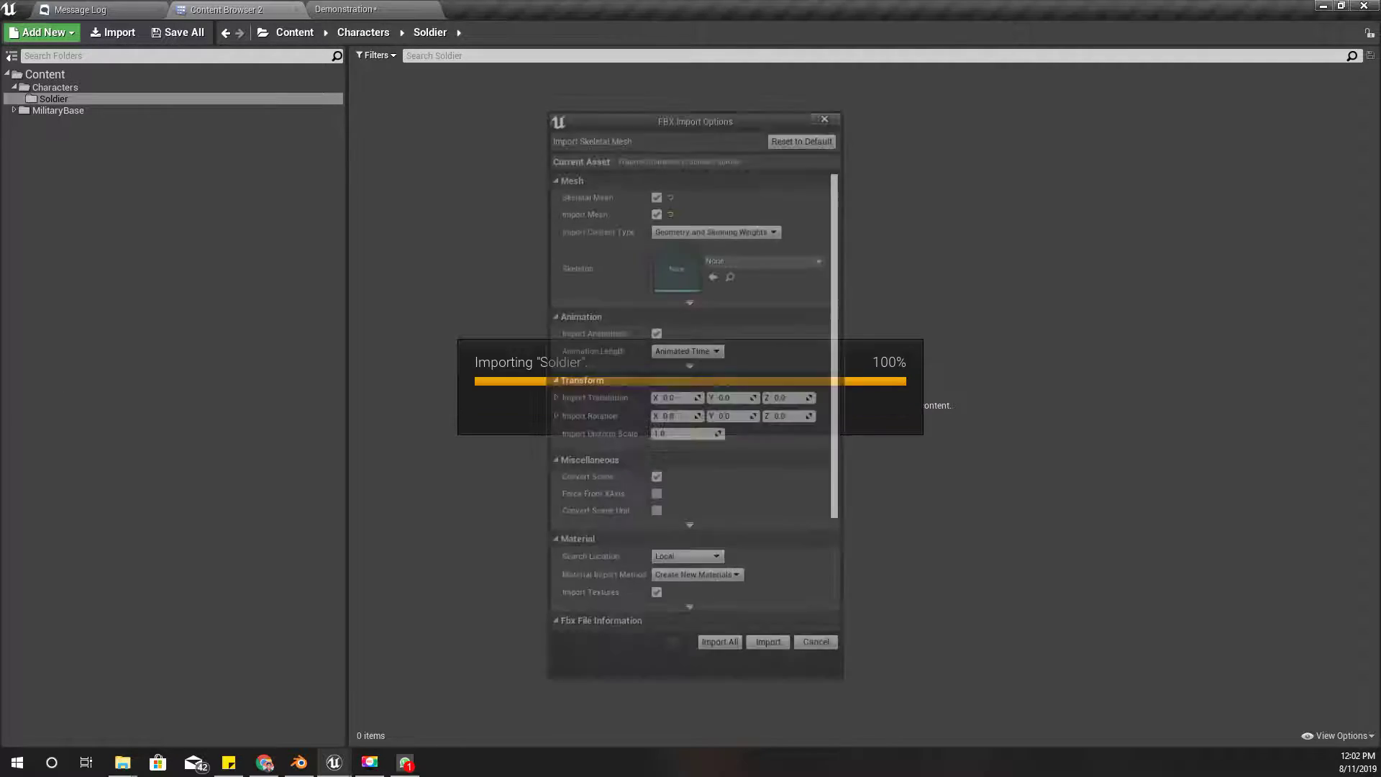
pyautogui.scroll(-3, 727, 559)
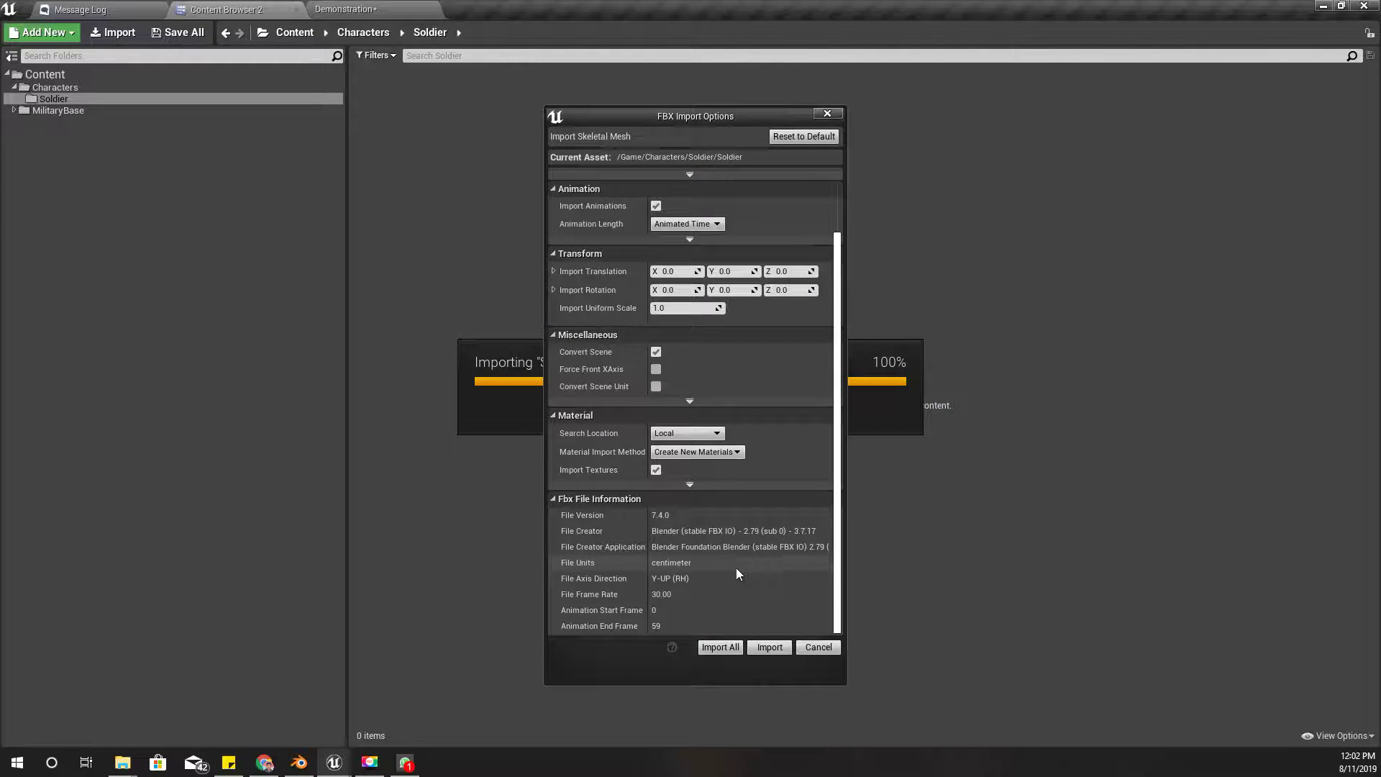
pyautogui.click(770, 645)
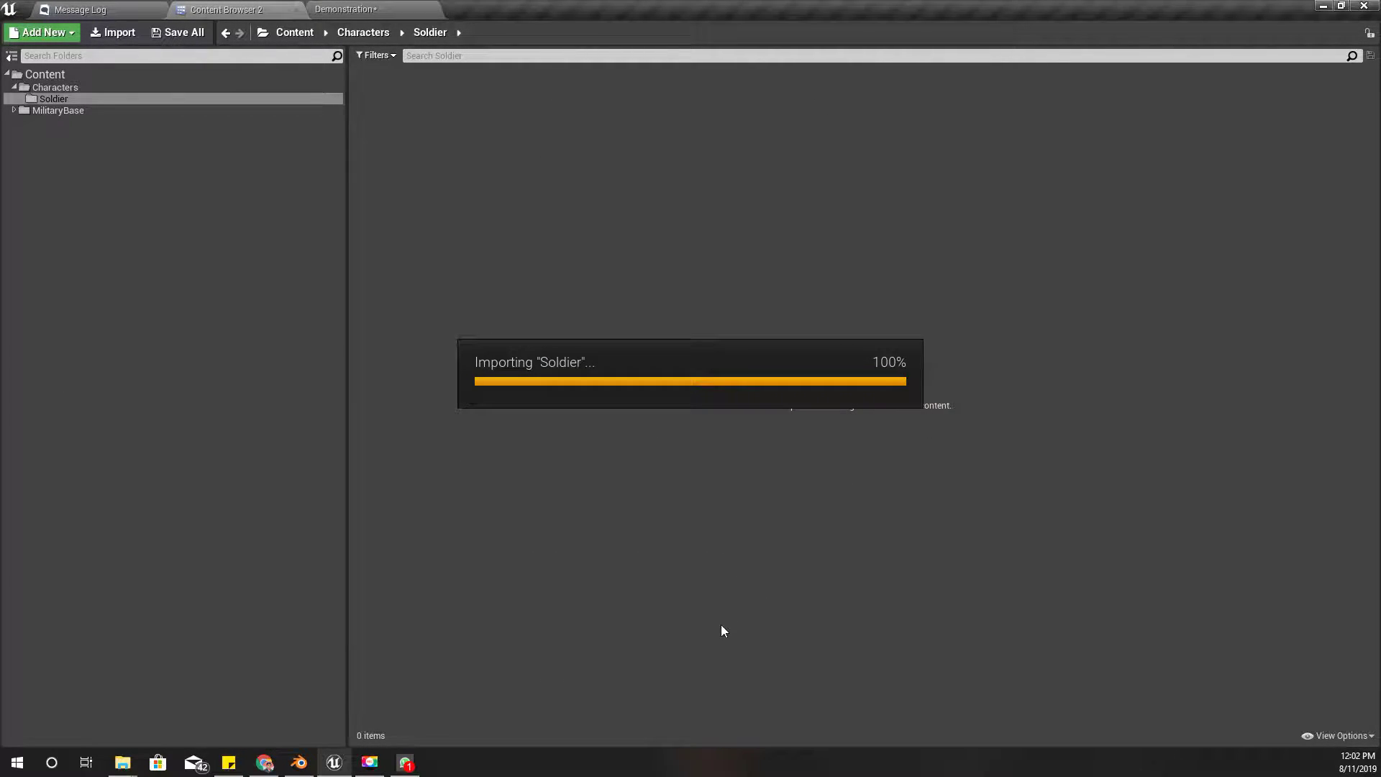
pyautogui.hotkey('alt', 'Tab')
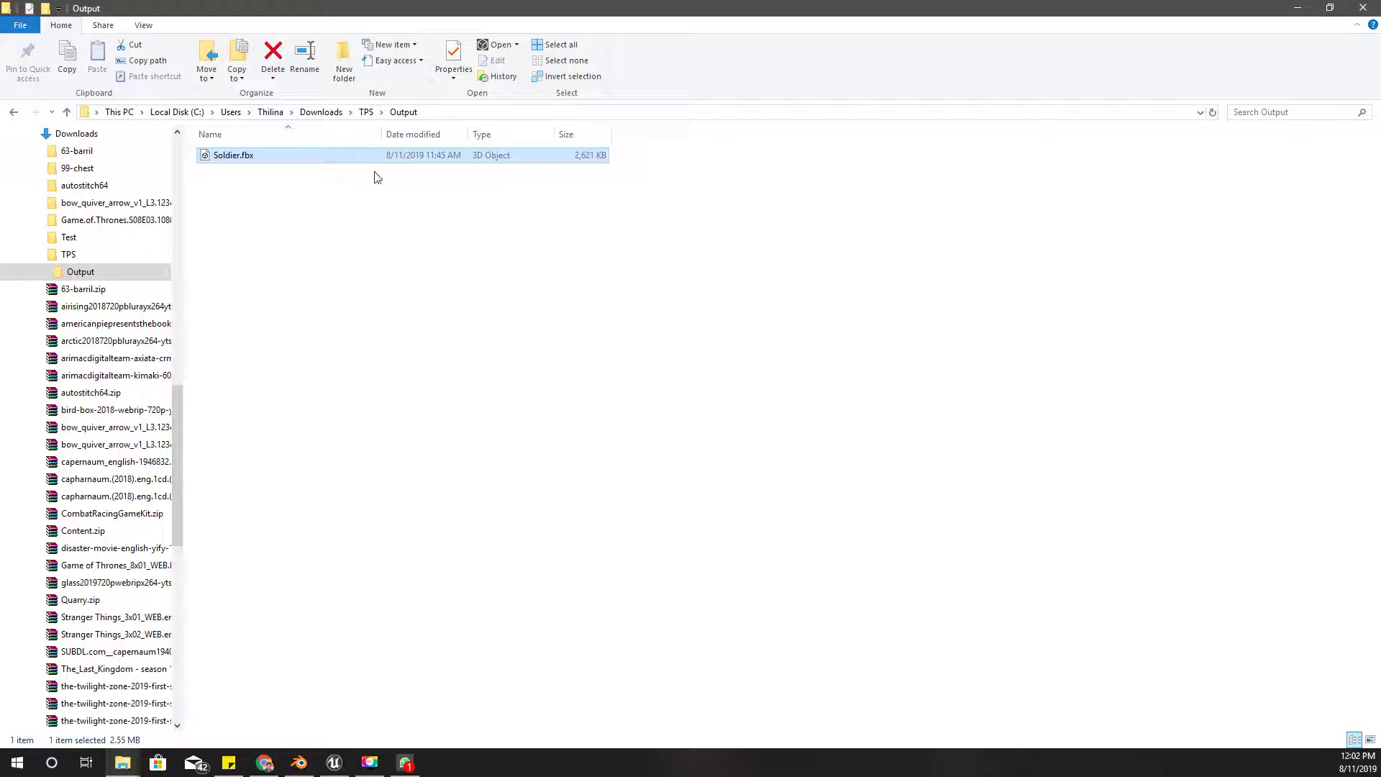
pyautogui.click(367, 112)
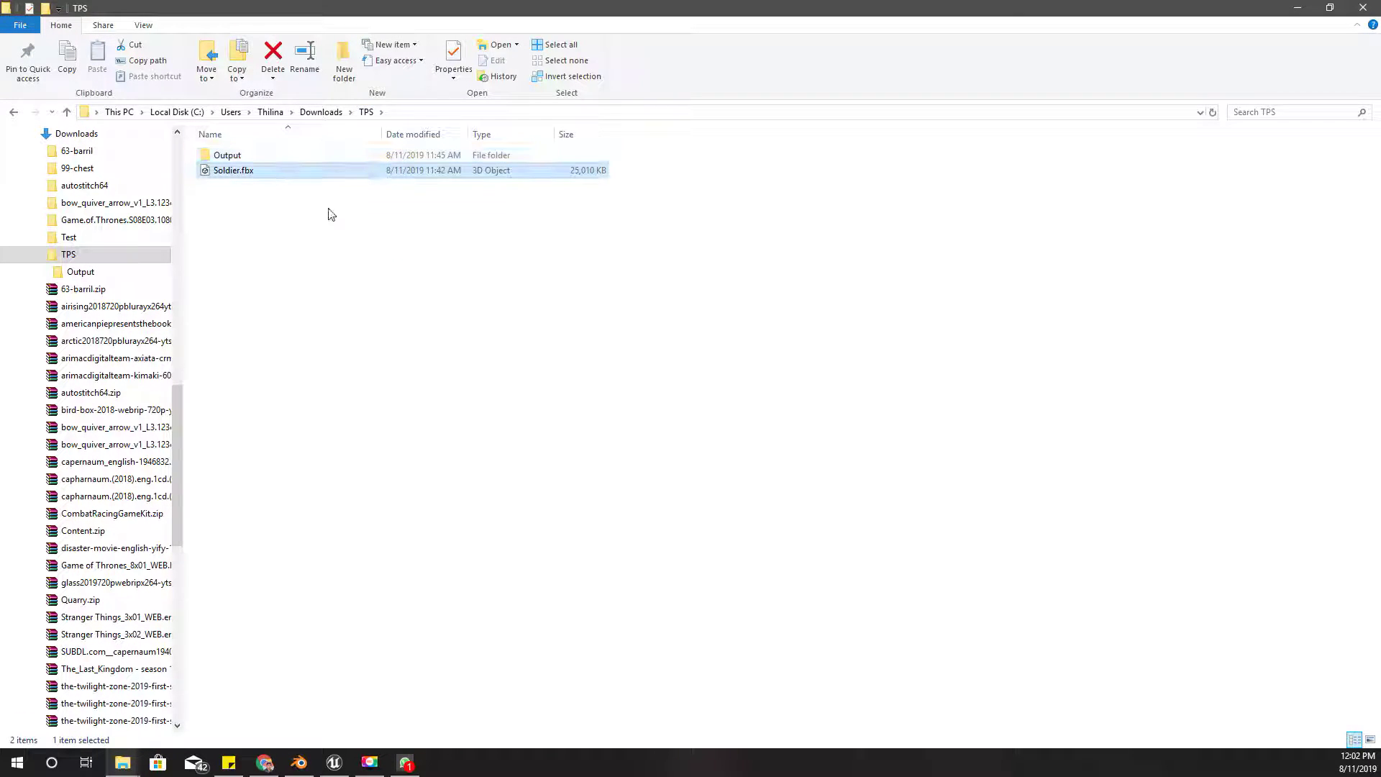
pyautogui.hotkey('alt', 'Tab')
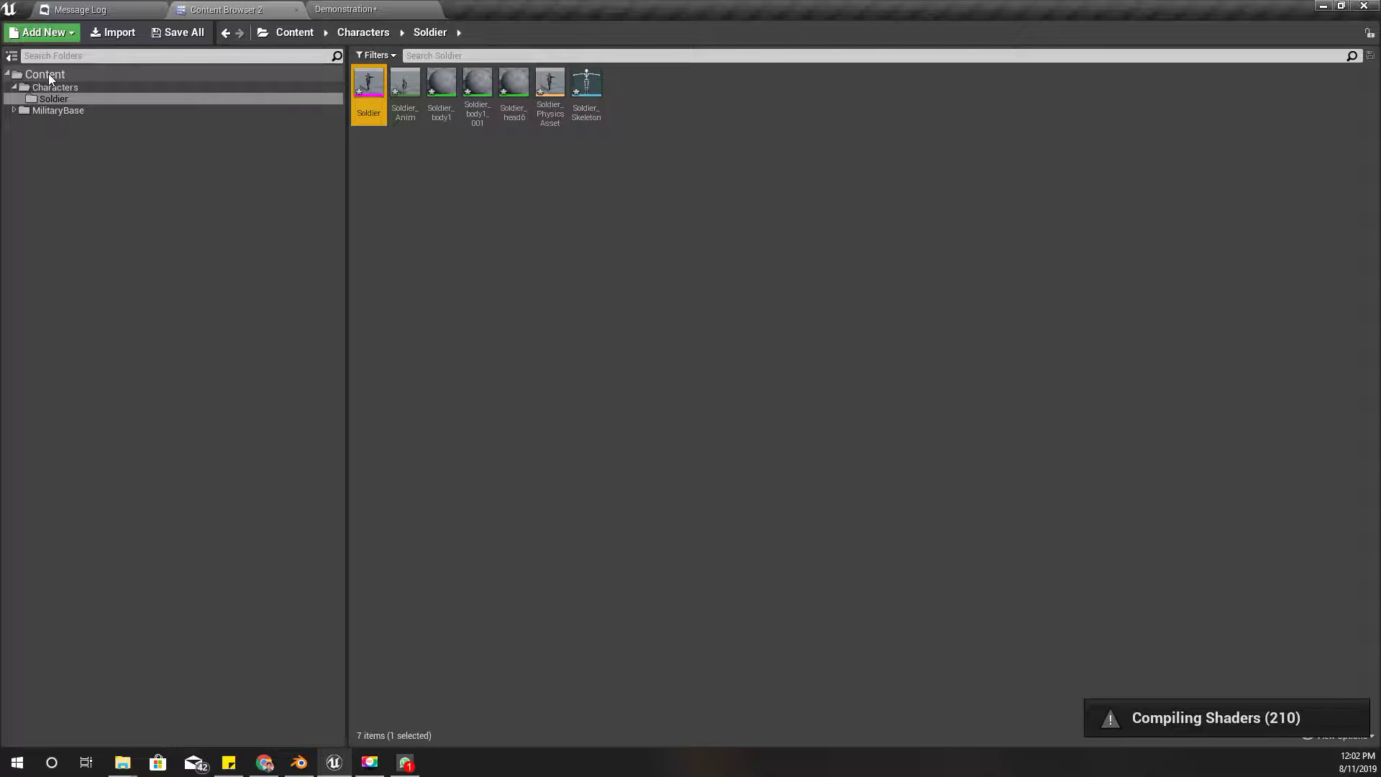
# - Cancel the Soldier.fbx import into Tex with Skeletal Mesh unticked, leaving textures unpacked in Soldier.fbm
pyautogui.hotkey('alt', 'Tab')
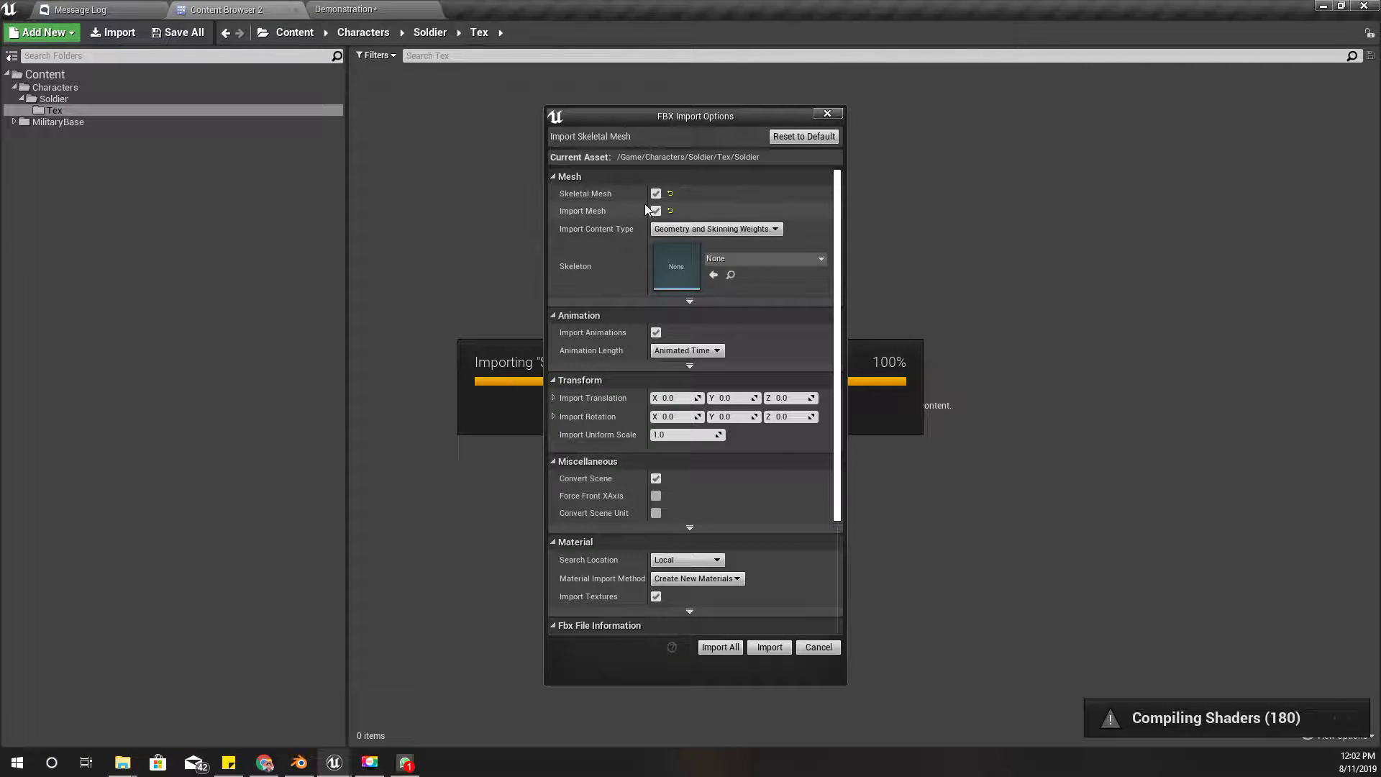
pyautogui.hotkey('alt', 'Tab')
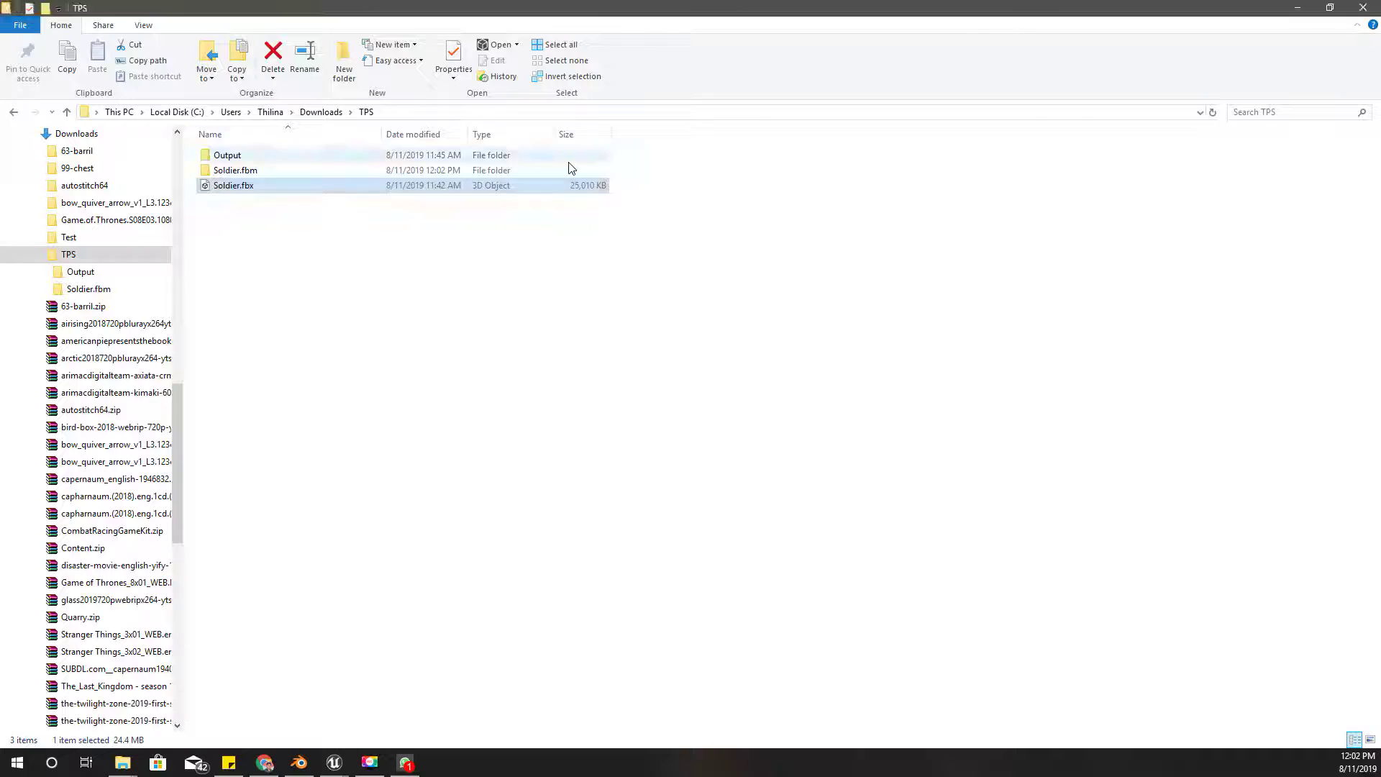
pyautogui.hotkey('alt', 'Tab')
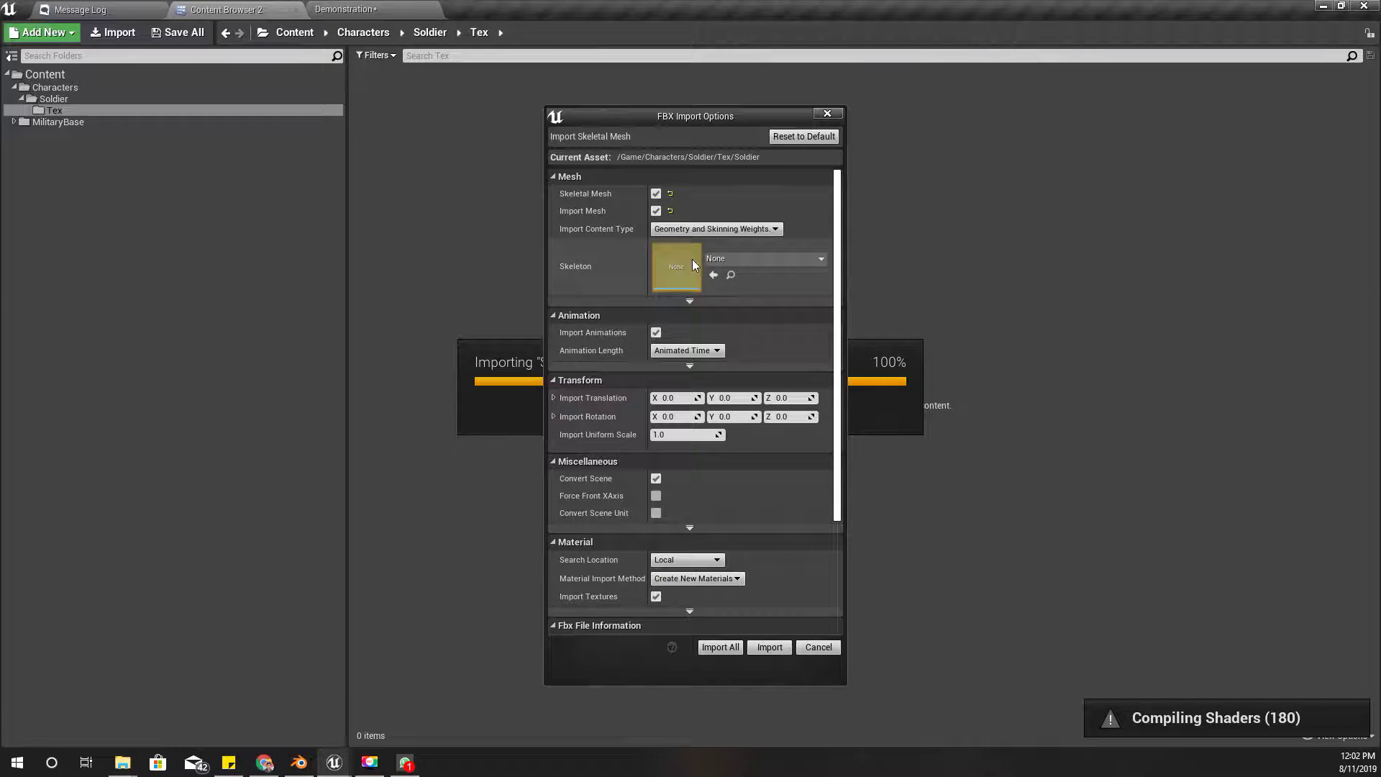
pyautogui.click(655, 193)
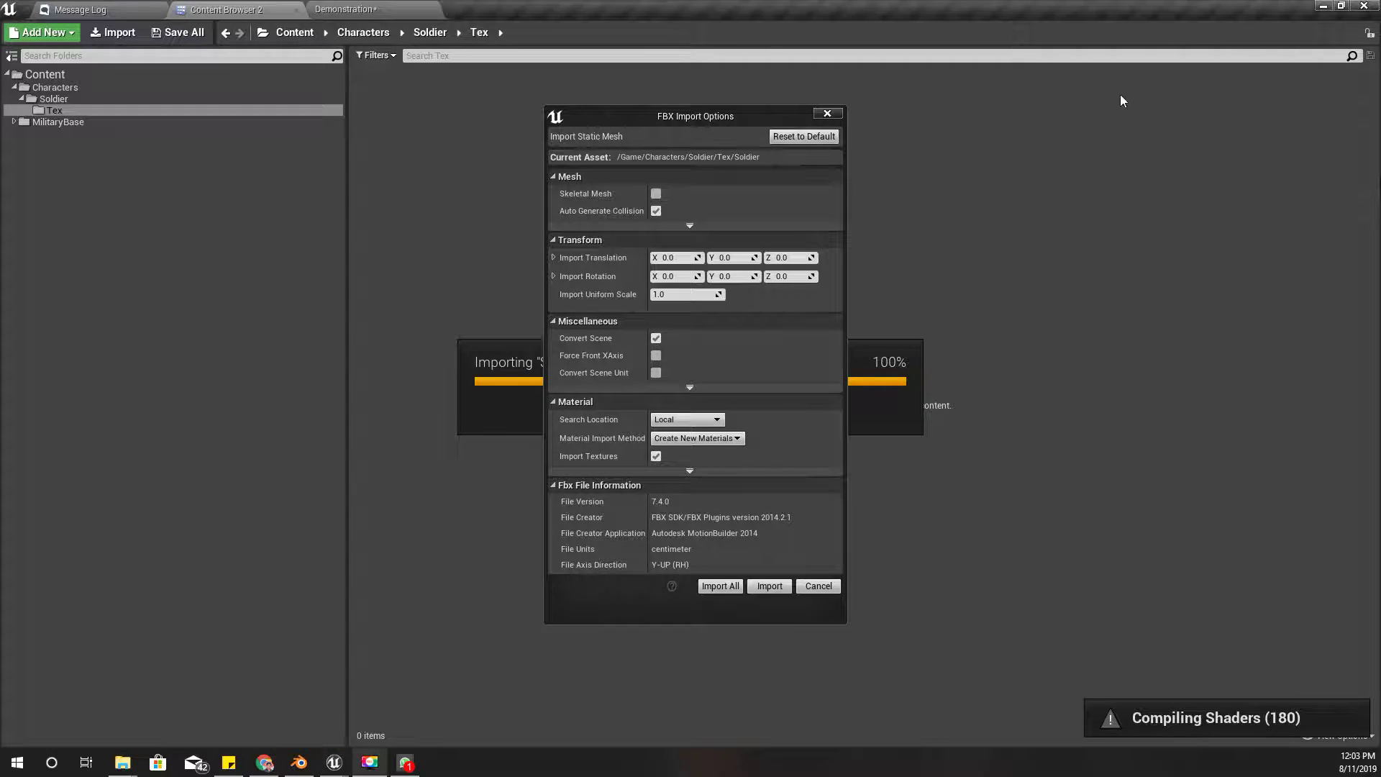
pyautogui.click(820, 586)
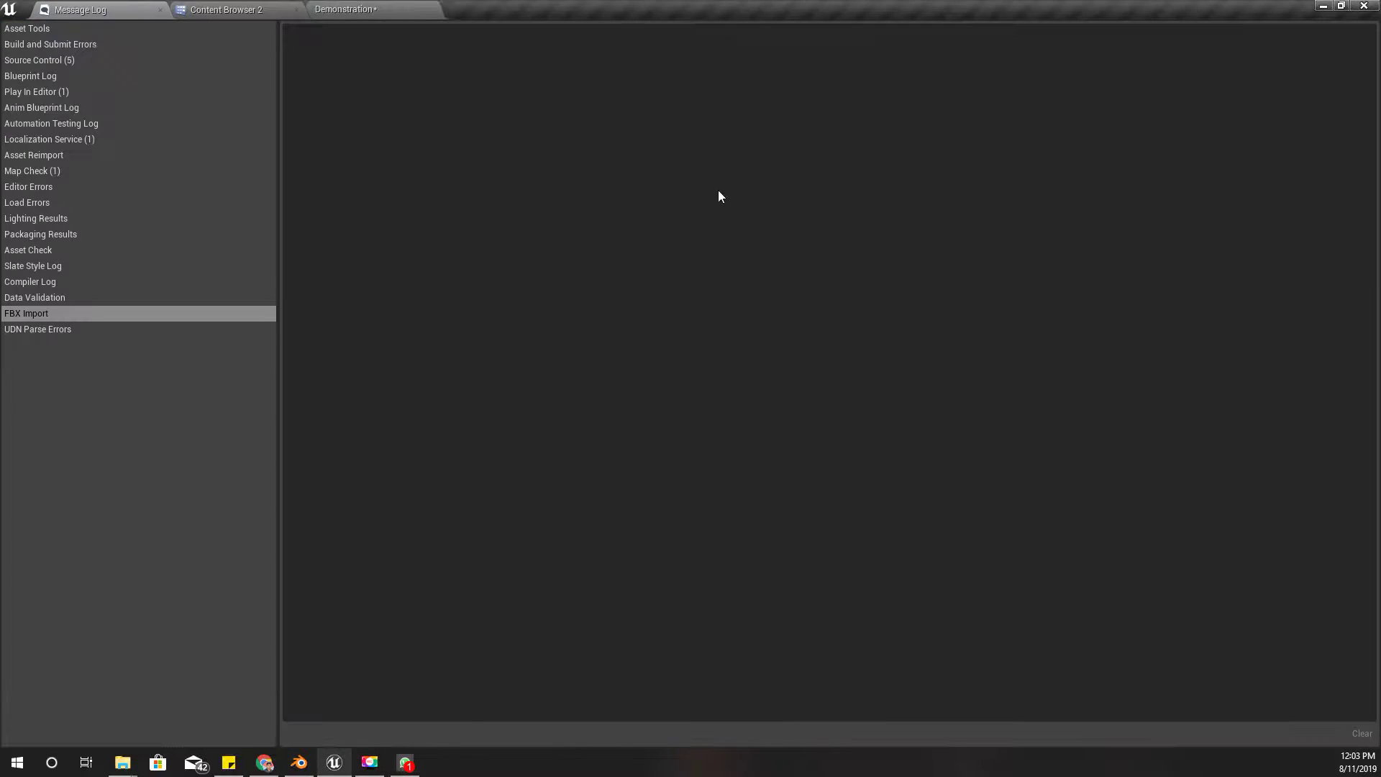
# - Drag the six body and head texture PNGs from Soldier.fbm into the Tex folder
pyautogui.hotkey('alt', 'Tab')
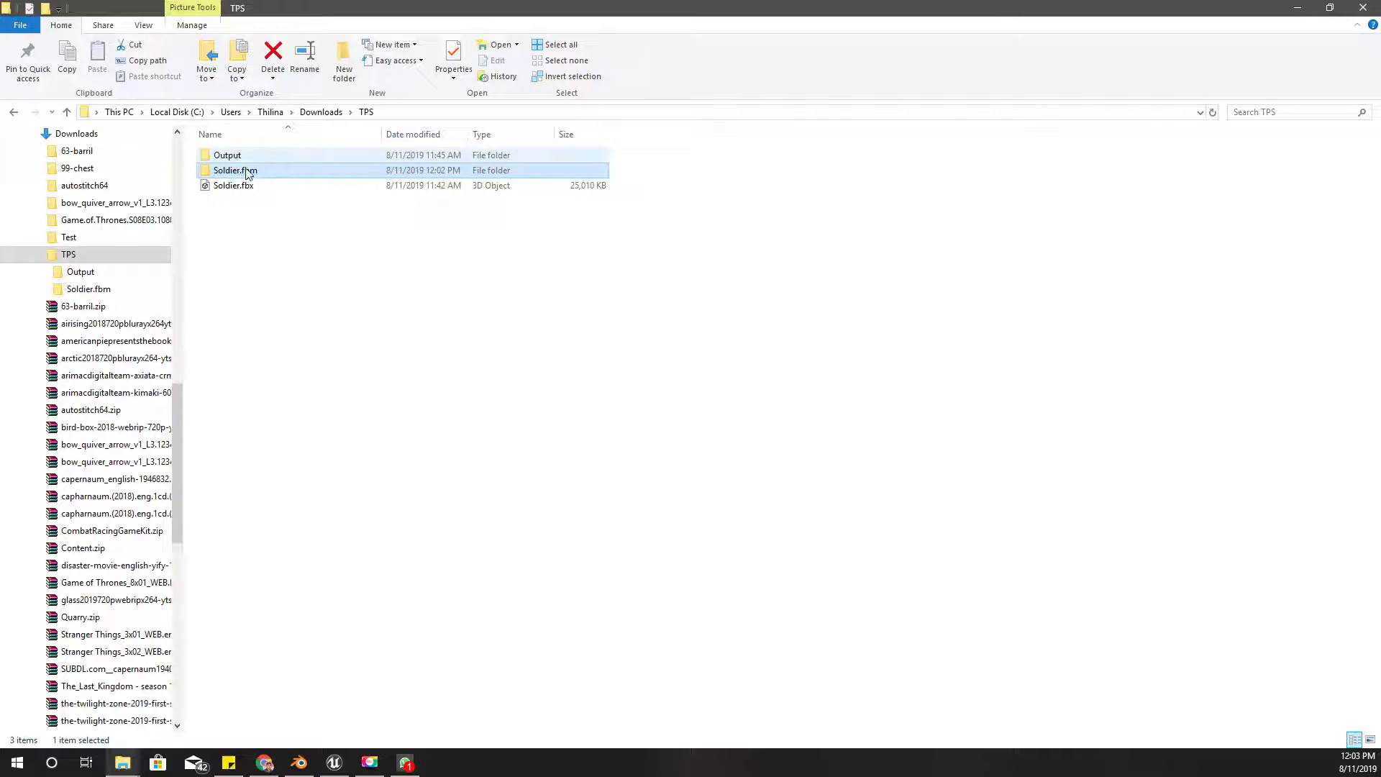
pyautogui.doubleClick(242, 171)
pyautogui.keyDown('shift'); pyautogui.click(637, 164); pyautogui.keyUp('shift')
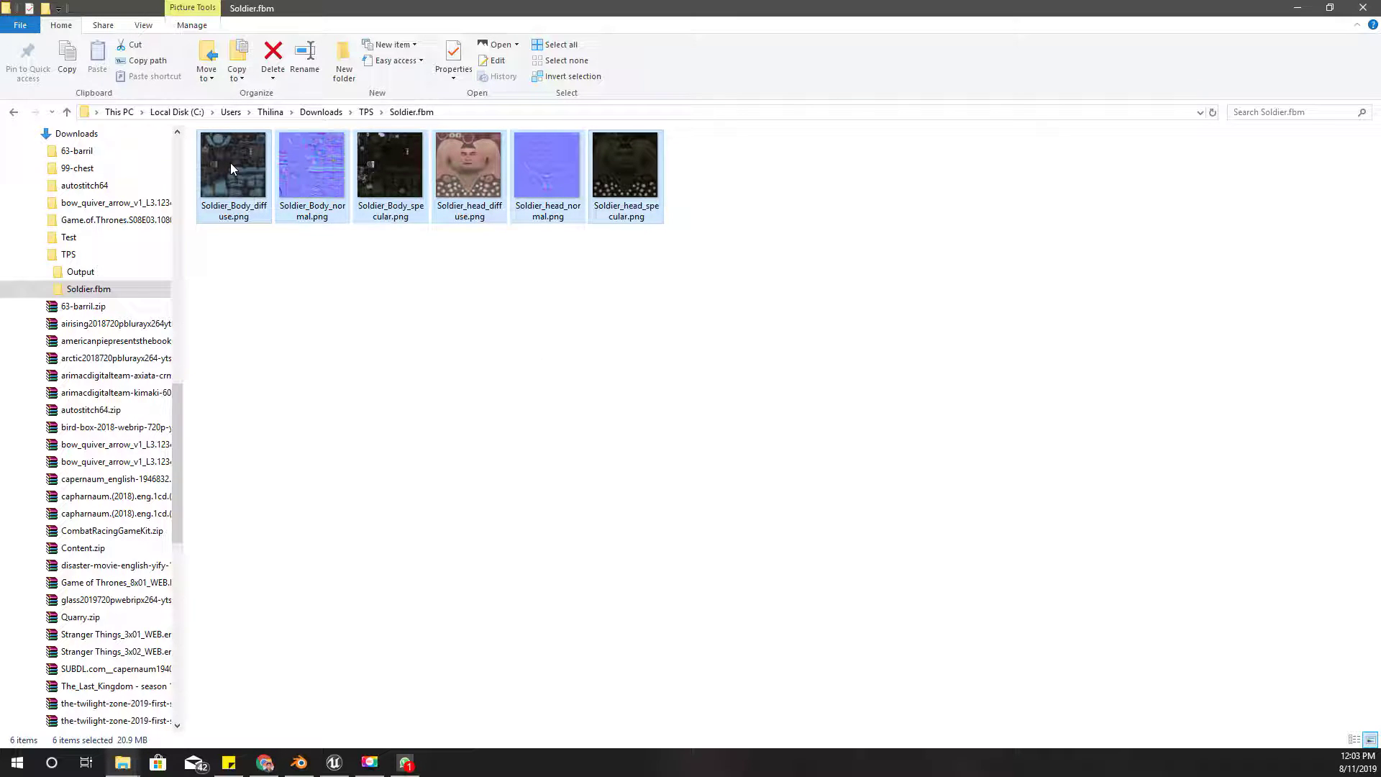
pyautogui.moveTo(230, 163); pyautogui.dragTo(571, 236)
pyautogui.hotkey('alt', 'Tab')
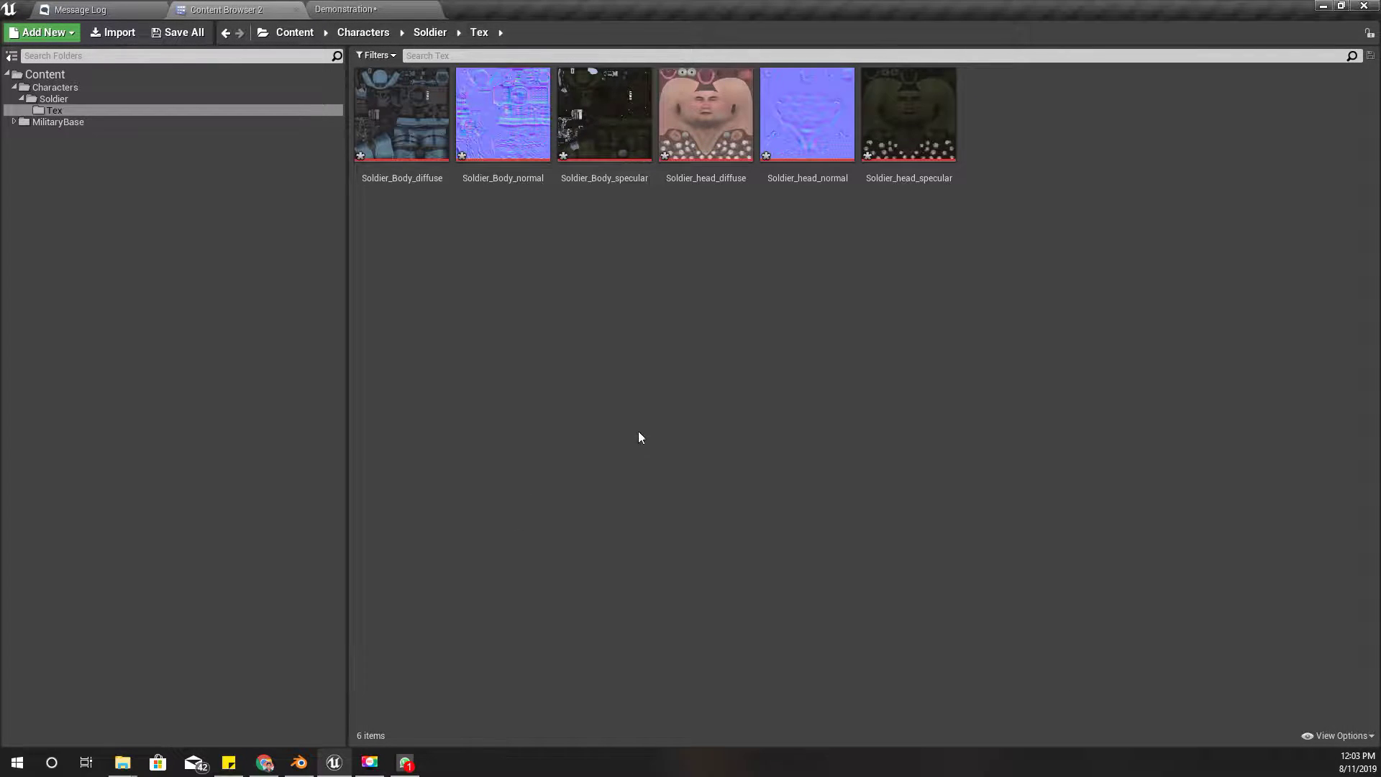
# - Open the Soldier mesh and its Element 0 body material, Soldier_body1_001
pyautogui.click(604, 115)
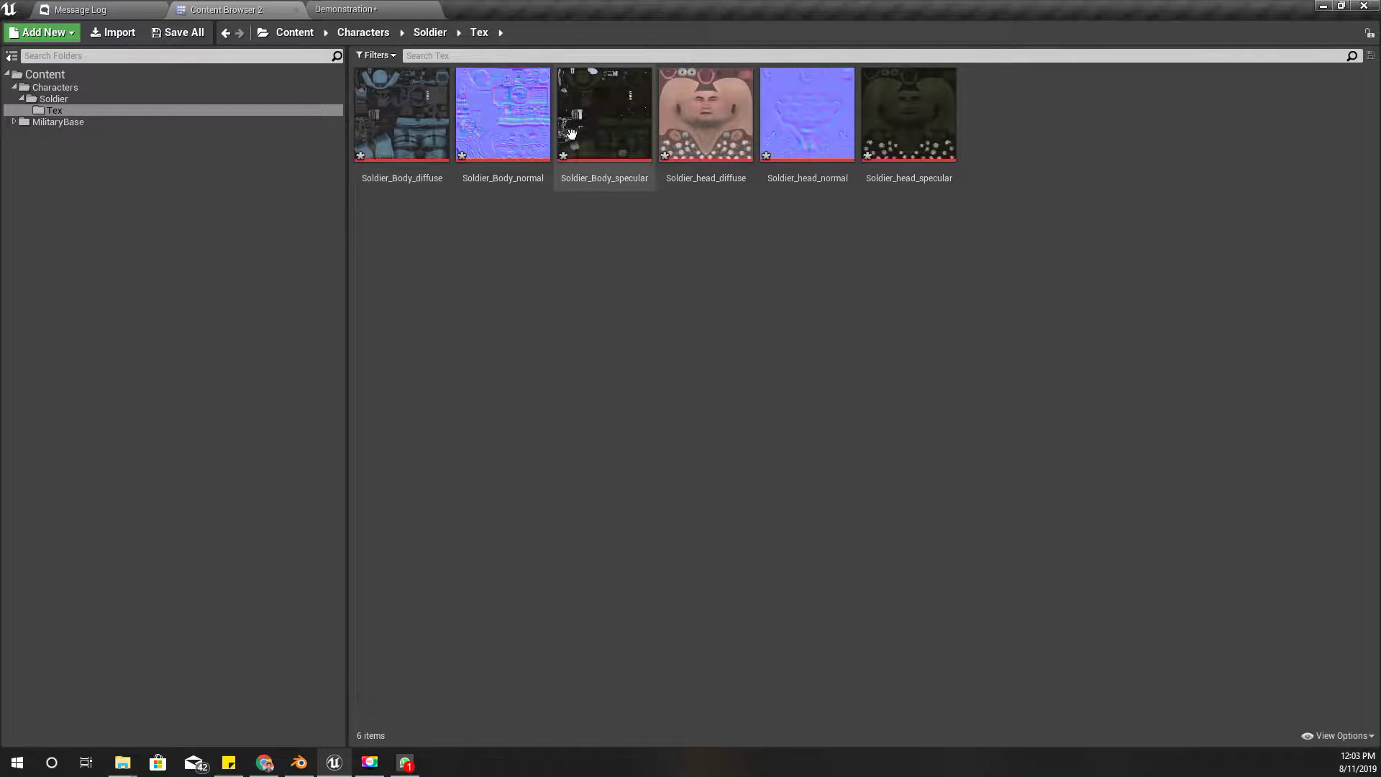
pyautogui.click(429, 33)
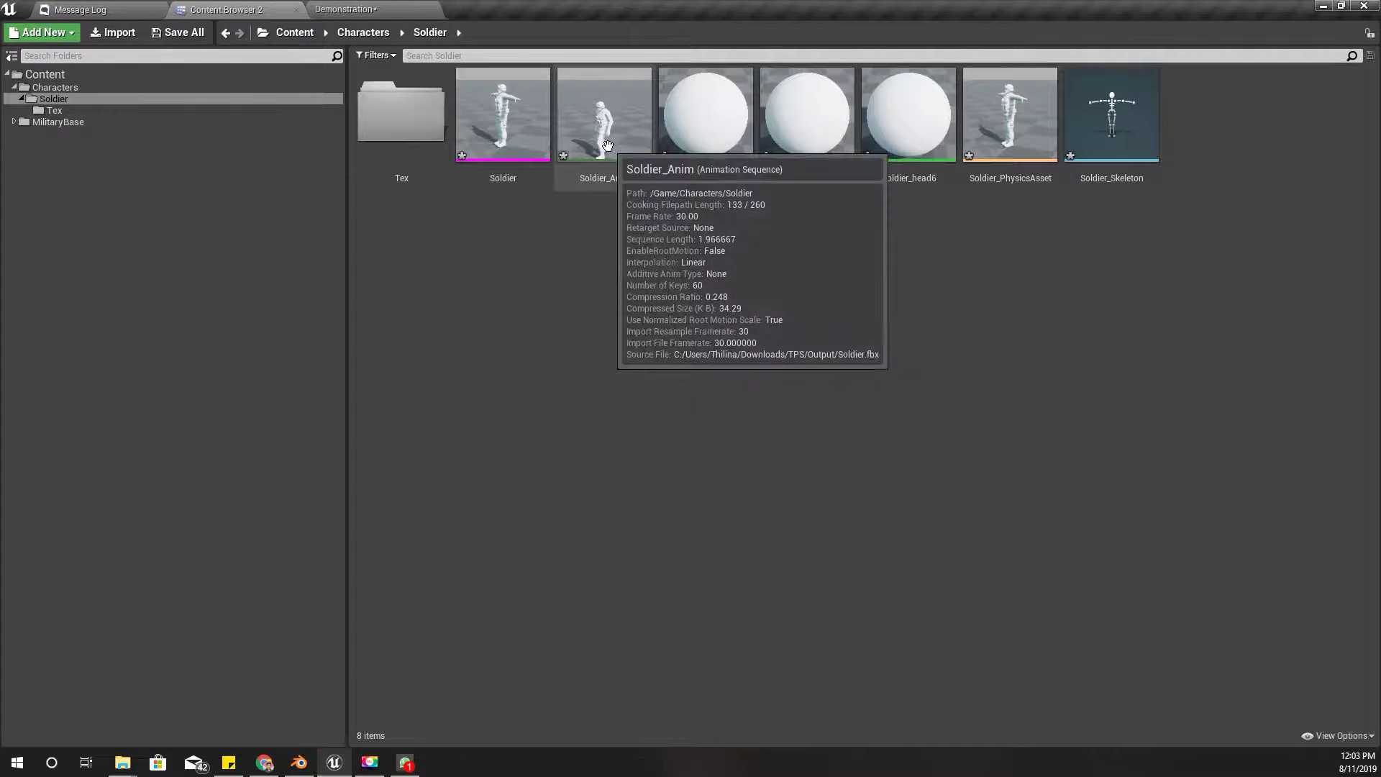
pyautogui.doubleClick(502, 115)
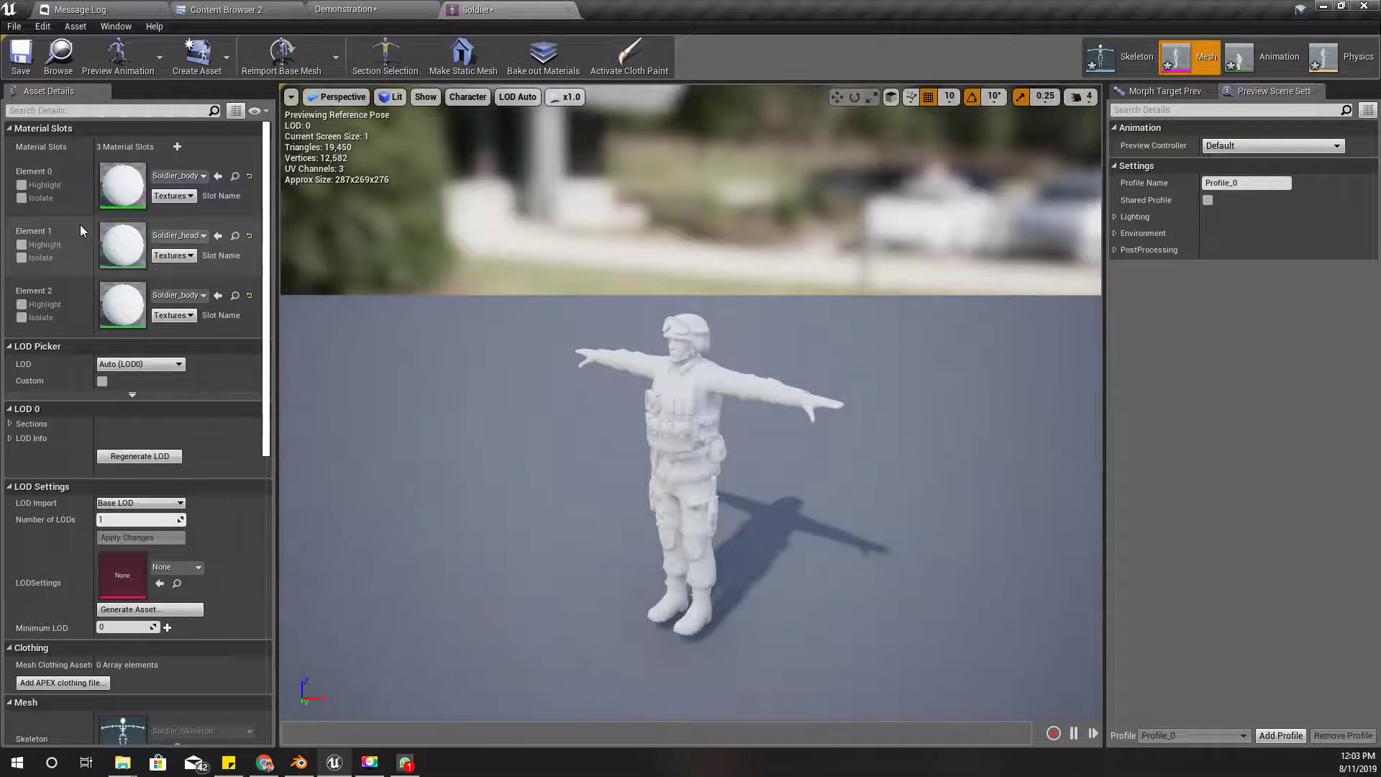
pyautogui.doubleClick(129, 179)
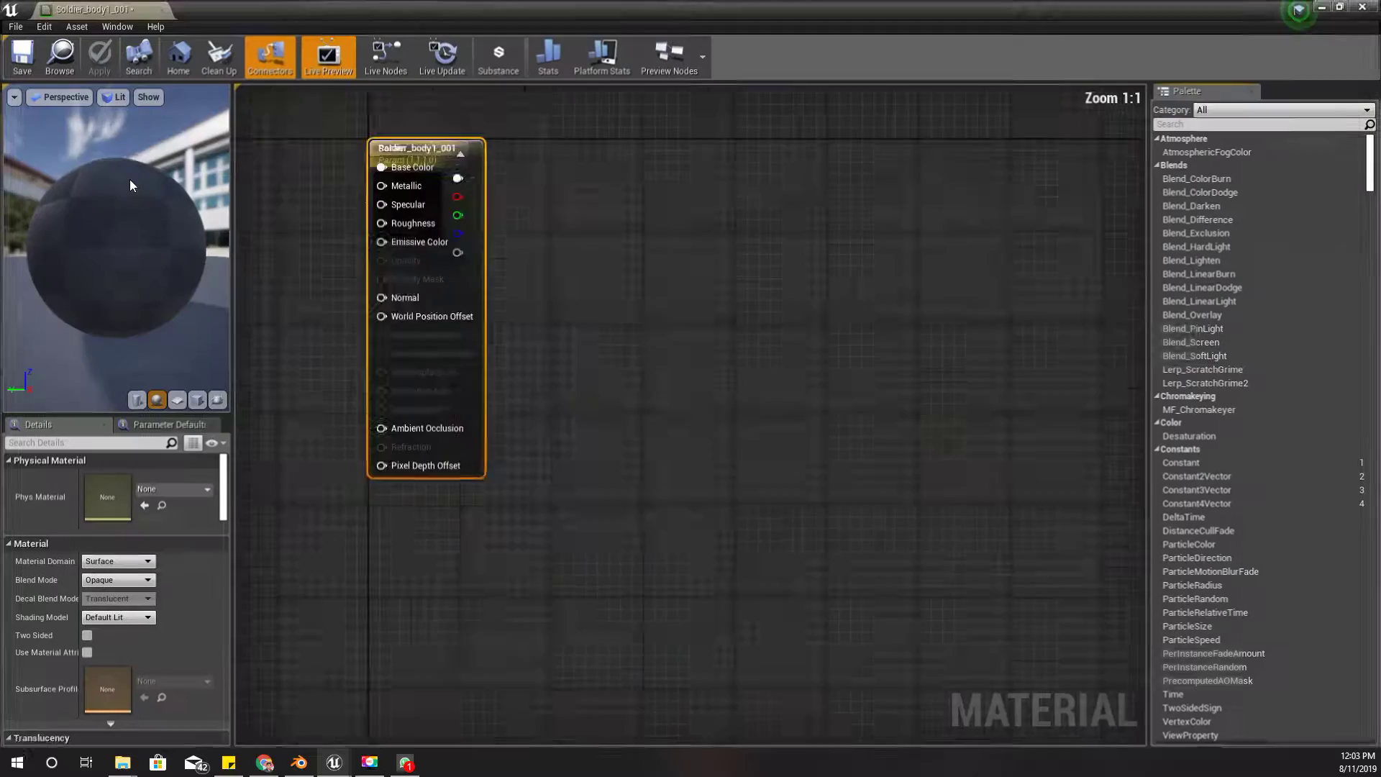
# - Move the material nodes apart and delete the placeholder Param base-colour node, then reopen Tex
pyautogui.moveTo(709, 271); pyautogui.dragTo(880, 282)
pyautogui.moveTo(692, 263); pyautogui.dragTo(586, 228)
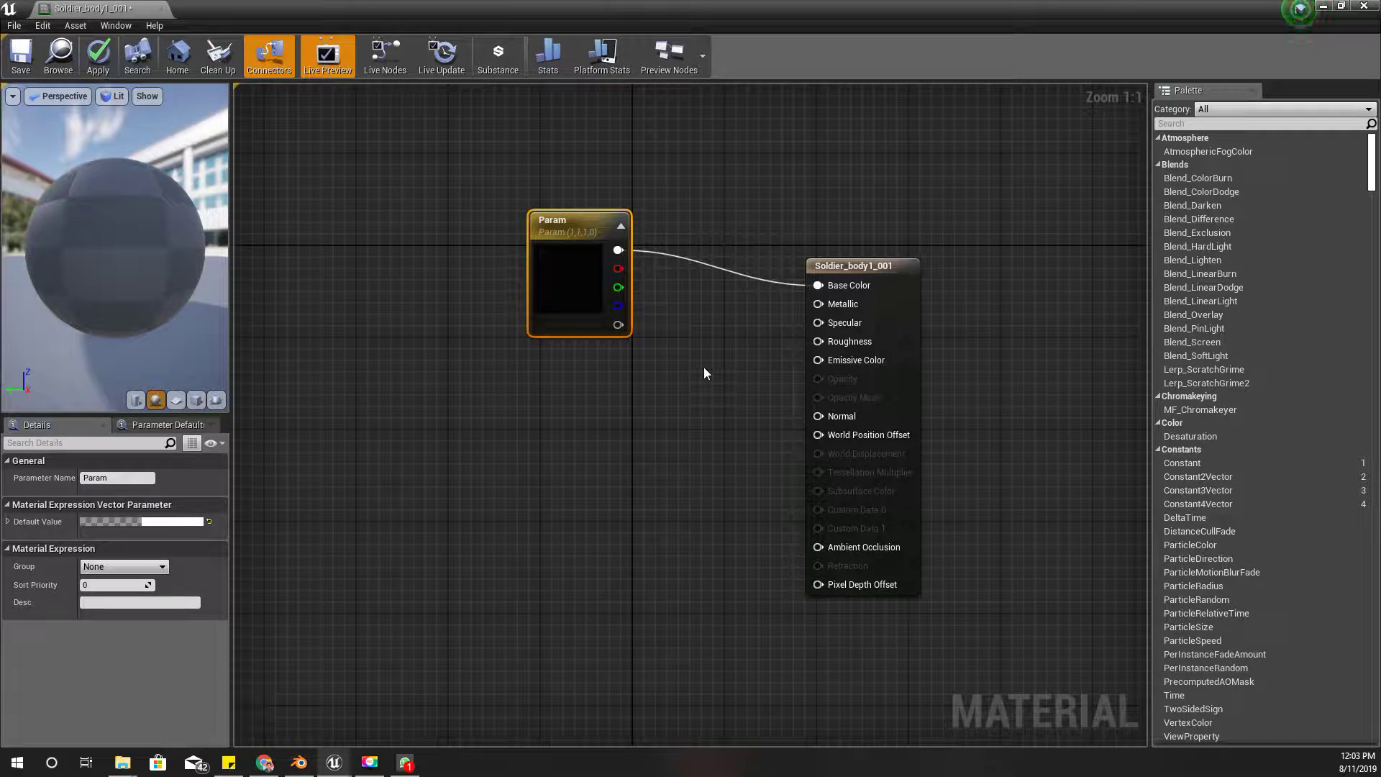
pyautogui.press('Delete')
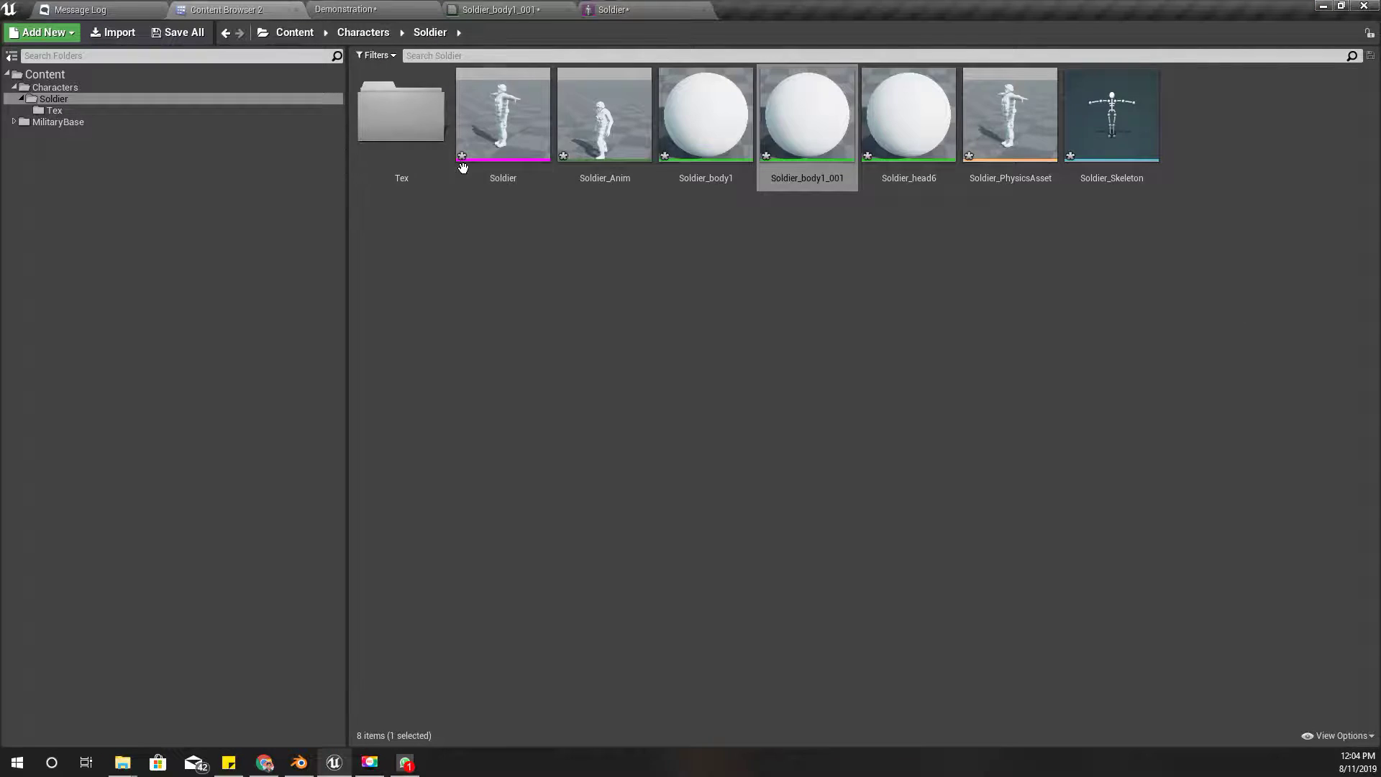
pyautogui.doubleClick(440, 128)
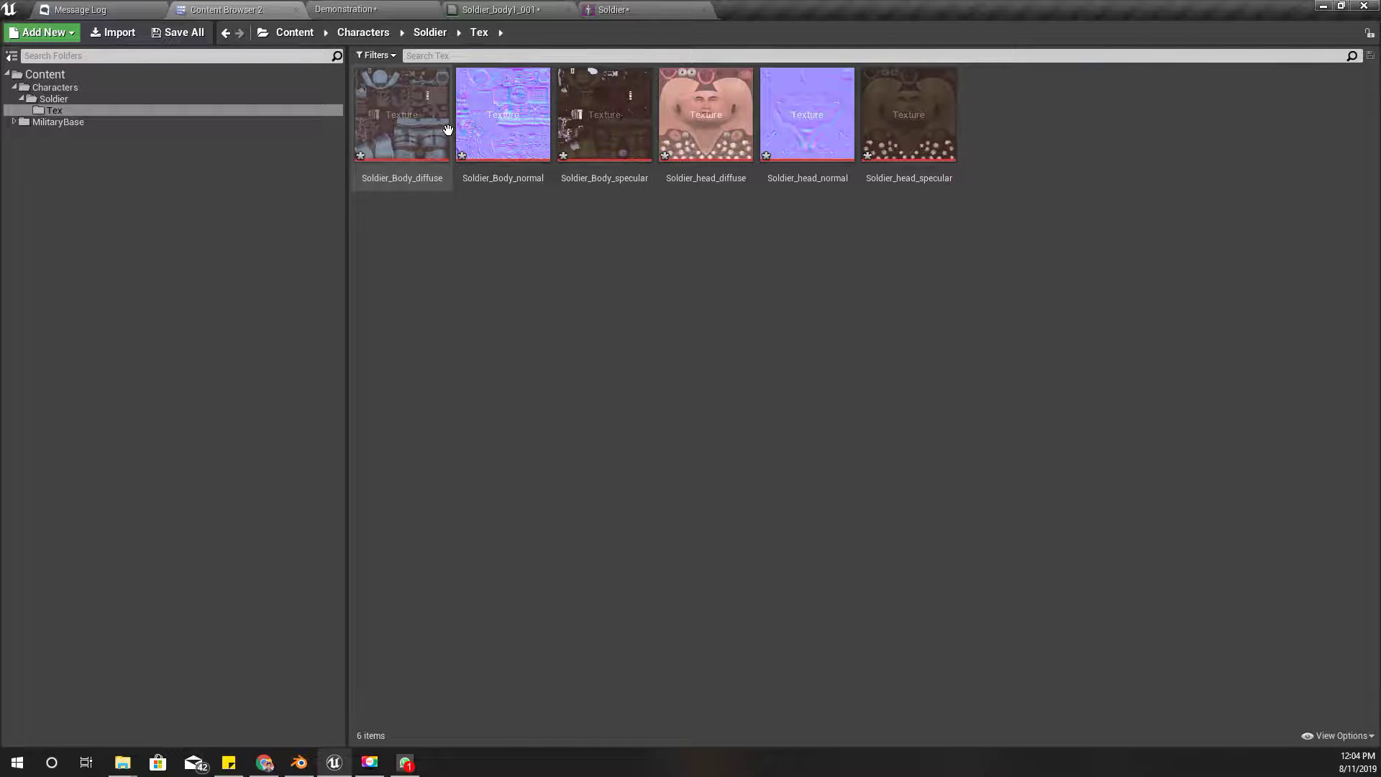
# - Add the body diffuse, specular and normal textures to the graph, wired to Base Color, Specular and Normal
pyautogui.click(448, 129)
pyautogui.keyDown('shift'); pyautogui.click(504, 122); pyautogui.keyUp('shift')
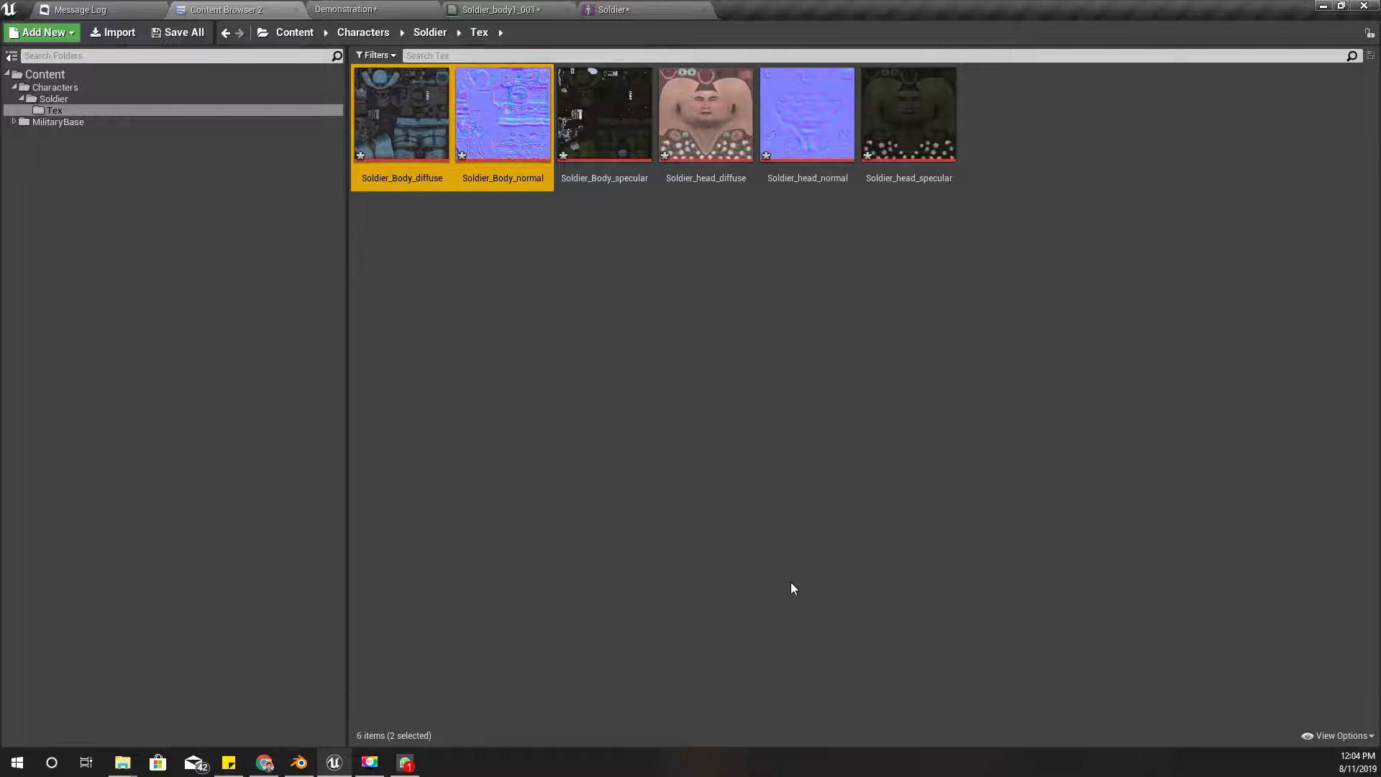
pyautogui.keyDown('shift'); pyautogui.click(612, 143); pyautogui.keyUp('shift')
pyautogui.moveTo(530, 155); pyautogui.dragTo(473, 6)
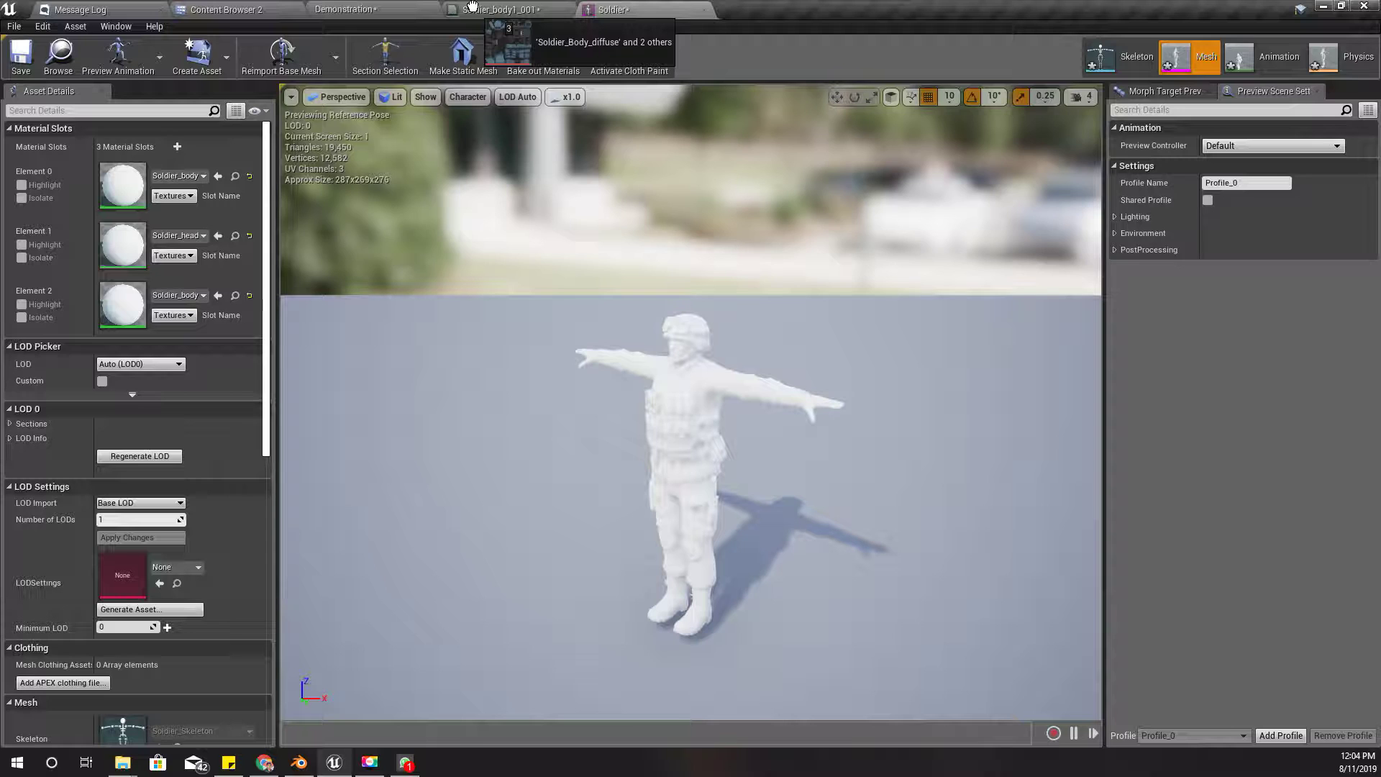
pyautogui.moveTo(473, 7); pyautogui.dragTo(392, 333)
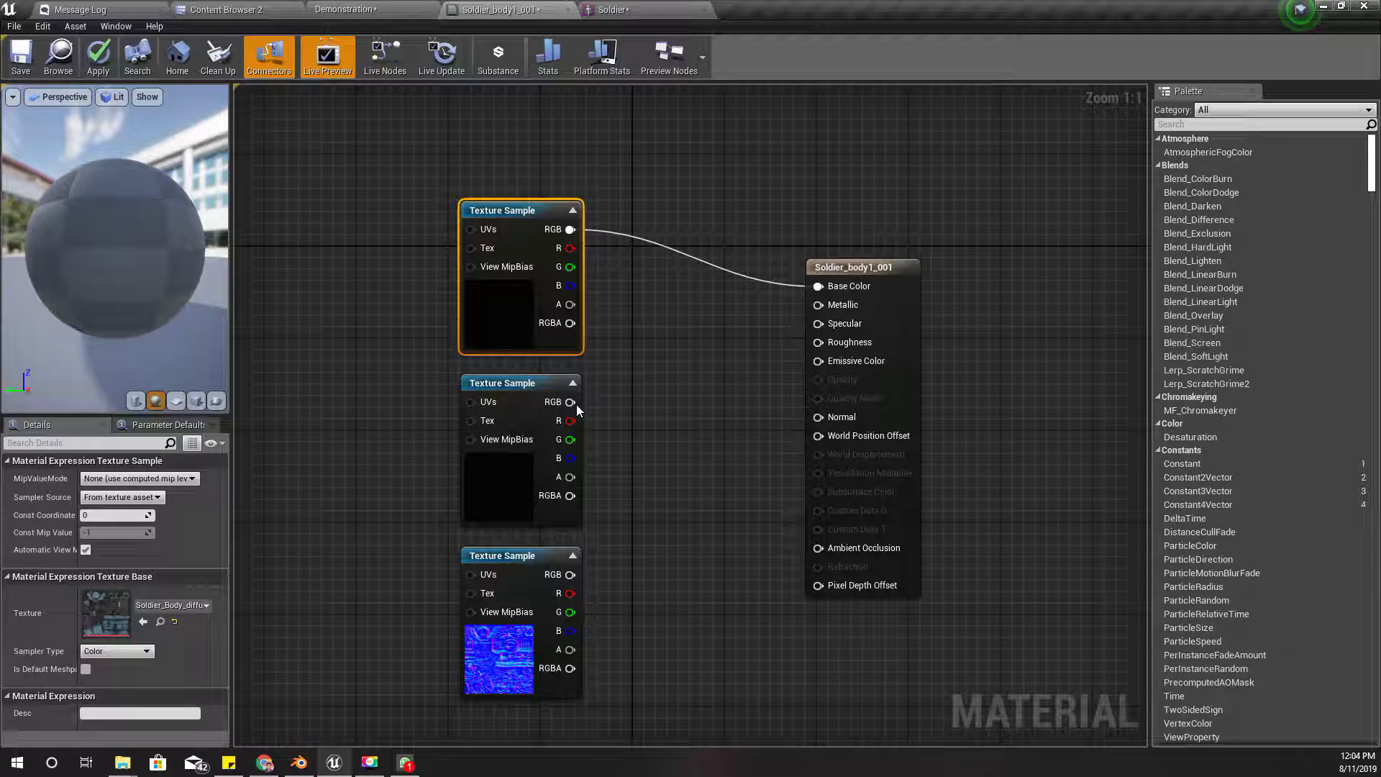
pyautogui.moveTo(576, 405); pyautogui.dragTo(745, 341)
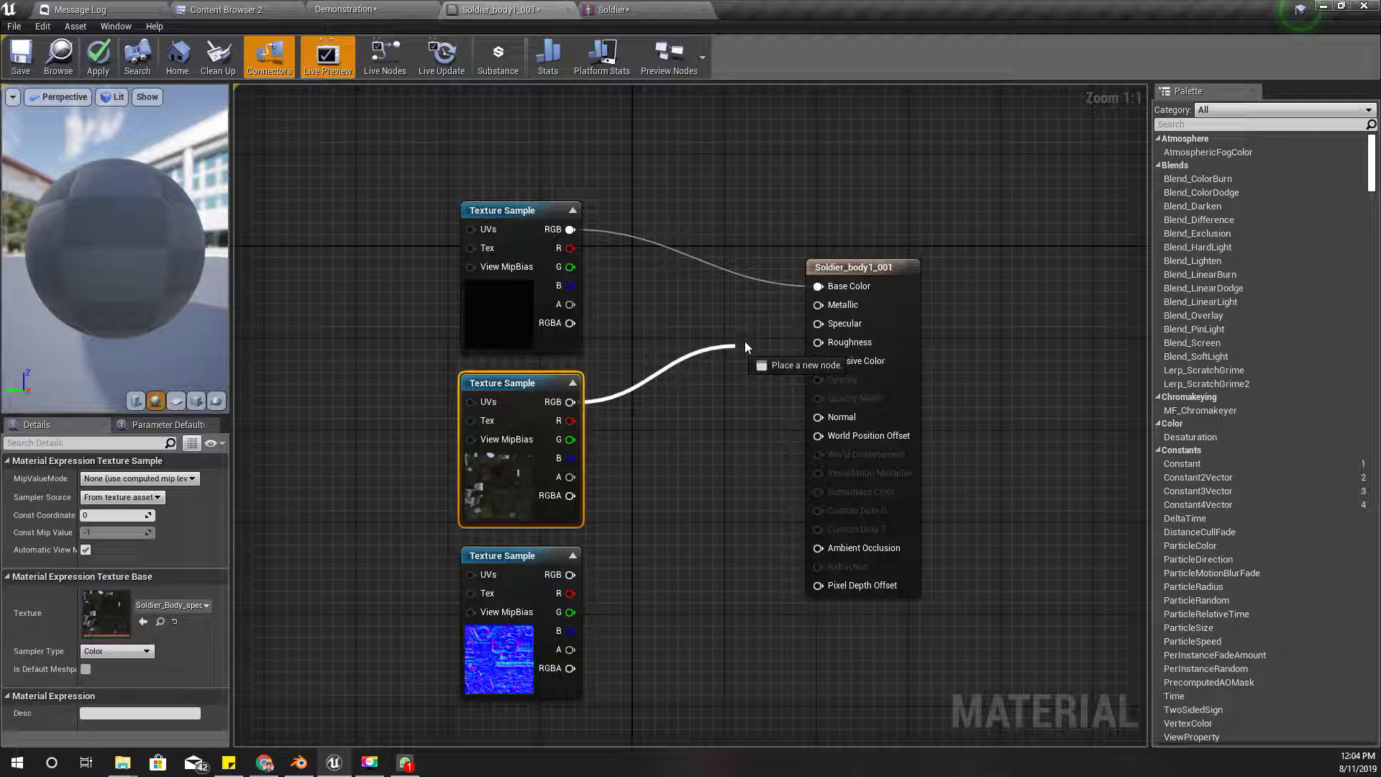
pyautogui.moveTo(744, 340); pyautogui.dragTo(745, 341)
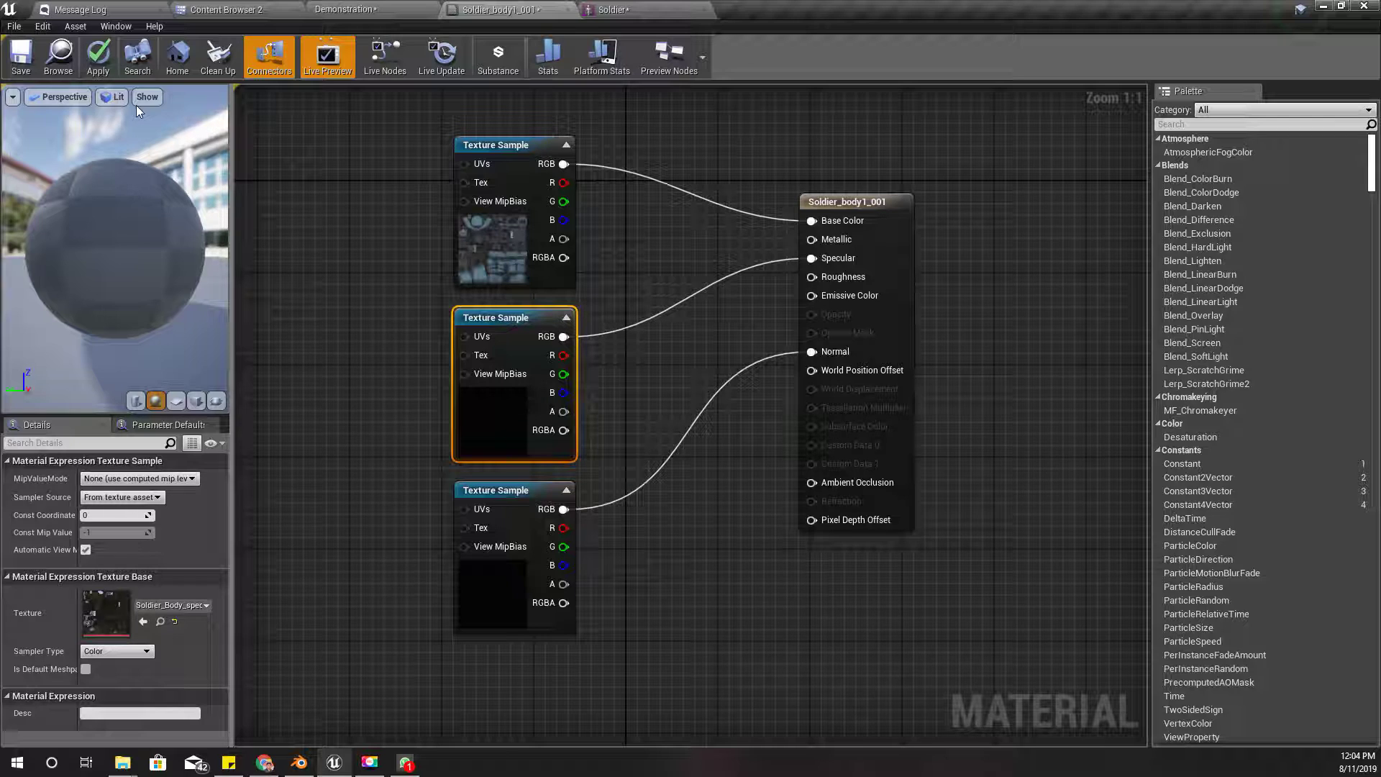
pyautogui.moveTo(439, 647); pyautogui.dragTo(560, 203)
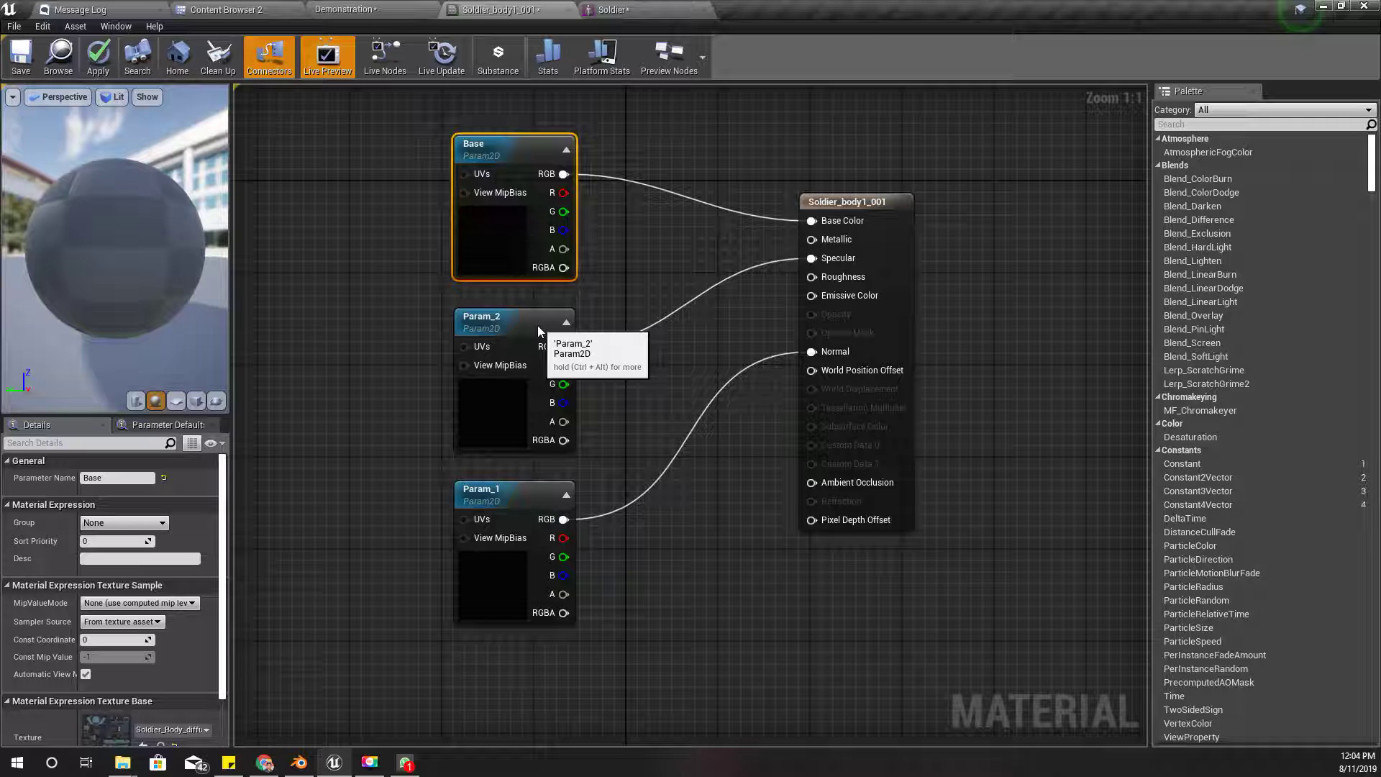
# - Rename Param_1 to Normal, apply the material changes, and save all with Ctrl+Shift+S
pyautogui.click(125, 478)
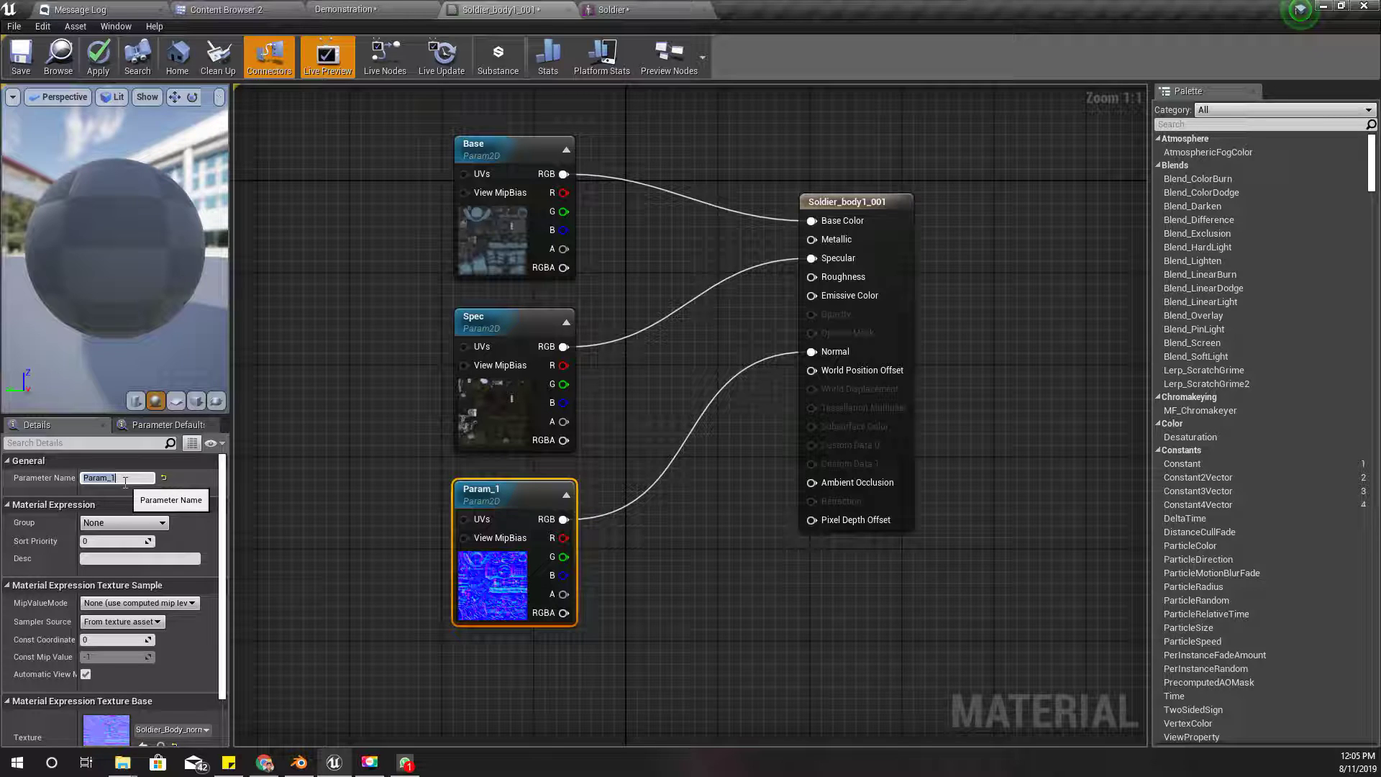
pyautogui.write('Normal')
pyautogui.press('Return')
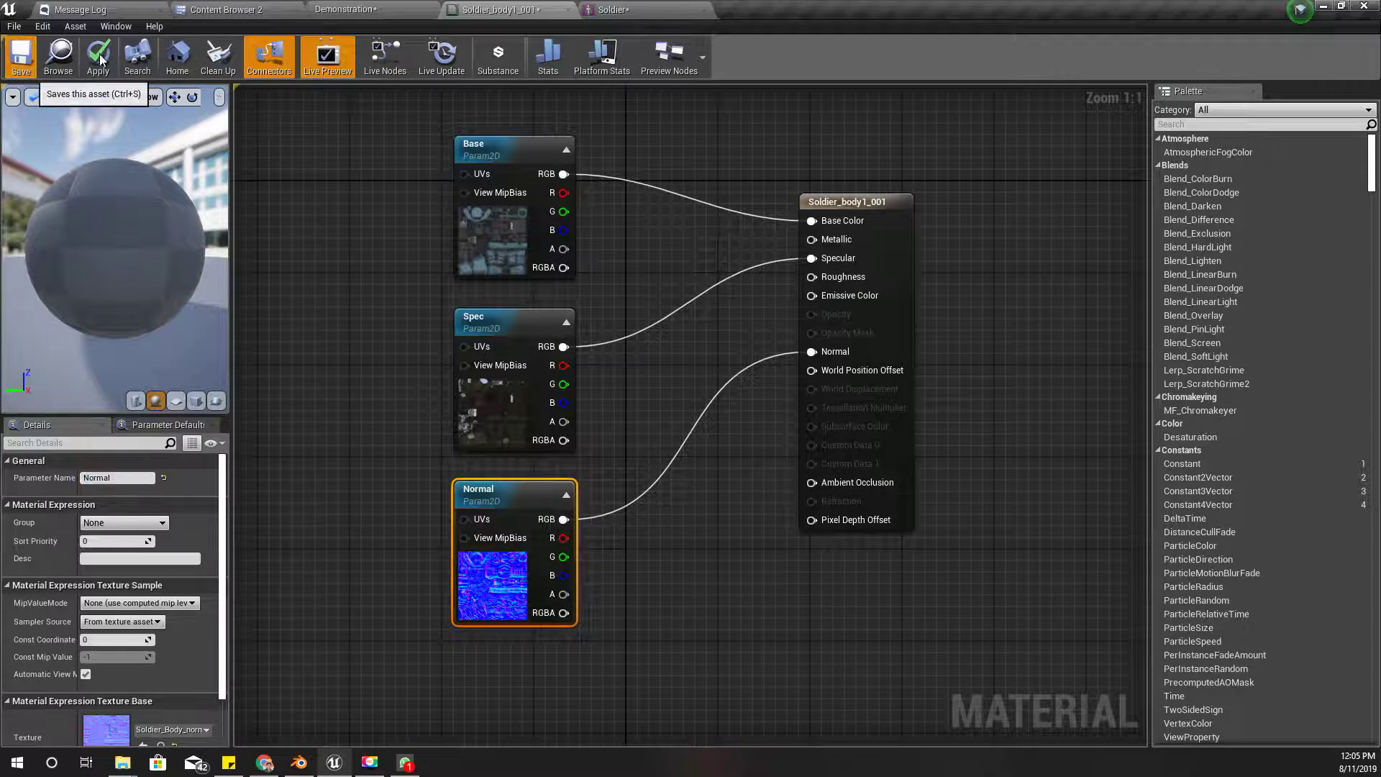
pyautogui.click(99, 58)
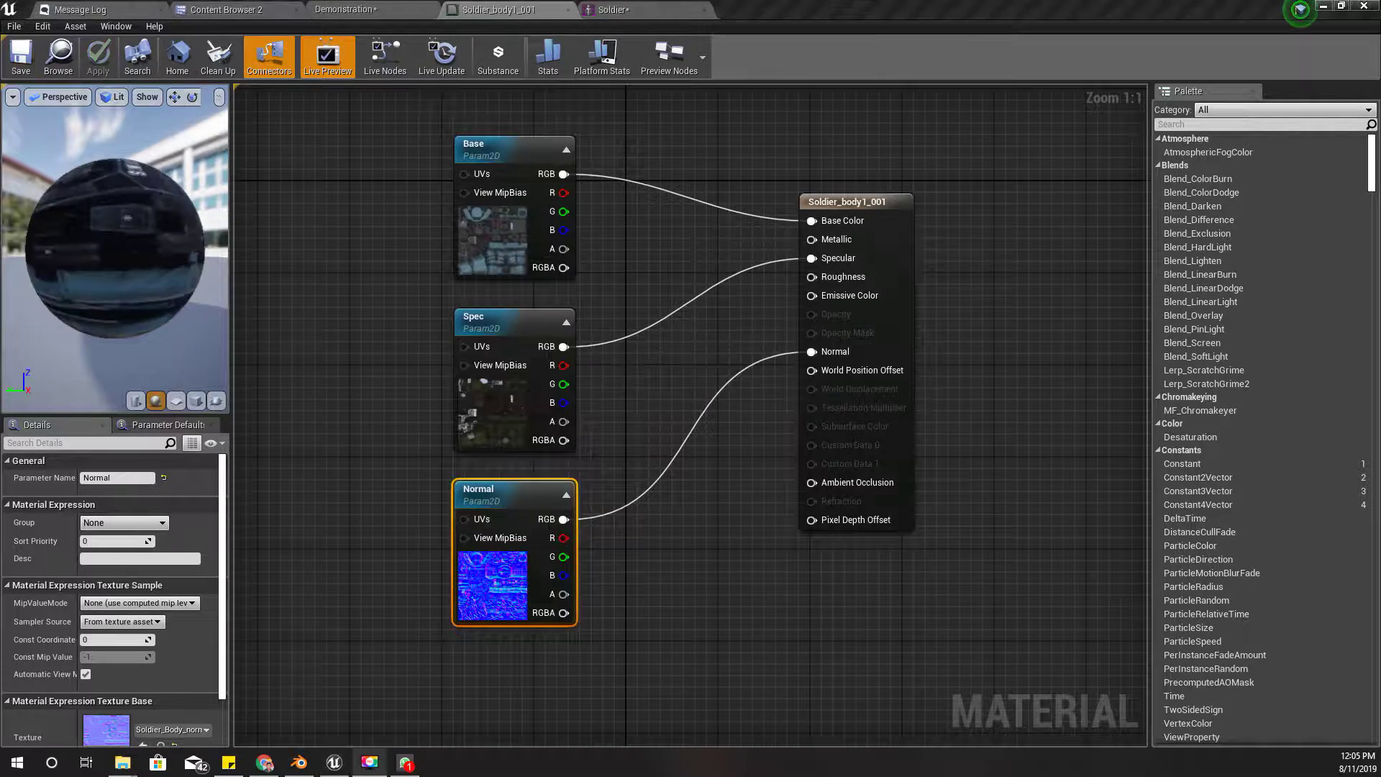
pyautogui.click(396, 288)
pyautogui.hotkey('ctrl', 'shift', 's')
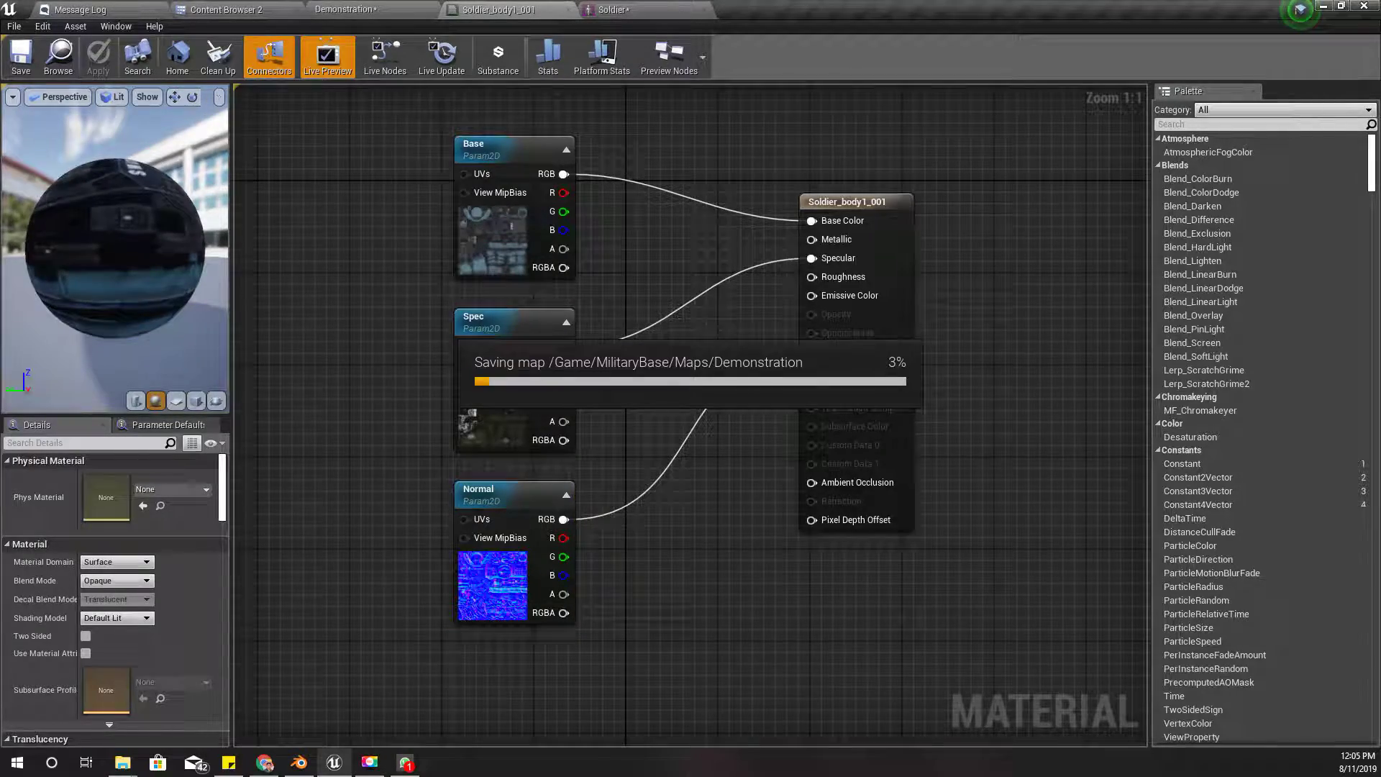
# - Assign Soldier_body1_001 to the Soldier mesh's Element 0 slot and frame the soldier
pyautogui.click(338, 10)
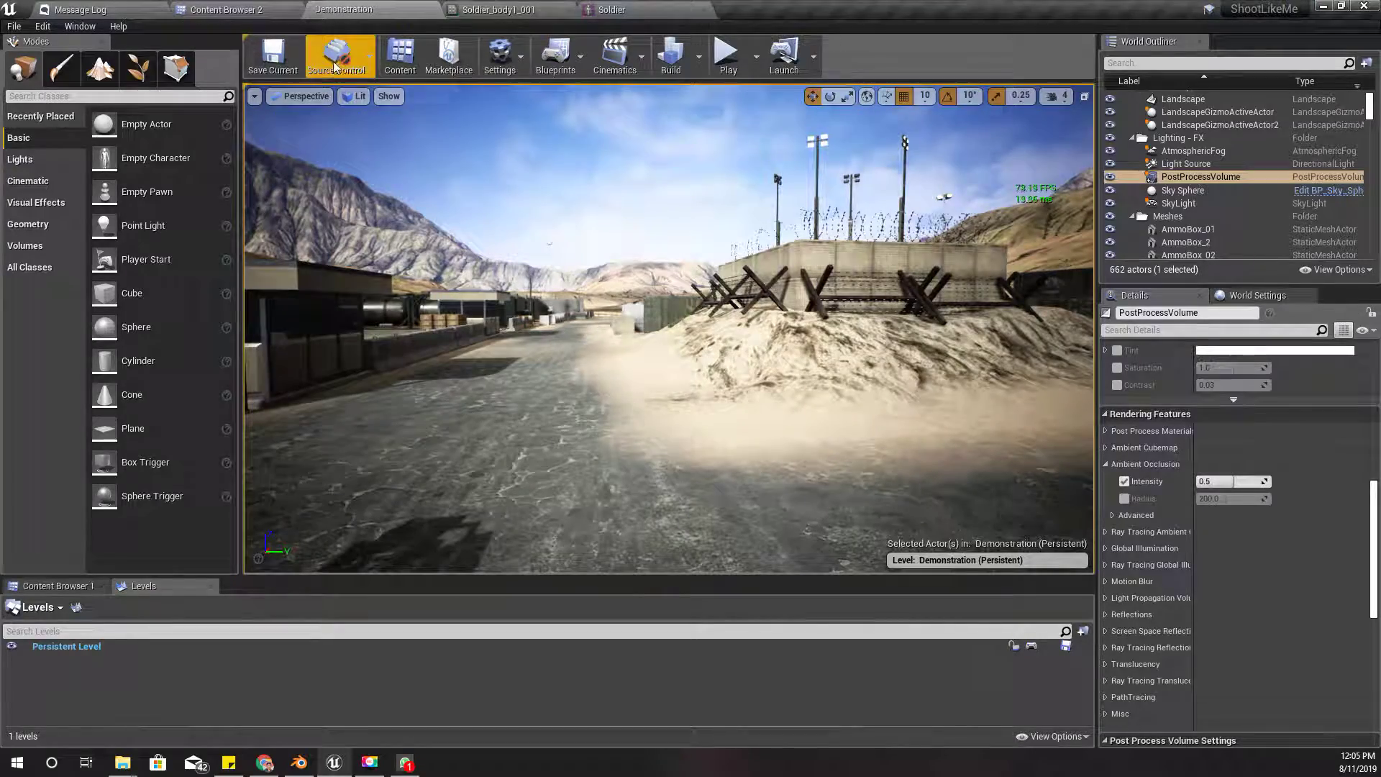
pyautogui.click(618, 9)
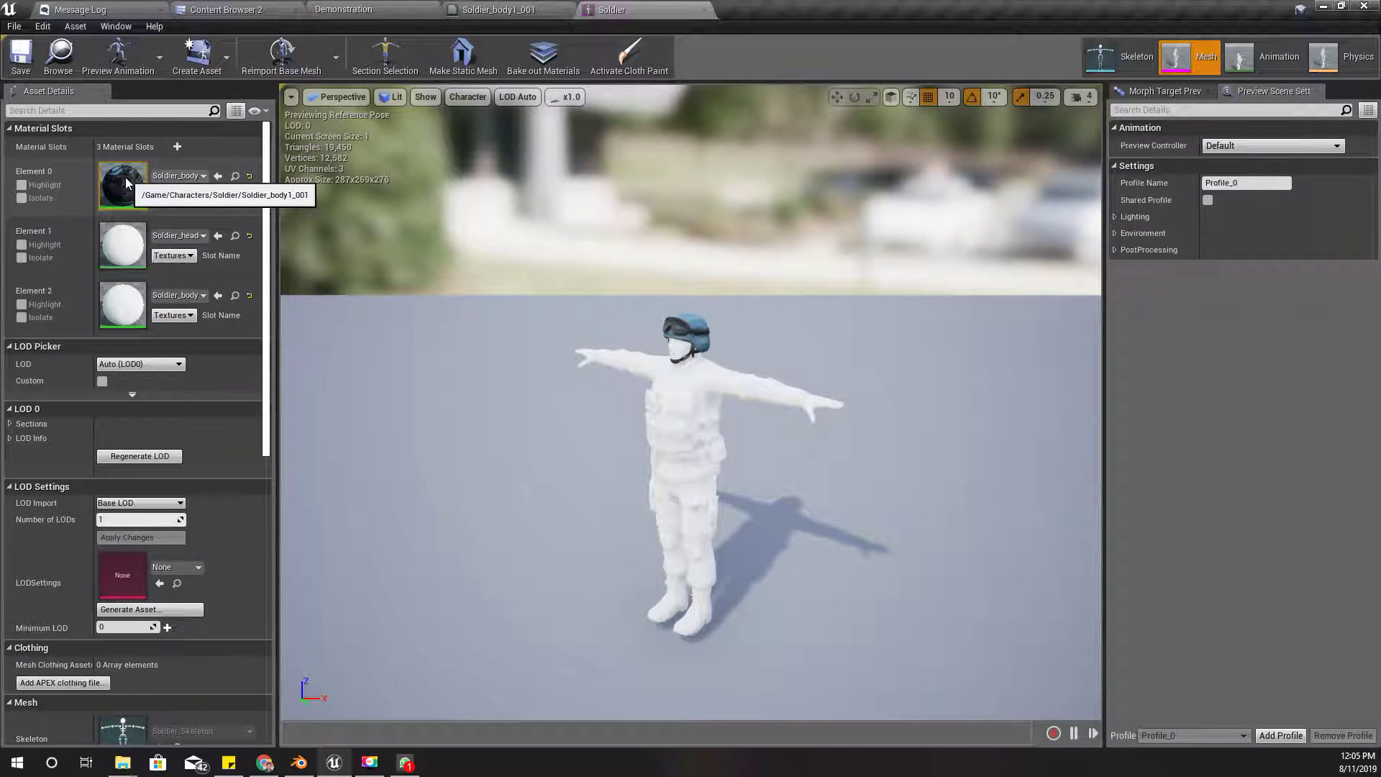
pyautogui.click(223, 9)
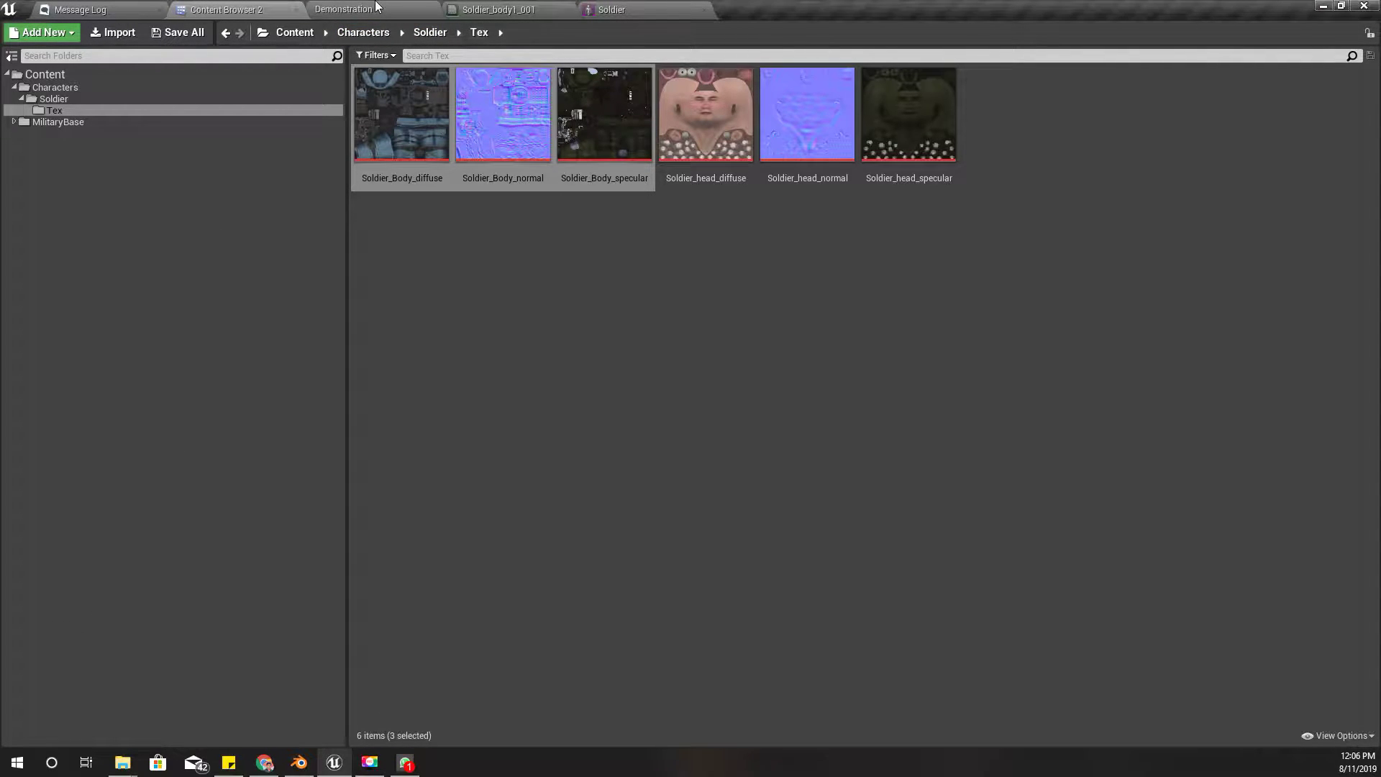
pyautogui.click(96, 99)
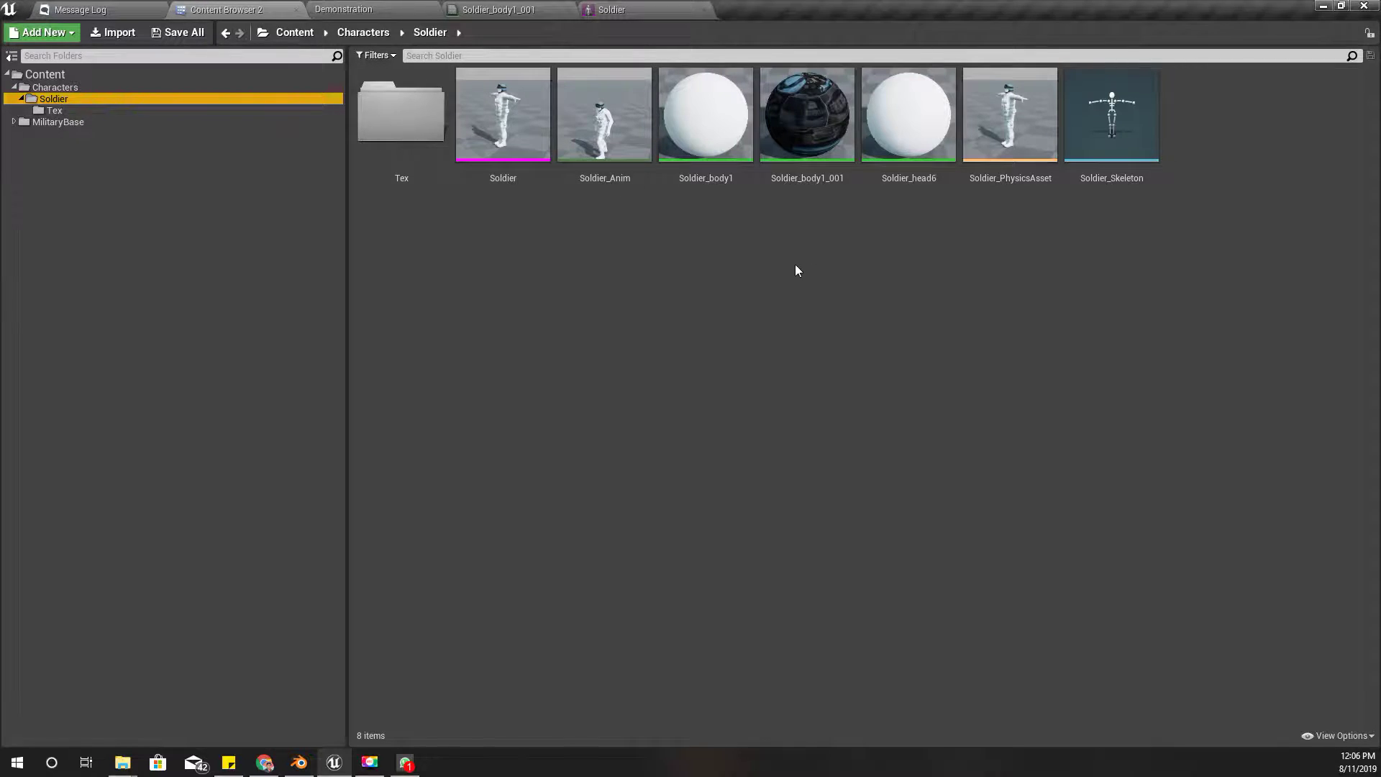
pyautogui.moveTo(805, 117); pyautogui.dragTo(120, 308)
pyautogui.press('f')
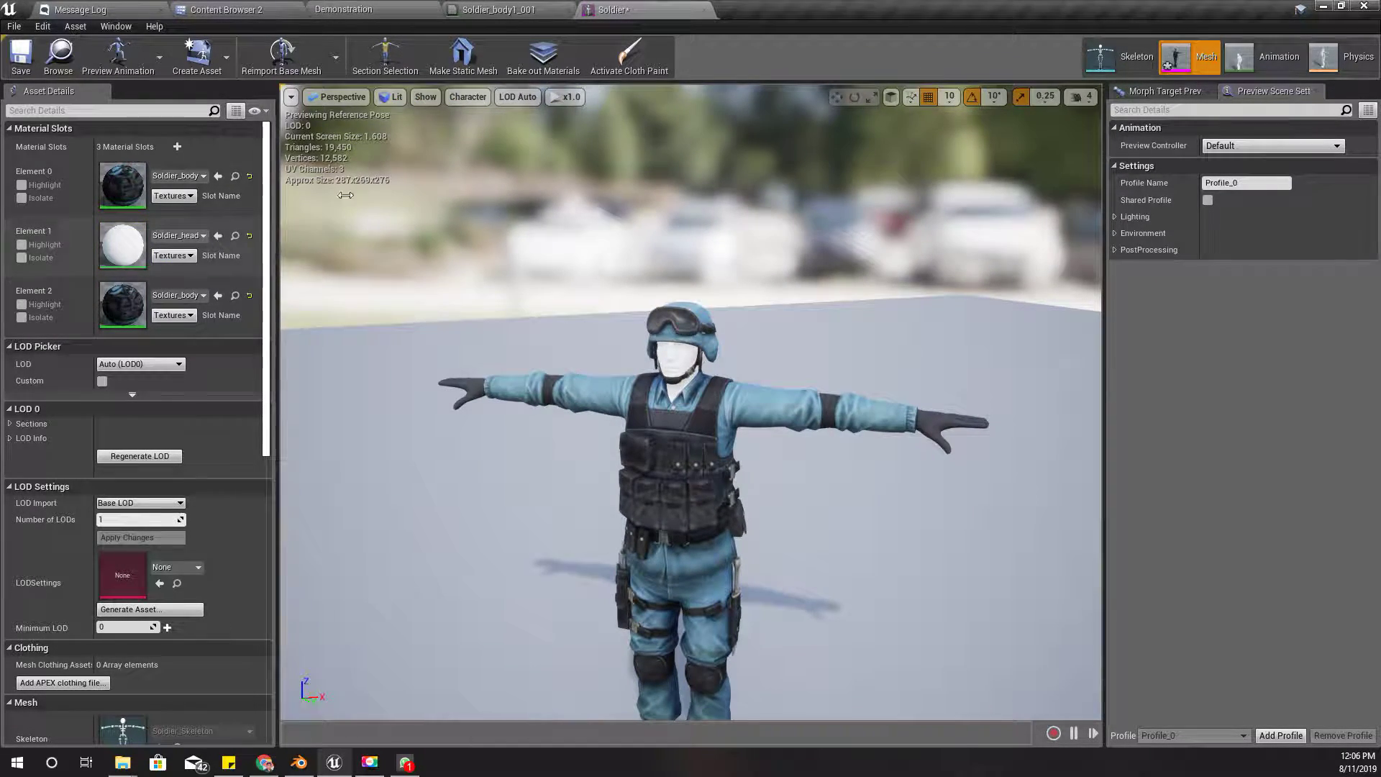
# - Inspect the head diffuse, body specular and normal textures in Tex, then select Soldier_body1_001
pyautogui.click(499, 10)
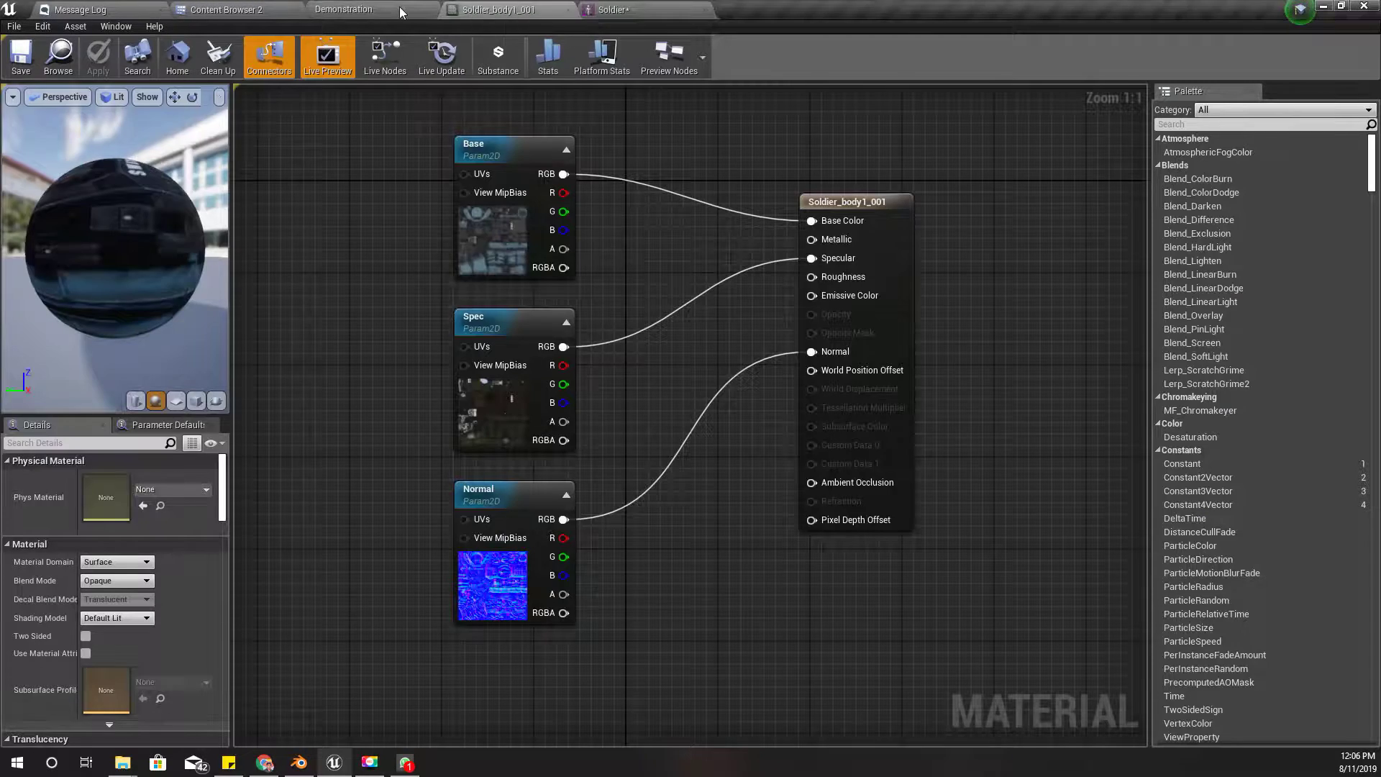
pyautogui.click(384, 10)
pyautogui.click(231, 9)
pyautogui.doubleClick(427, 148)
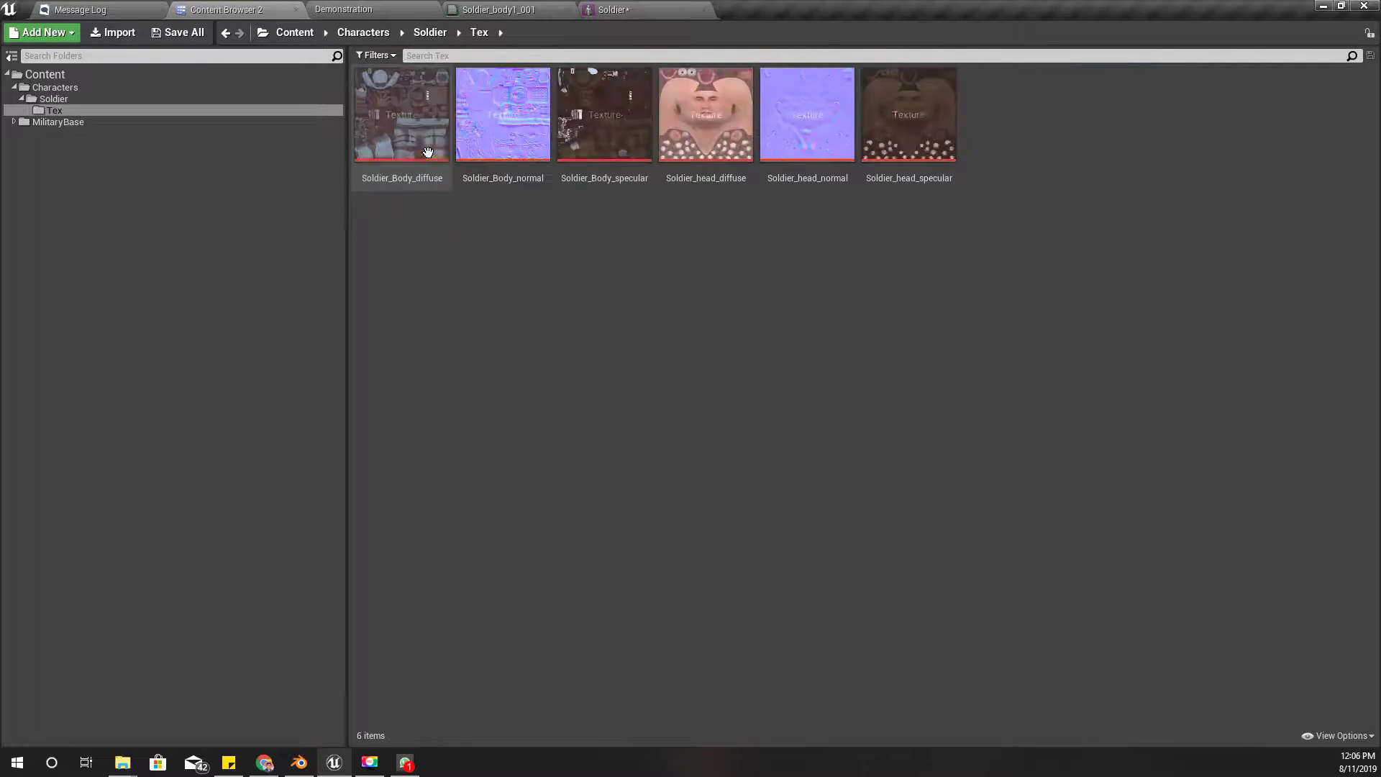
pyautogui.click(709, 173)
pyautogui.click(604, 176)
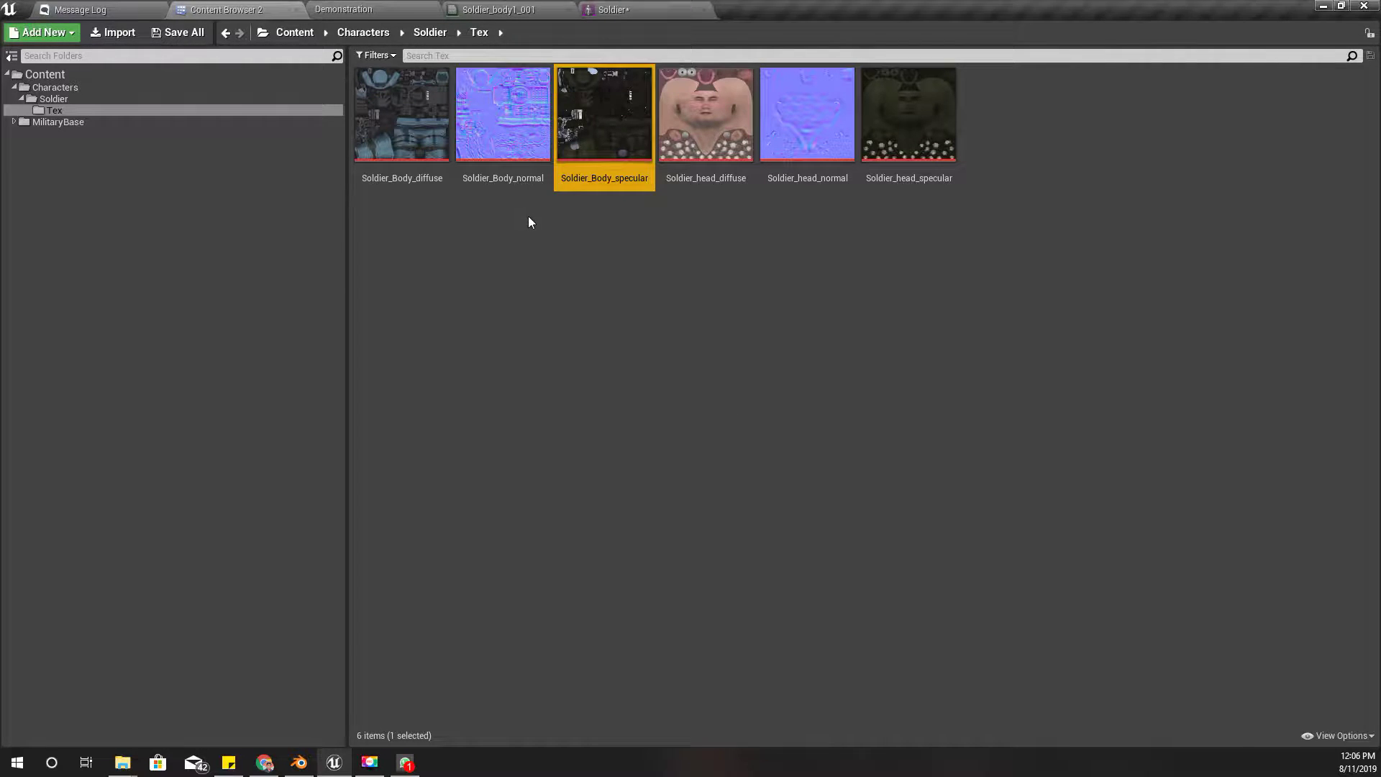
pyautogui.click(503, 175)
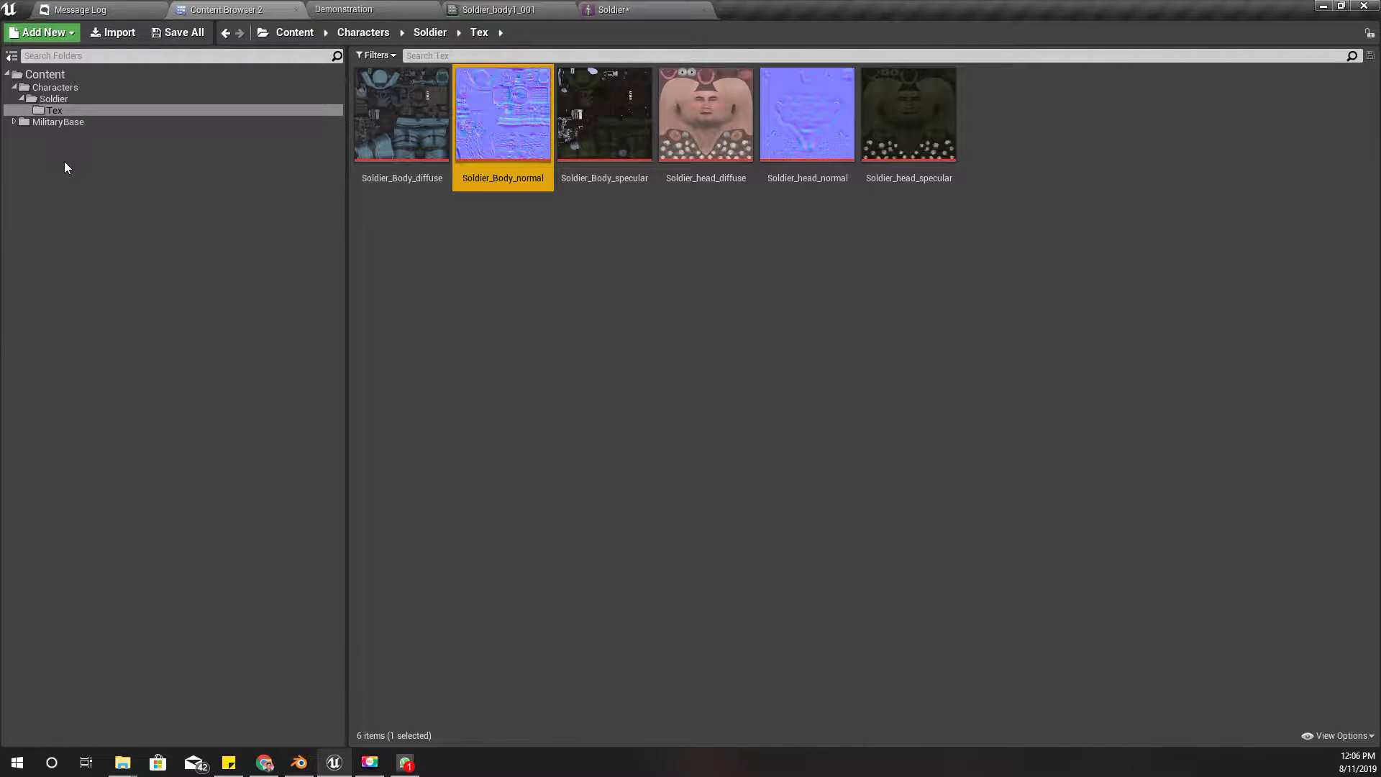
pyautogui.click(52, 98)
pyautogui.click(802, 144)
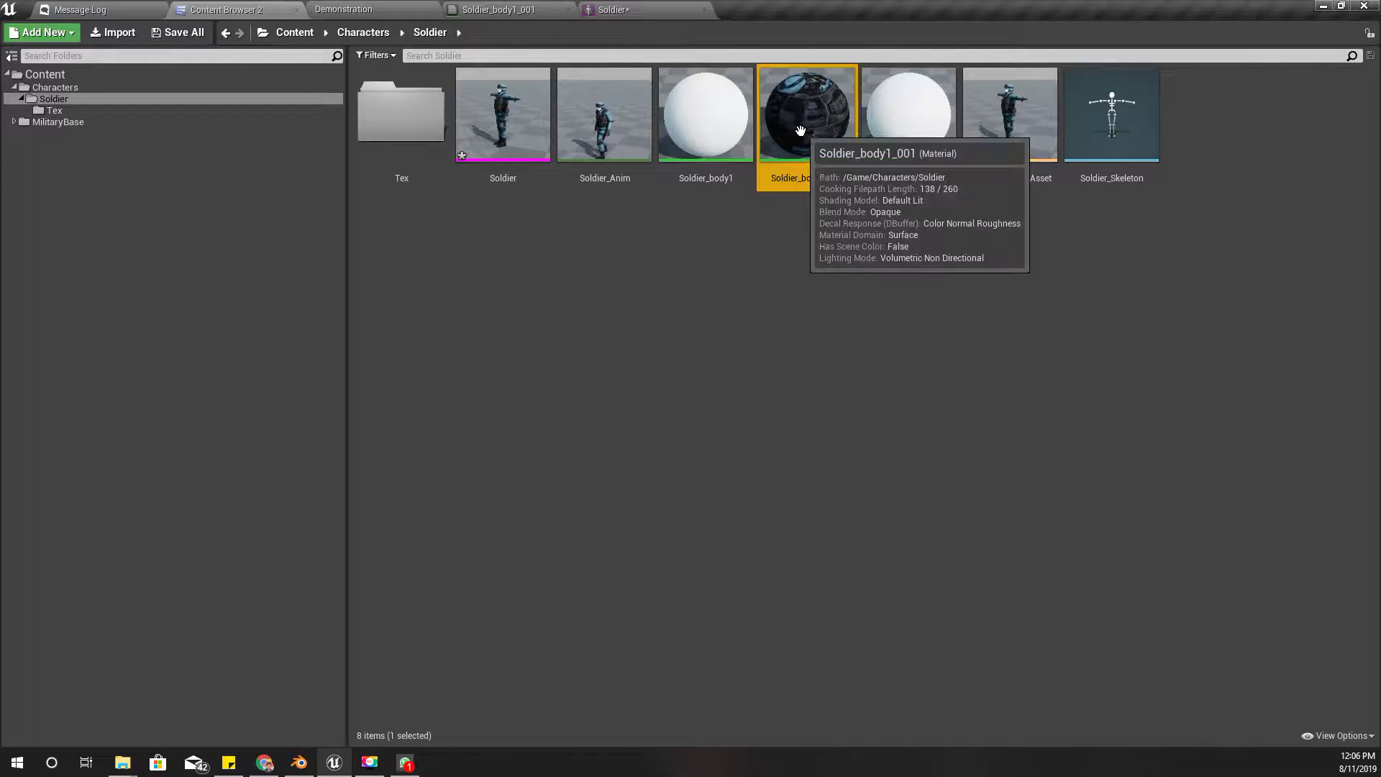
# - Rename the body material to Soldier_Body
pyautogui.press('F2')
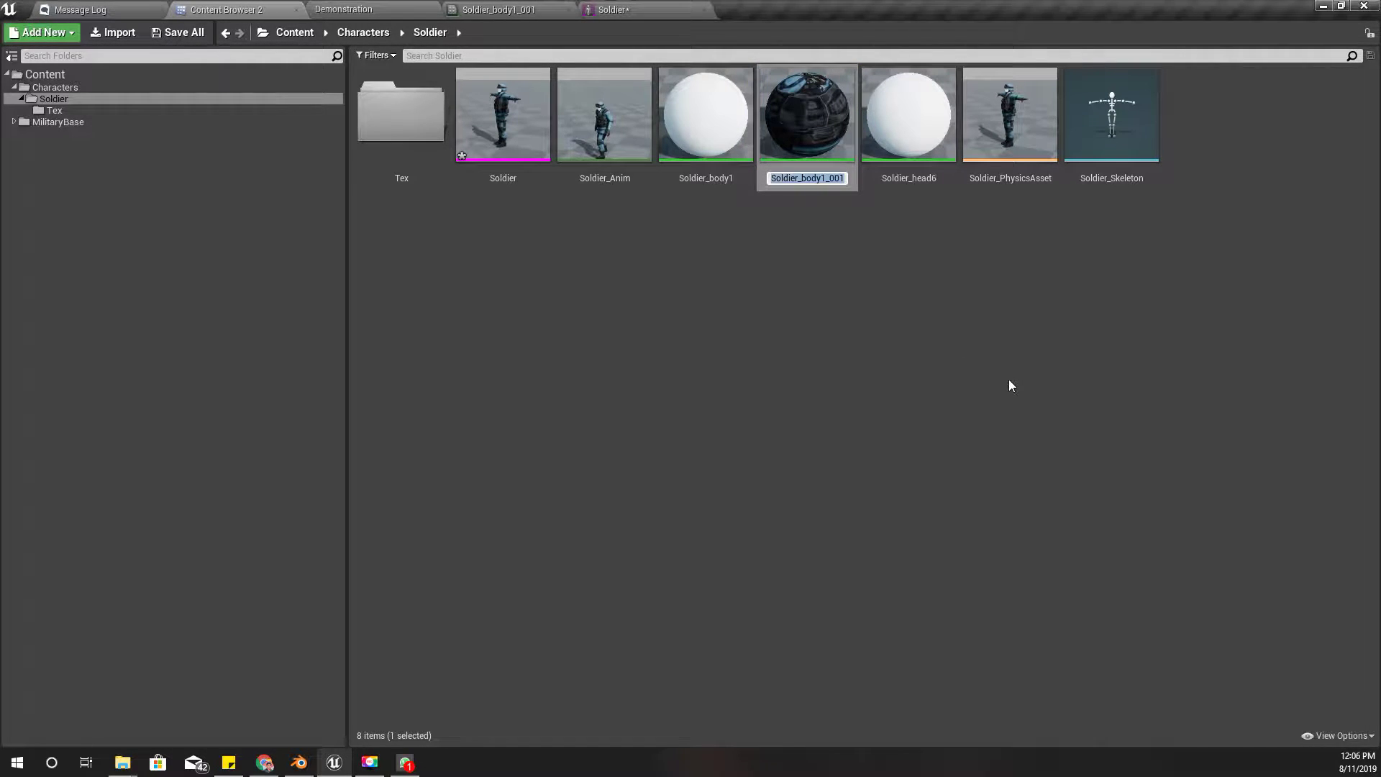
pyautogui.write('Soldier_Body')
pyautogui.press('Return')
# - Create a material instance of Soldier_Body named MI_Soldier_Head and open it
pyautogui.rightClick(715, 109)
pyautogui.click(758, 126)
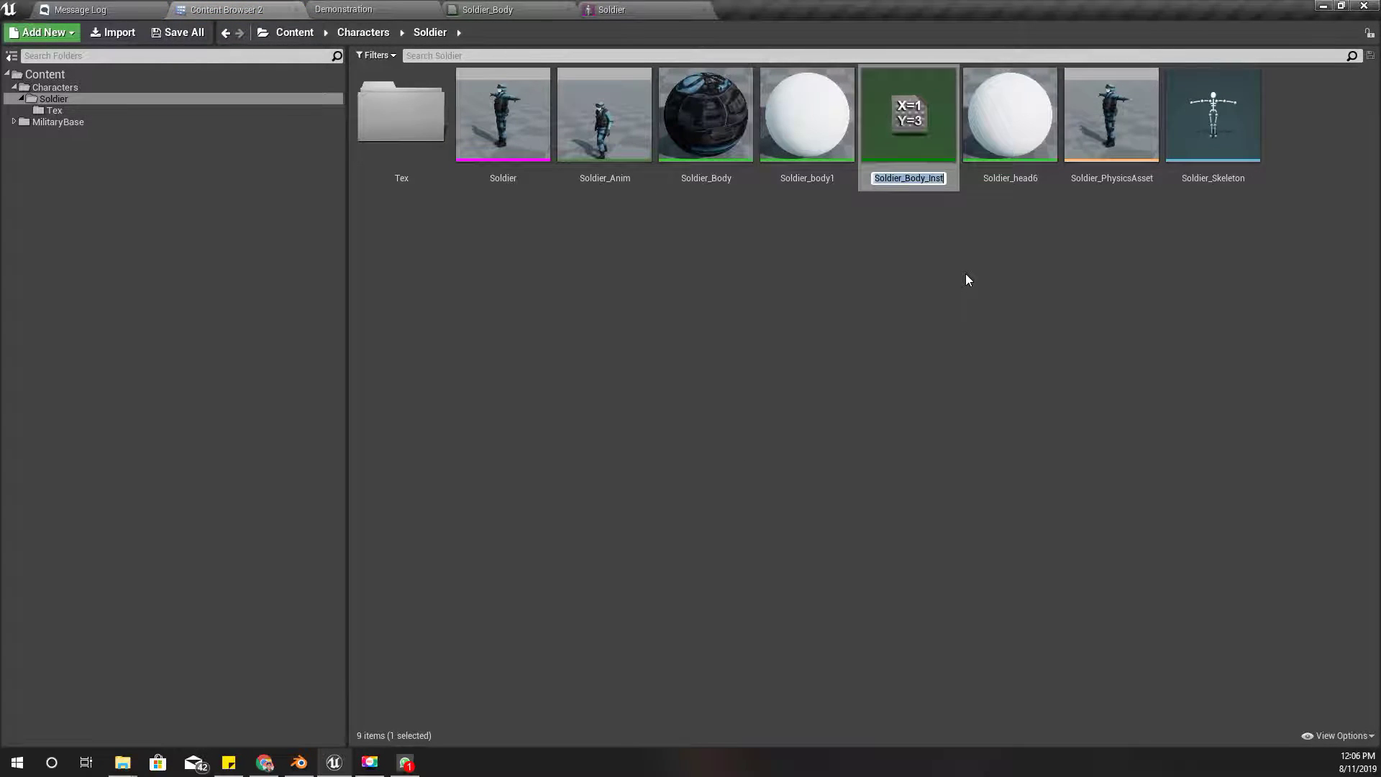
pyautogui.press('End')
pyautogui.press('BackSpace')
pyautogui.write('t')
pyautogui.hotkey('shift', 'Left')
pyautogui.hotkey('shift', 'Left')
pyautogui.hotkey('shift', 'Left')
pyautogui.hotkey('shift', 'Left')
pyautogui.hotkey('shift', 'Left')
pyautogui.hotkey('shift', 'Left')
pyautogui.hotkey('shift', 'Left')
pyautogui.hotkey('shift', 'Left')
pyautogui.hotkey('shift', 'Left')
pyautogui.hotkey('shift', 'Left')
pyautogui.hotkey('shift', 'Left')
pyautogui.hotkey('shift', 'Left')
pyautogui.hotkey('shift', 'Left')
pyautogui.hotkey('shift', 'Left')
pyautogui.hotkey('shift', 'Left')
pyautogui.hotkey('shift', 'Left')
pyautogui.hotkey('shift', 'Left')
pyautogui.write('M')
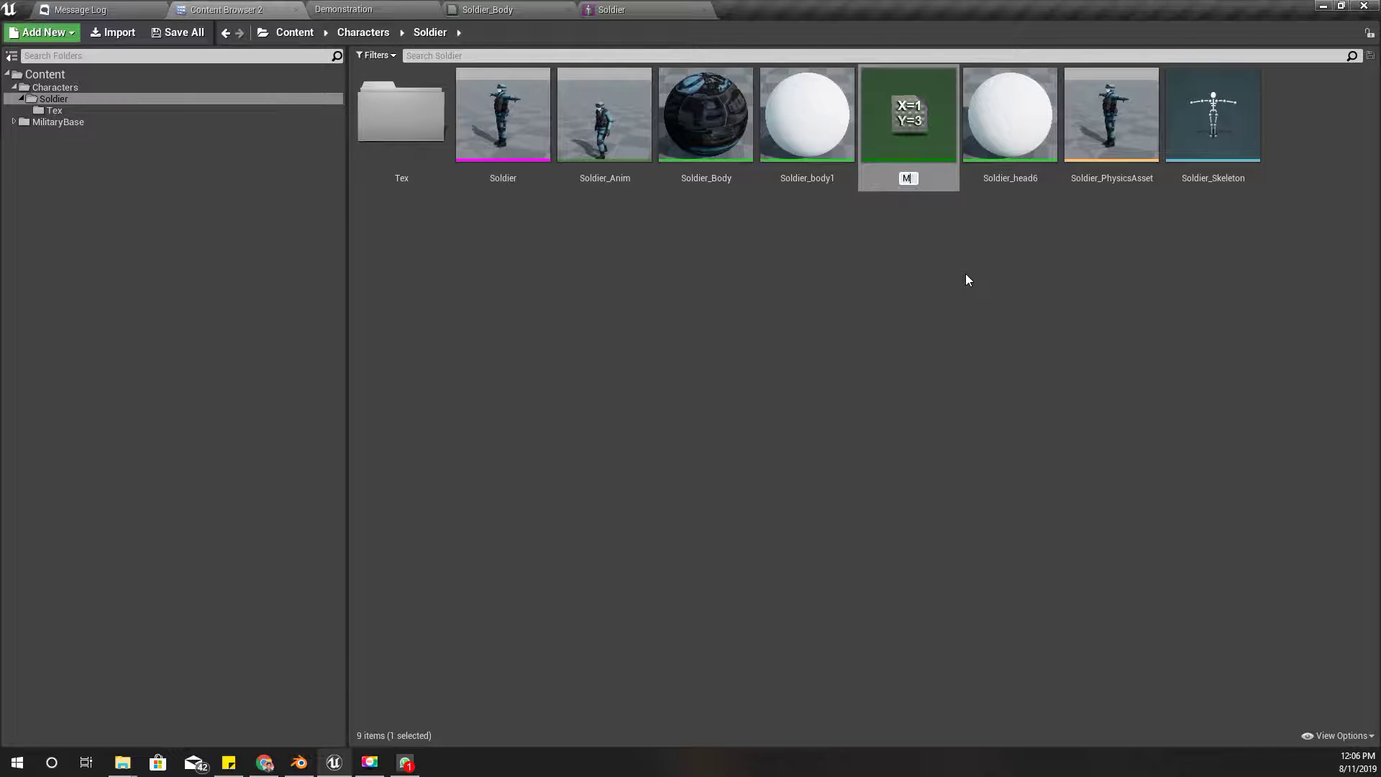
pyautogui.write('I_Soldier_Head')
pyautogui.press('Return')
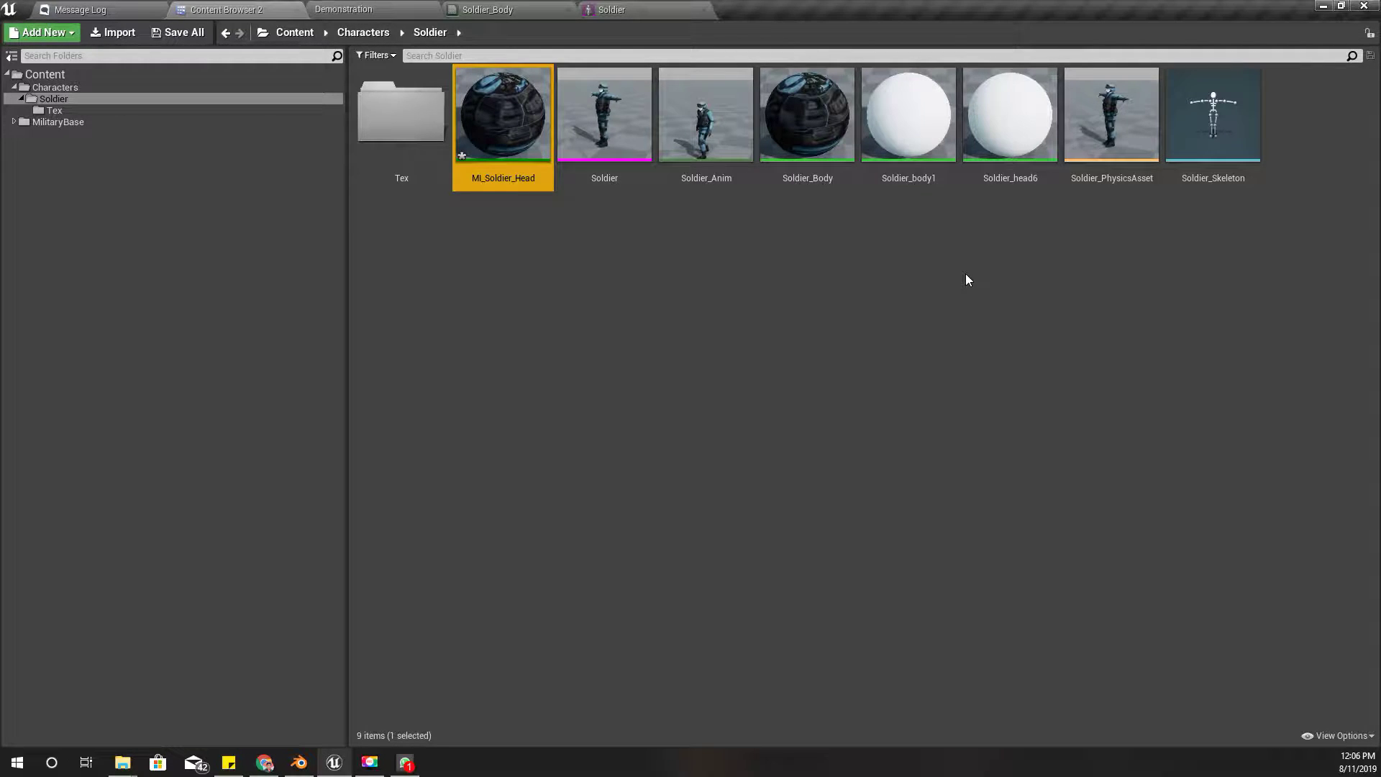
pyautogui.press('Return')
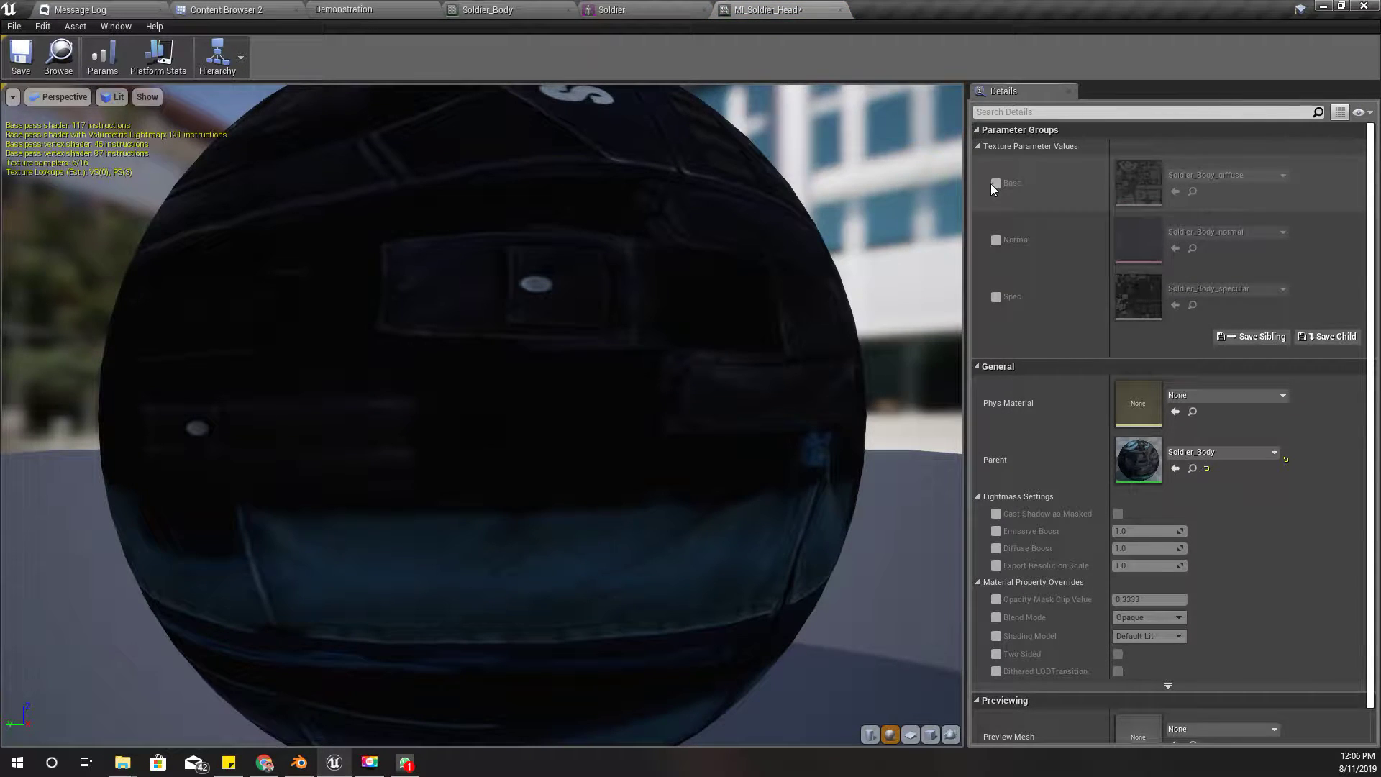
# - Enable the Base, Normal and Spec texture overrides on MI_Soldier_Head
pyautogui.click(996, 183)
pyautogui.click(995, 239)
pyautogui.click(995, 297)
pyautogui.click(1222, 174)
pyautogui.click(1222, 175)
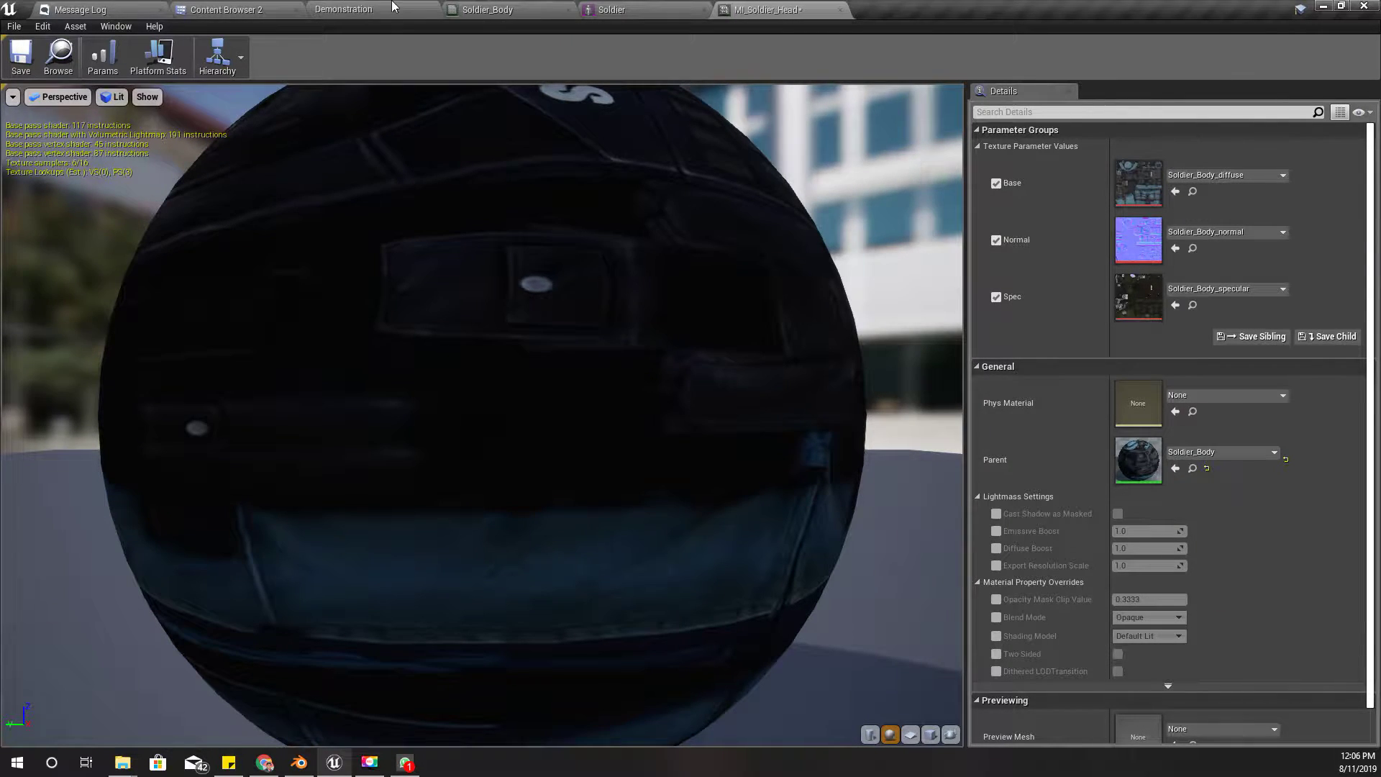
# - Set Soldier_head_diffuse as Base and Soldier_head_normal as Normal texture
pyautogui.click(243, 9)
pyautogui.click(50, 110)
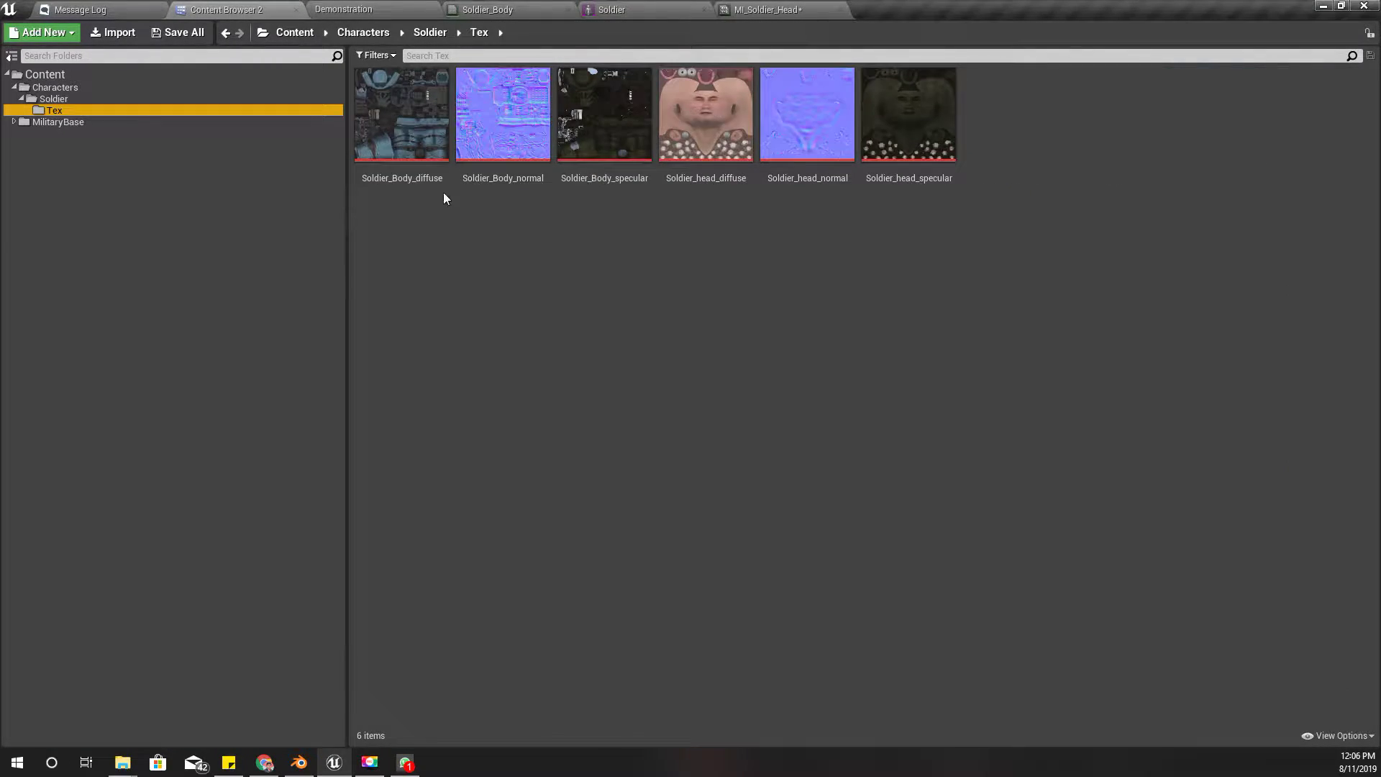
pyautogui.moveTo(705, 136); pyautogui.dragTo(1137, 180)
pyautogui.click(237, 10)
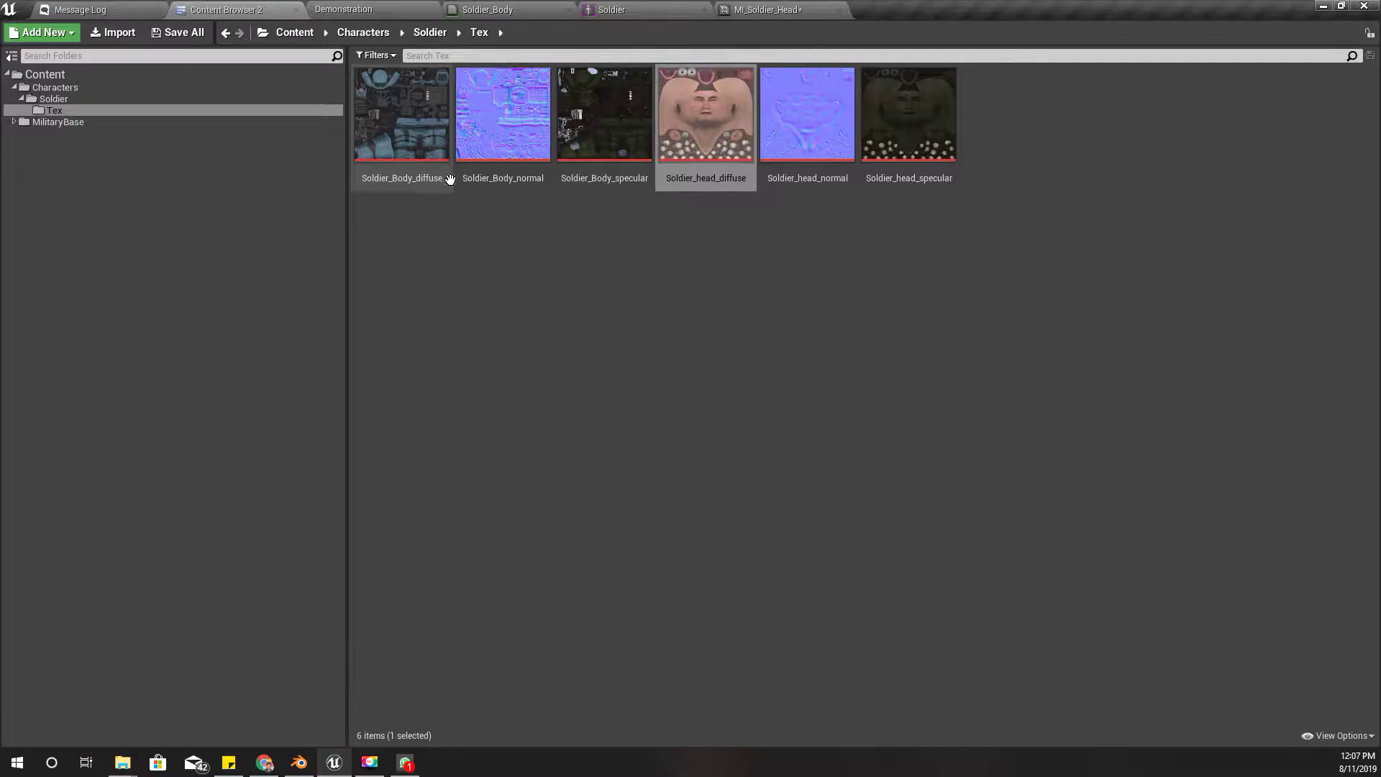
pyautogui.moveTo(807, 123); pyautogui.dragTo(1165, 241)
pyautogui.moveTo(432, 398); pyautogui.dragTo(341, 305)
pyautogui.scroll(-3, 440, 392)
pyautogui.scroll(-2, 442, 411)
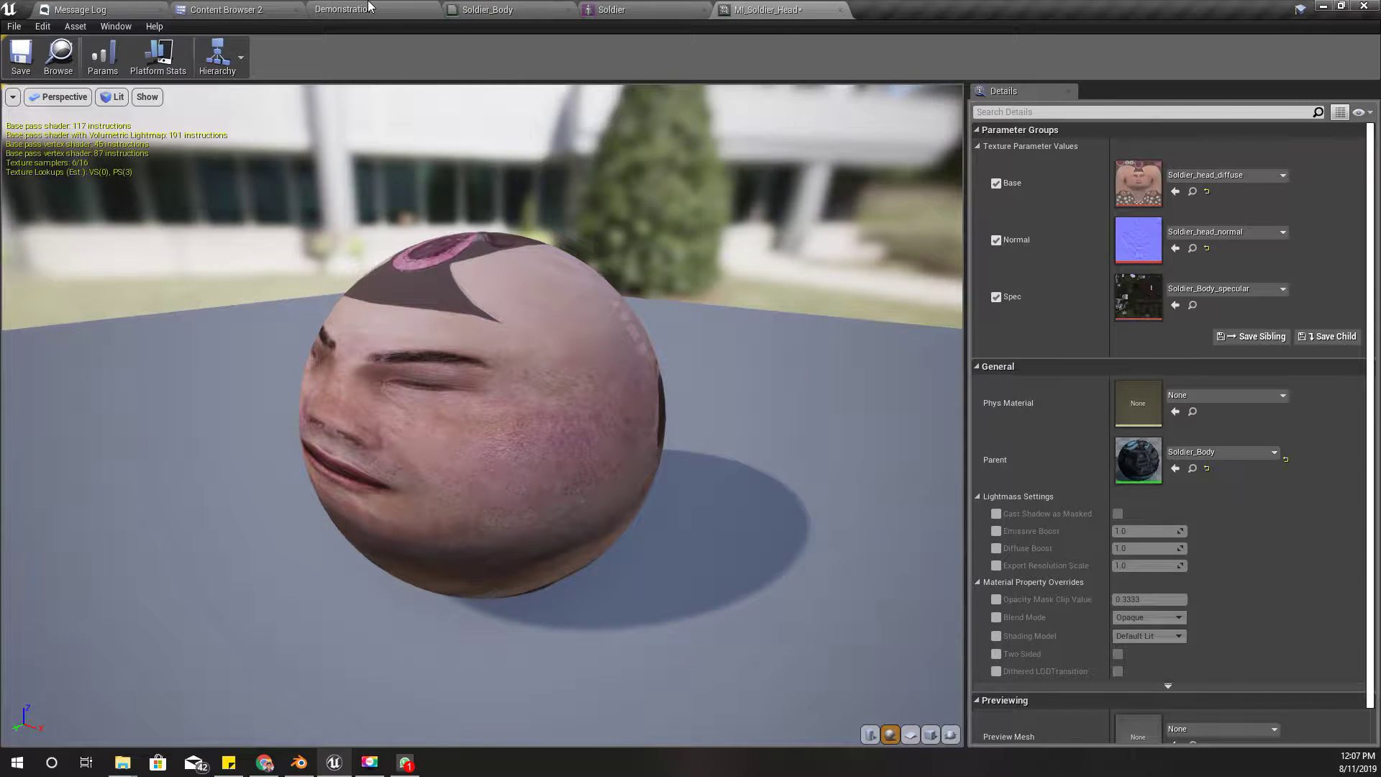
# - Set Soldier_head_specular as the Spec texture, check the face preview, and save the instance
pyautogui.click(226, 9)
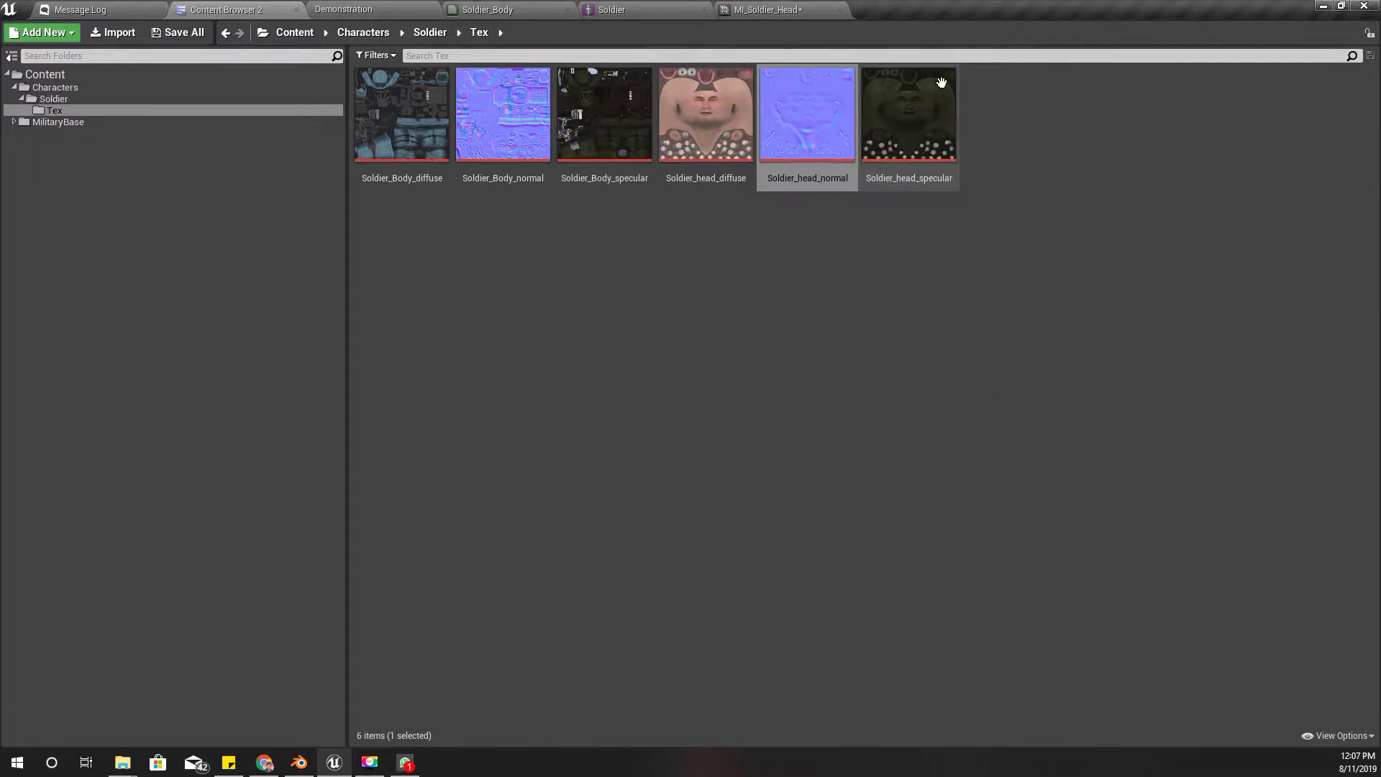
pyautogui.moveTo(908, 85); pyautogui.dragTo(1137, 297)
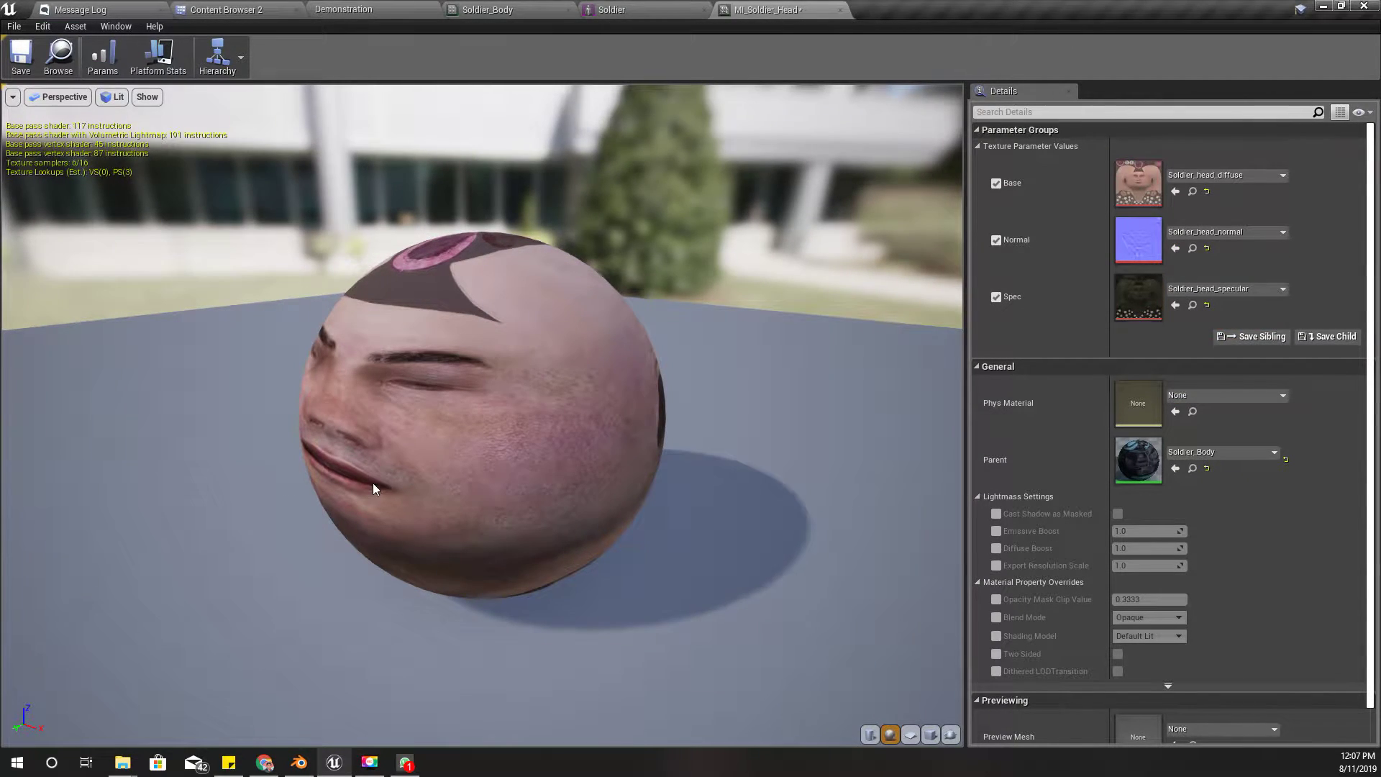
pyautogui.moveTo(381, 489); pyautogui.dragTo(427, 494)
pyautogui.scroll(5, 395, 487)
pyautogui.moveTo(581, 432); pyautogui.dragTo(557, 471)
pyautogui.scroll(-5, 541, 473)
pyautogui.click(21, 57)
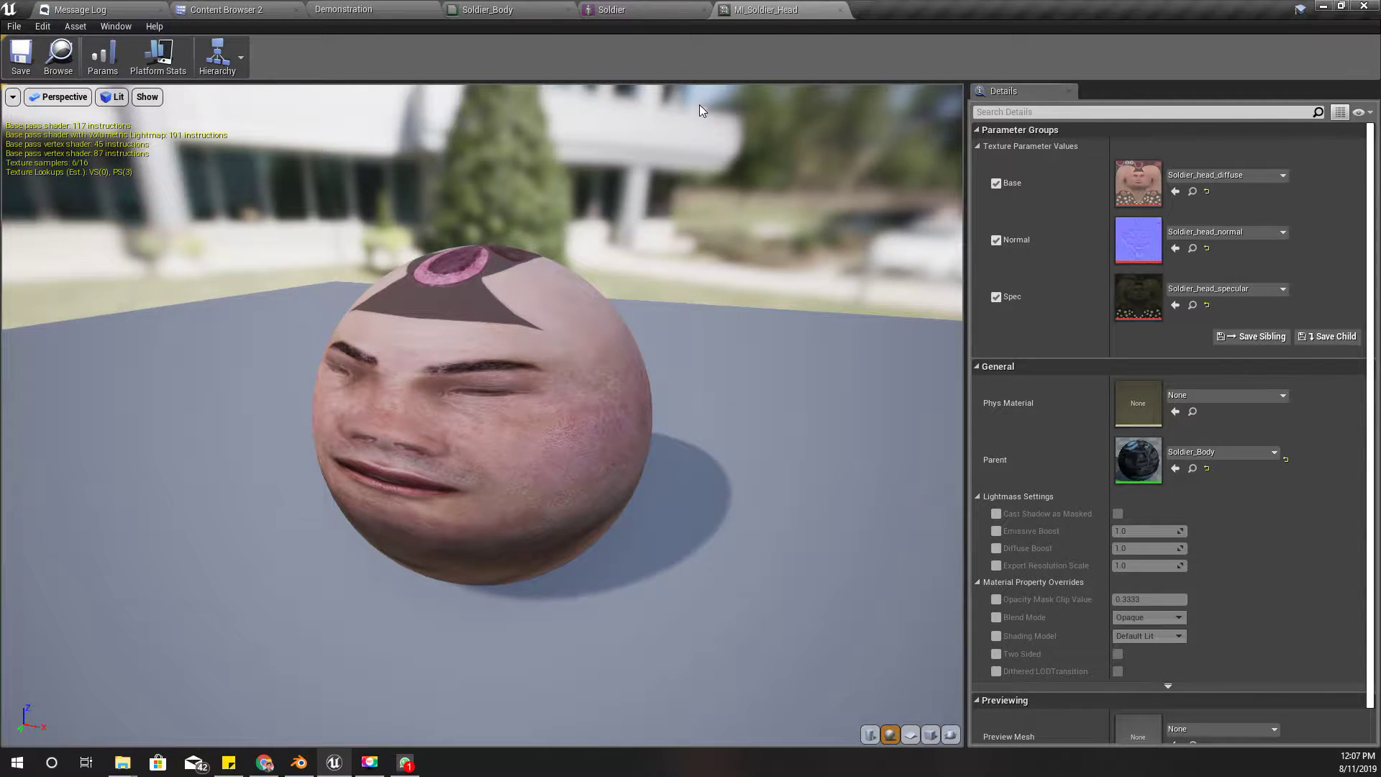
# - Drag MI_Soldier_Head onto the Soldier mesh and view the soldier up close
pyautogui.click(59, 56)
pyautogui.moveTo(507, 108); pyautogui.dragTo(125, 246)
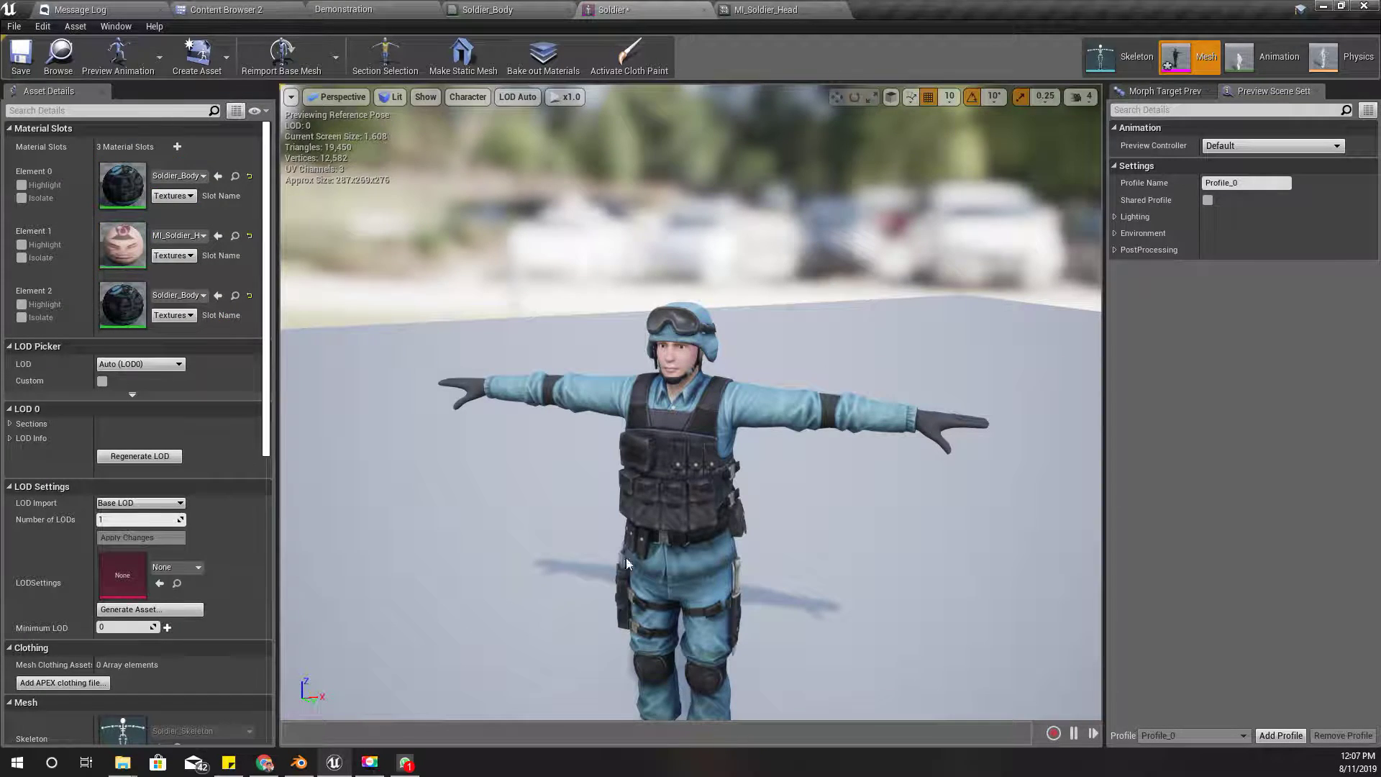
pyautogui.moveTo(544, 607)
pyautogui.mouseDown()
pyautogui.moveTo(525, 604)
pyautogui.moveTo(575, 561)
pyautogui.moveTo(566, 580)
pyautogui.moveTo(543, 581)
pyautogui.mouseUp()
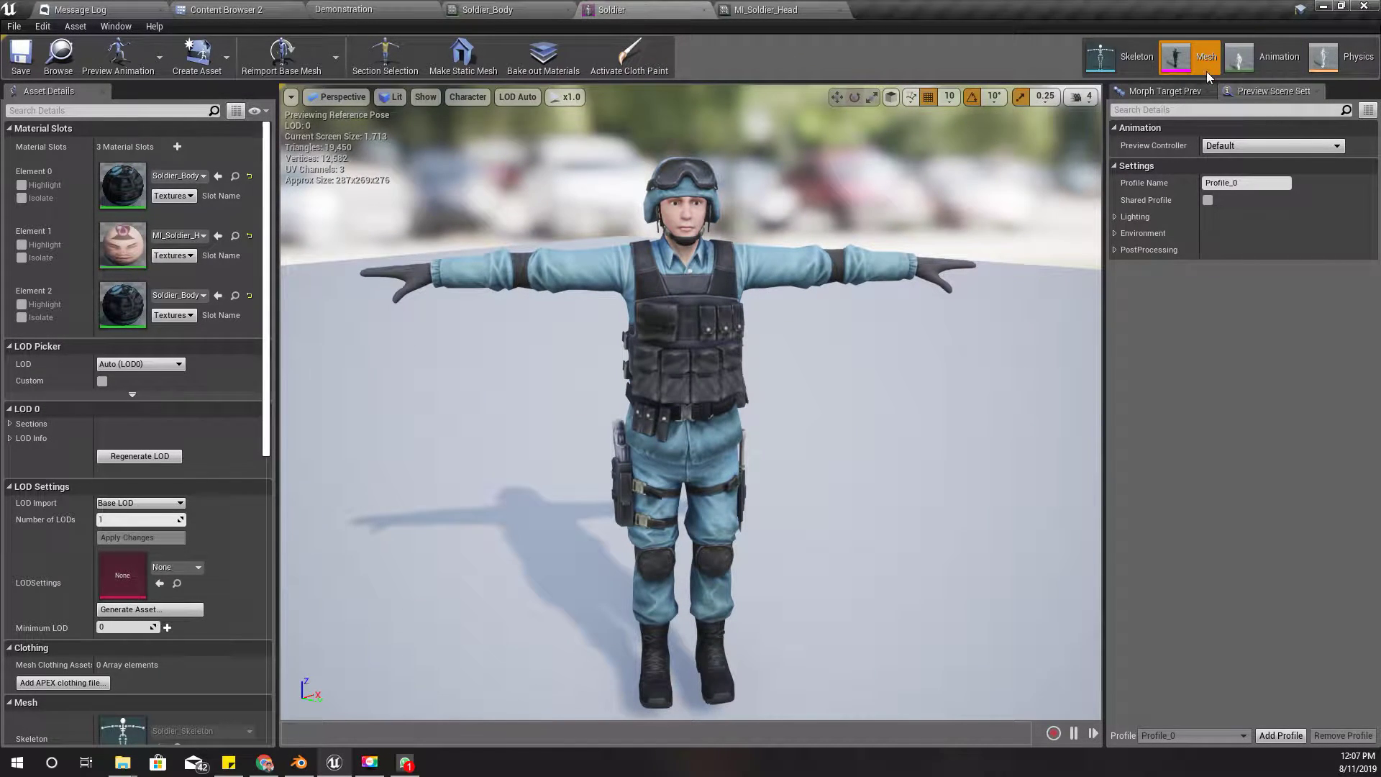
# - Open Soldier_Skeleton and inspect the root, Hips and spine bones
pyautogui.click(1126, 59)
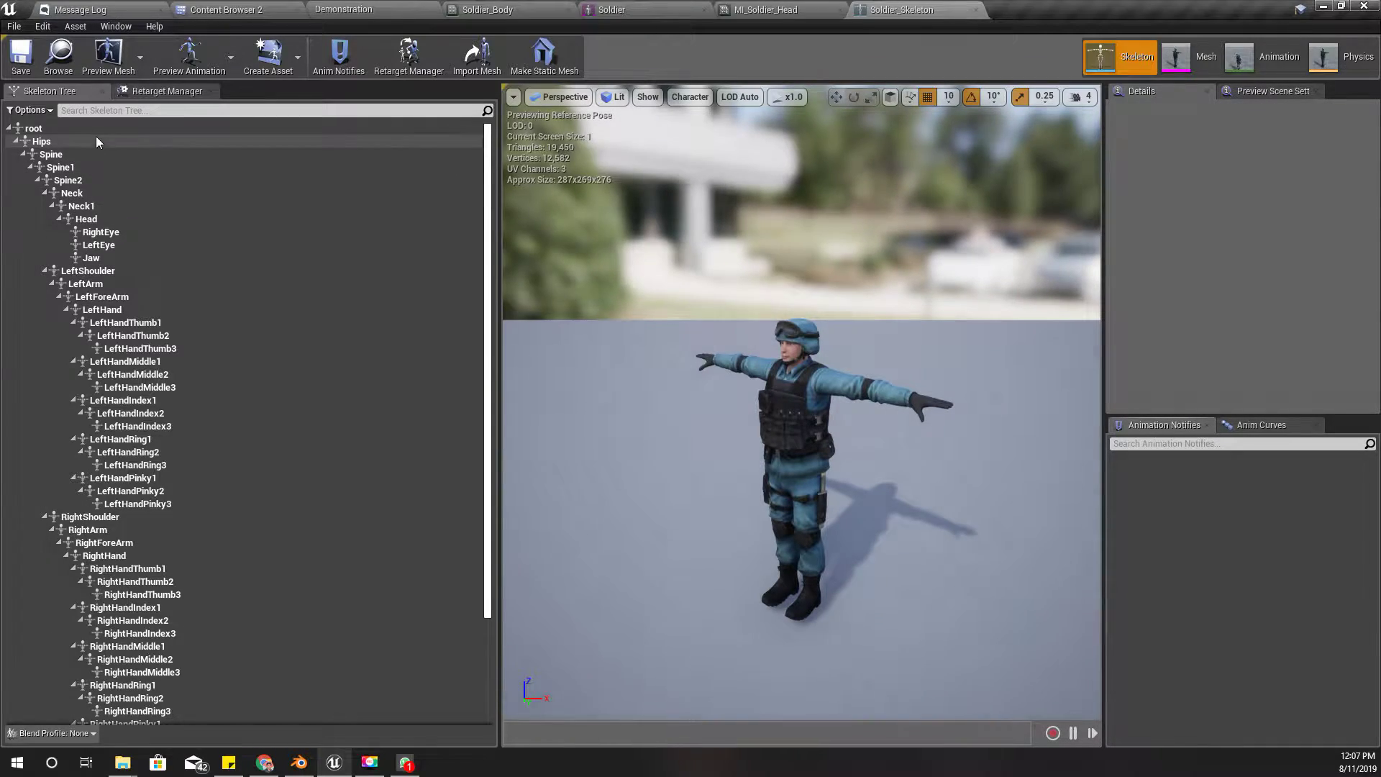
pyautogui.click(80, 130)
pyautogui.press('f')
pyautogui.moveTo(945, 597); pyautogui.dragTo(945, 597)
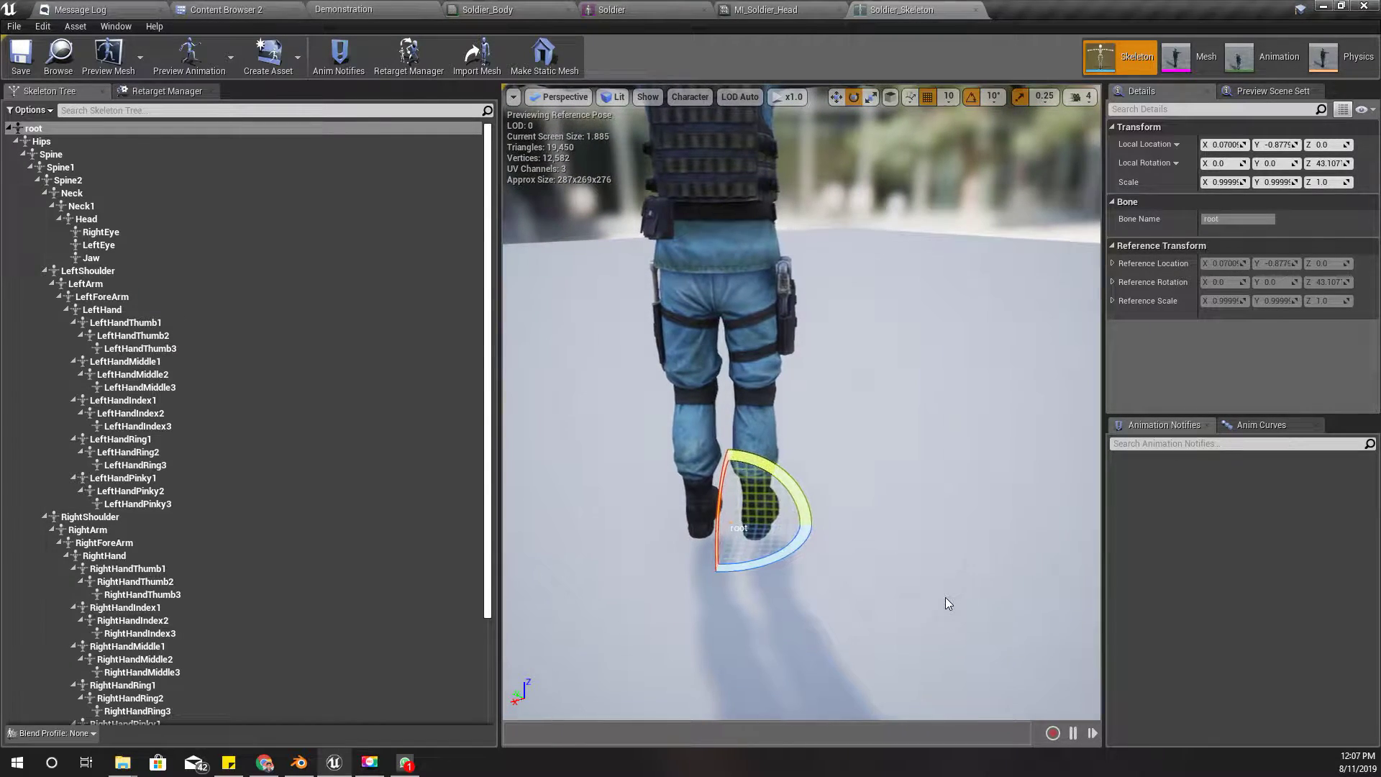
pyautogui.click(53, 143)
pyautogui.click(67, 155)
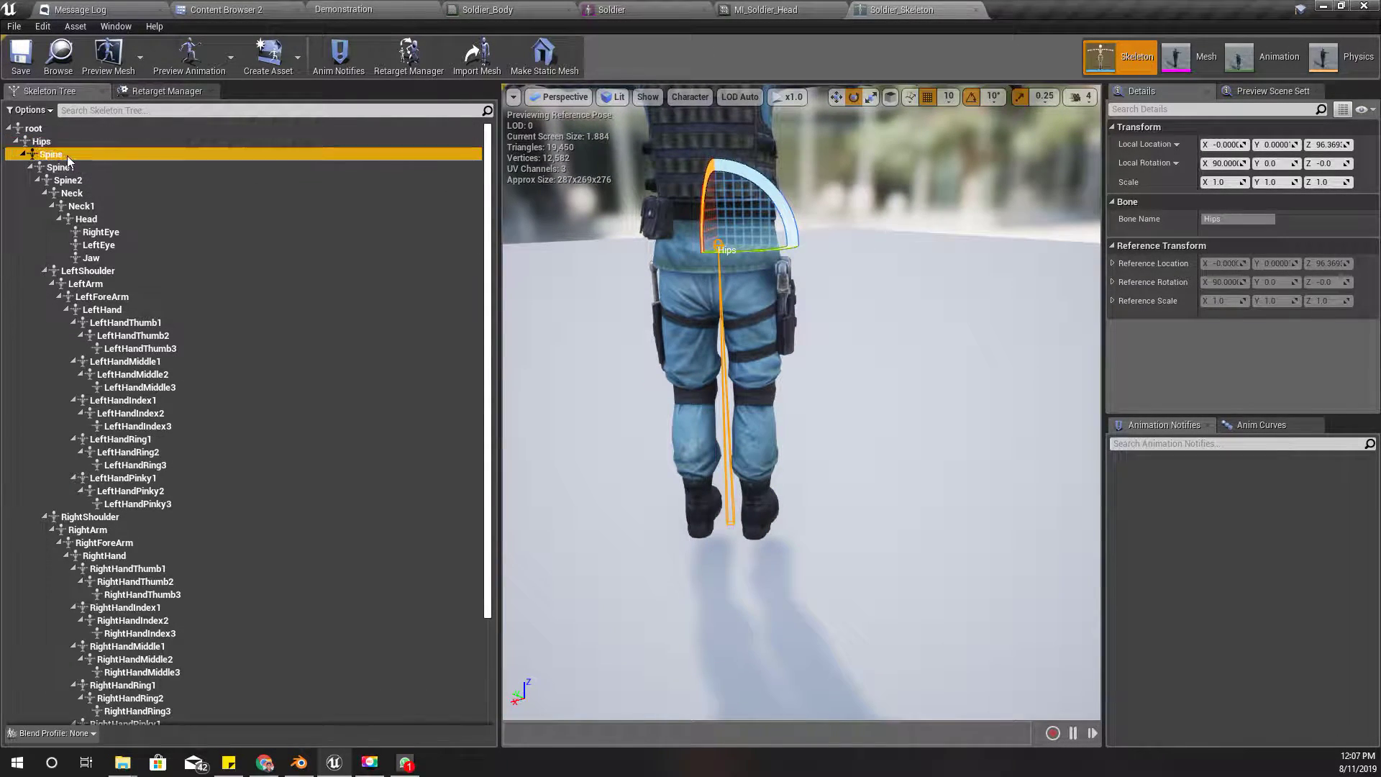
pyautogui.click(64, 167)
pyautogui.click(69, 180)
# - Revisit the Hips and root bones, then return to the Demonstration level
pyautogui.click(35, 129)
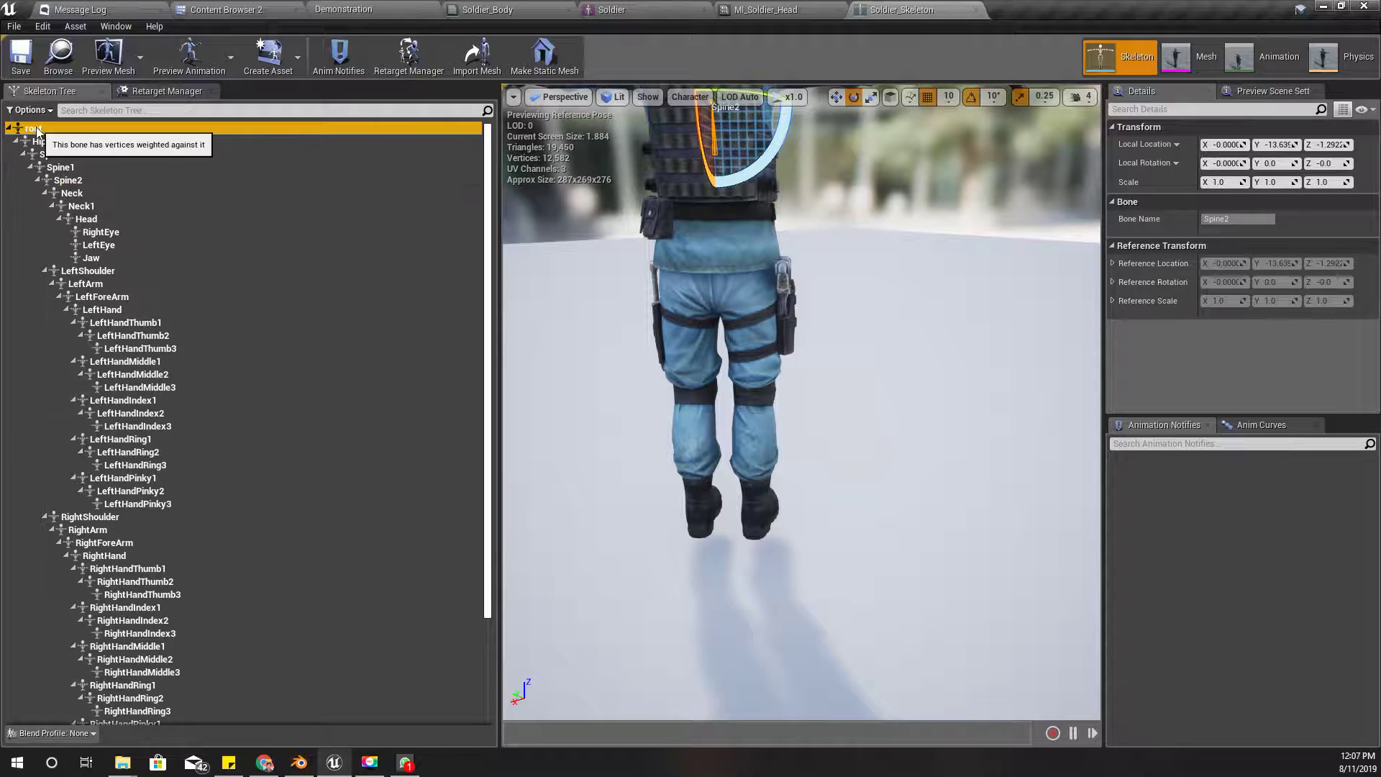
pyautogui.click(62, 142)
pyautogui.press('Down')
pyautogui.press('Down')
pyautogui.press('Down')
pyautogui.press('Down')
pyautogui.press('Down')
pyautogui.press('Down')
pyautogui.press('Down')
pyautogui.click(52, 127)
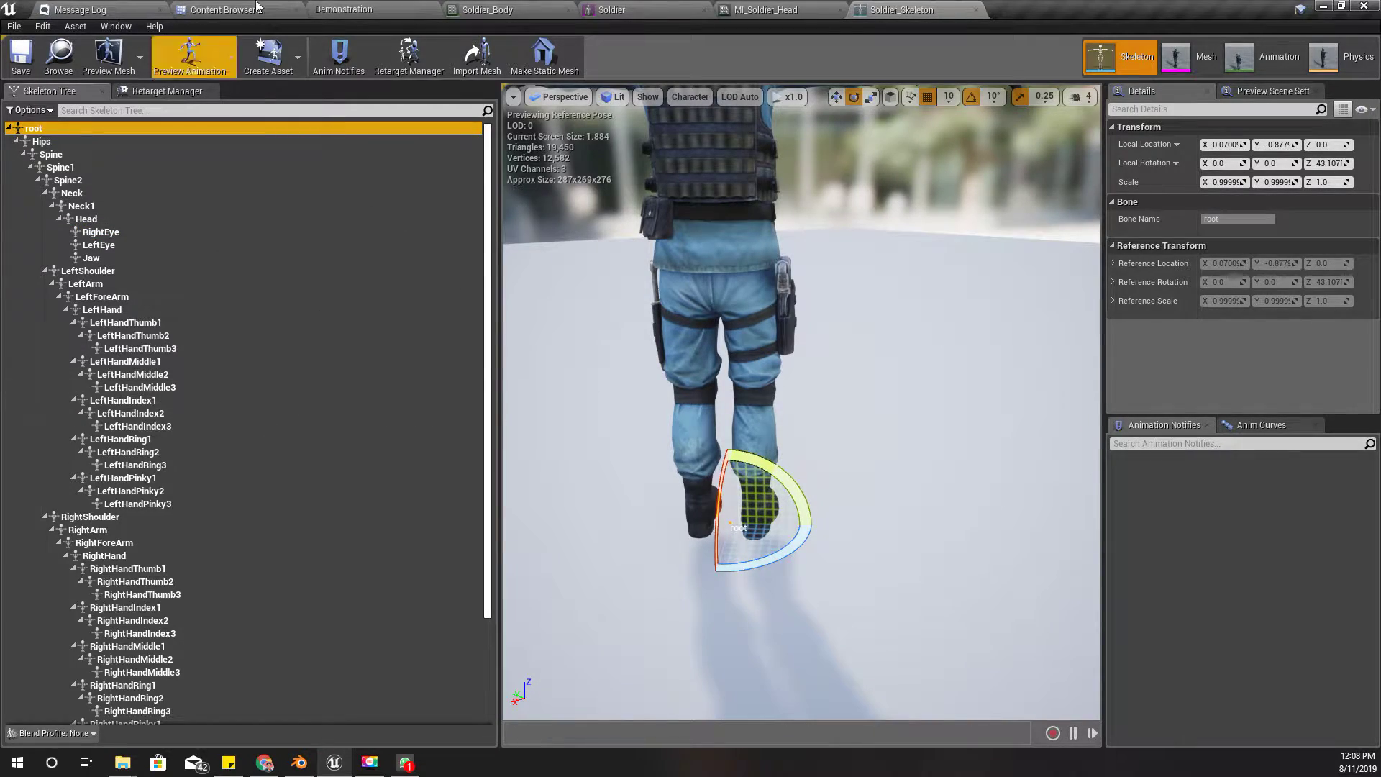
pyautogui.click(407, 9)
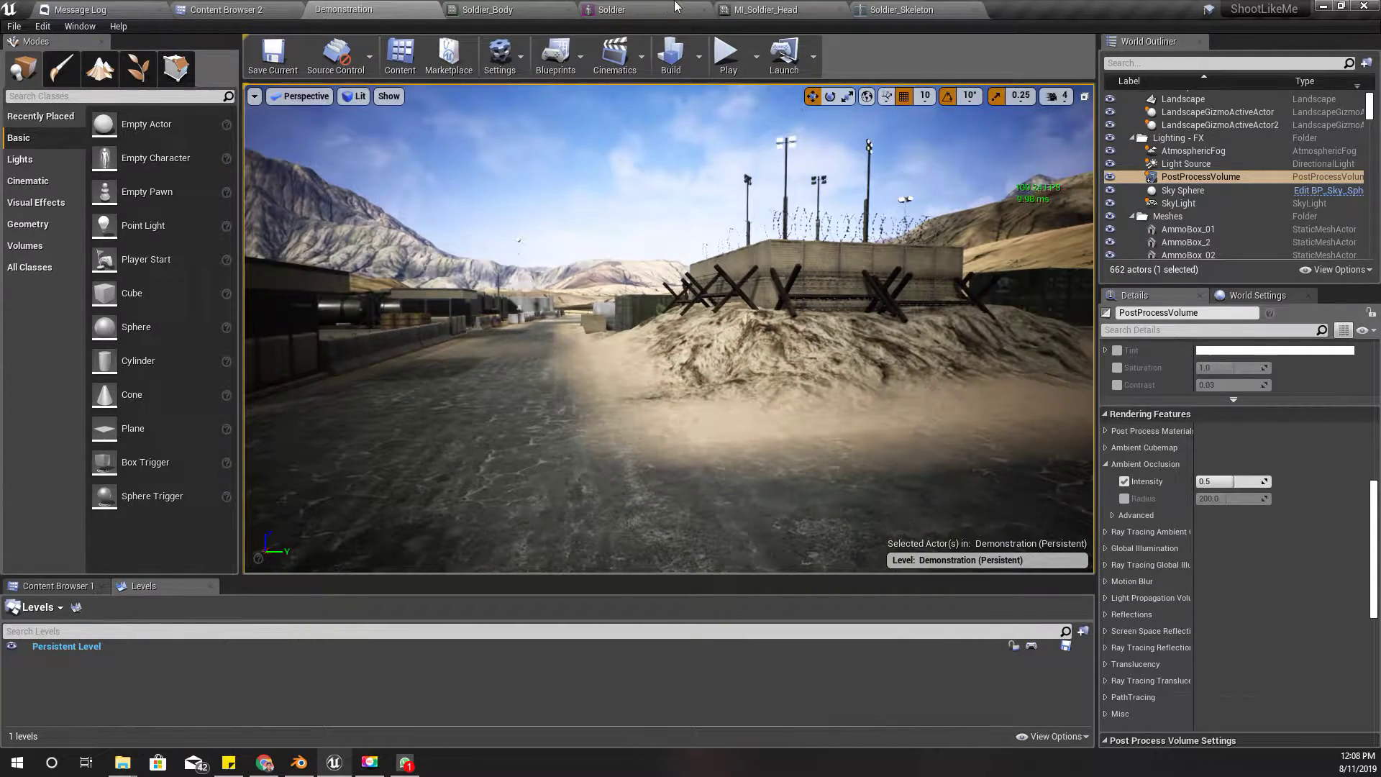
# - Orbit around the textured soldier in the Soldier mesh editor
pyautogui.click(611, 9)
pyautogui.scroll(-3, 734, 311)
pyautogui.moveTo(733, 311); pyautogui.dragTo(788, 469)
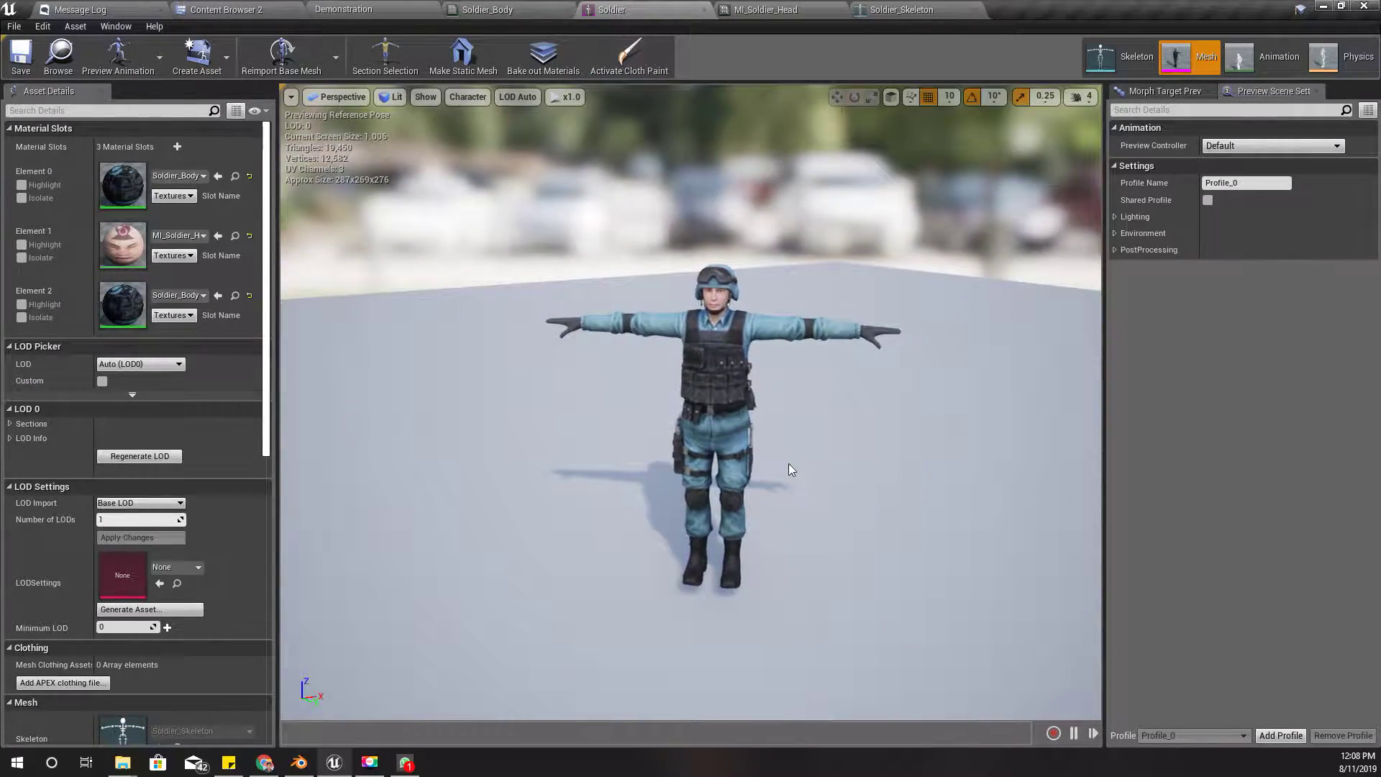
pyautogui.scroll(5, 757, 434)
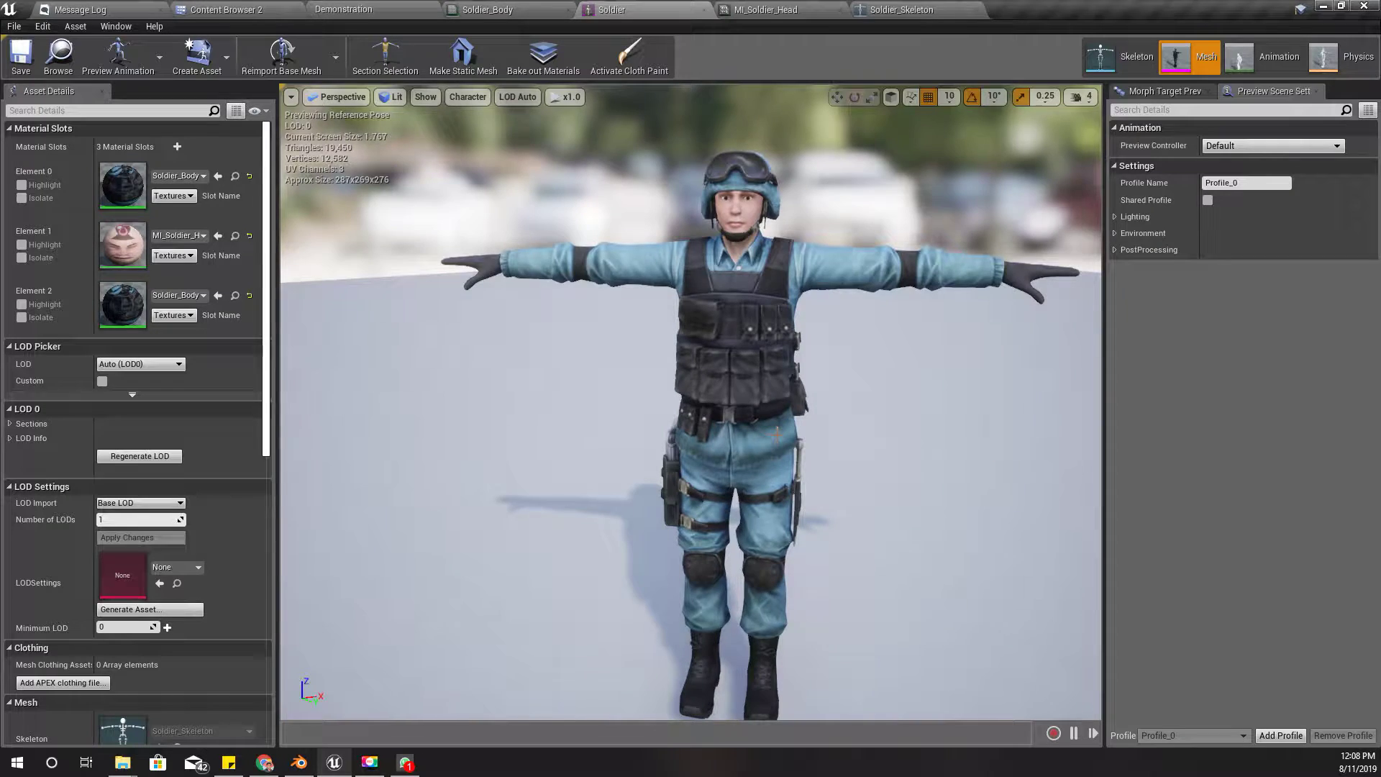
pyautogui.scroll(-3, 777, 433)
pyautogui.moveTo(777, 434)
pyautogui.mouseDown()
pyautogui.moveTo(762, 435)
pyautogui.moveTo(781, 437)
pyautogui.mouseUp()
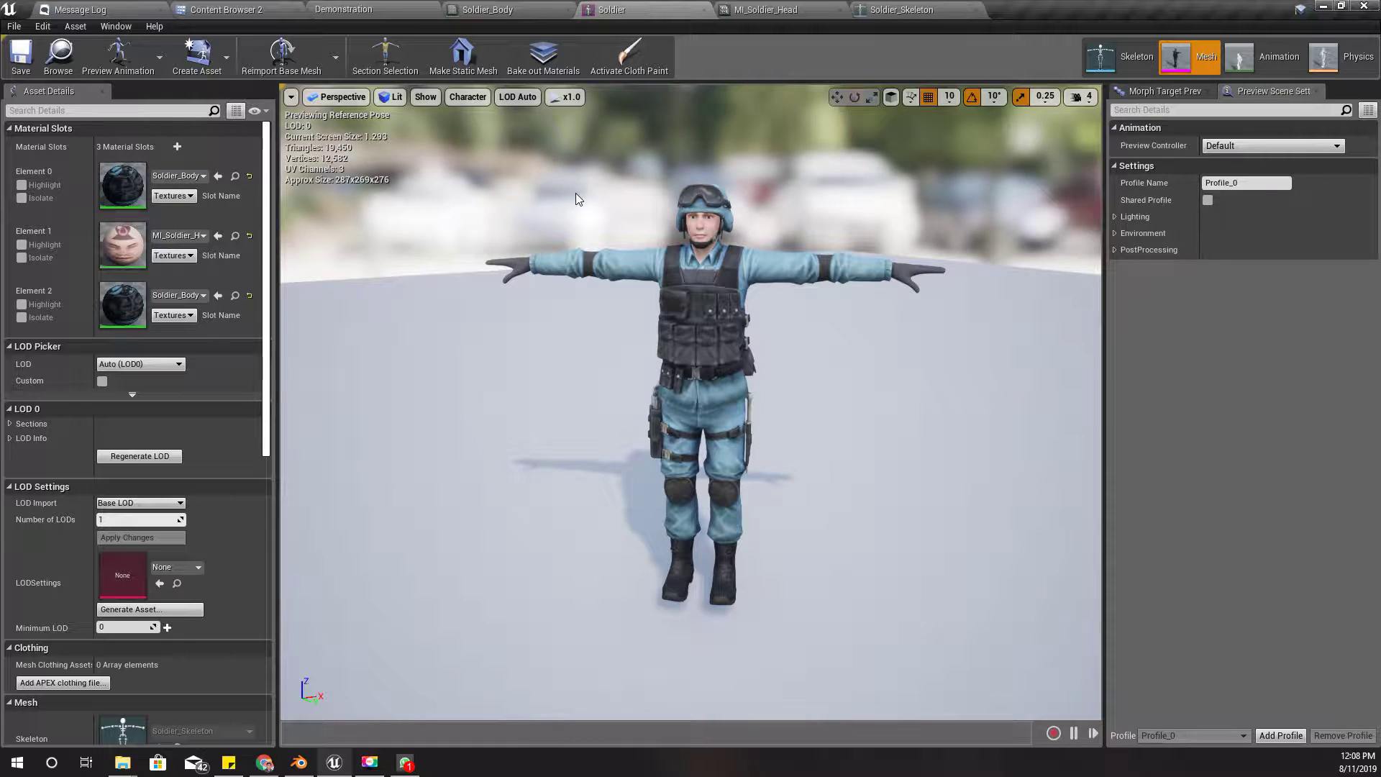
# - Preview the 59-frame, 1.967-second Soldier_Anim animation, then return to the Soldier folder
pyautogui.click(264, 9)
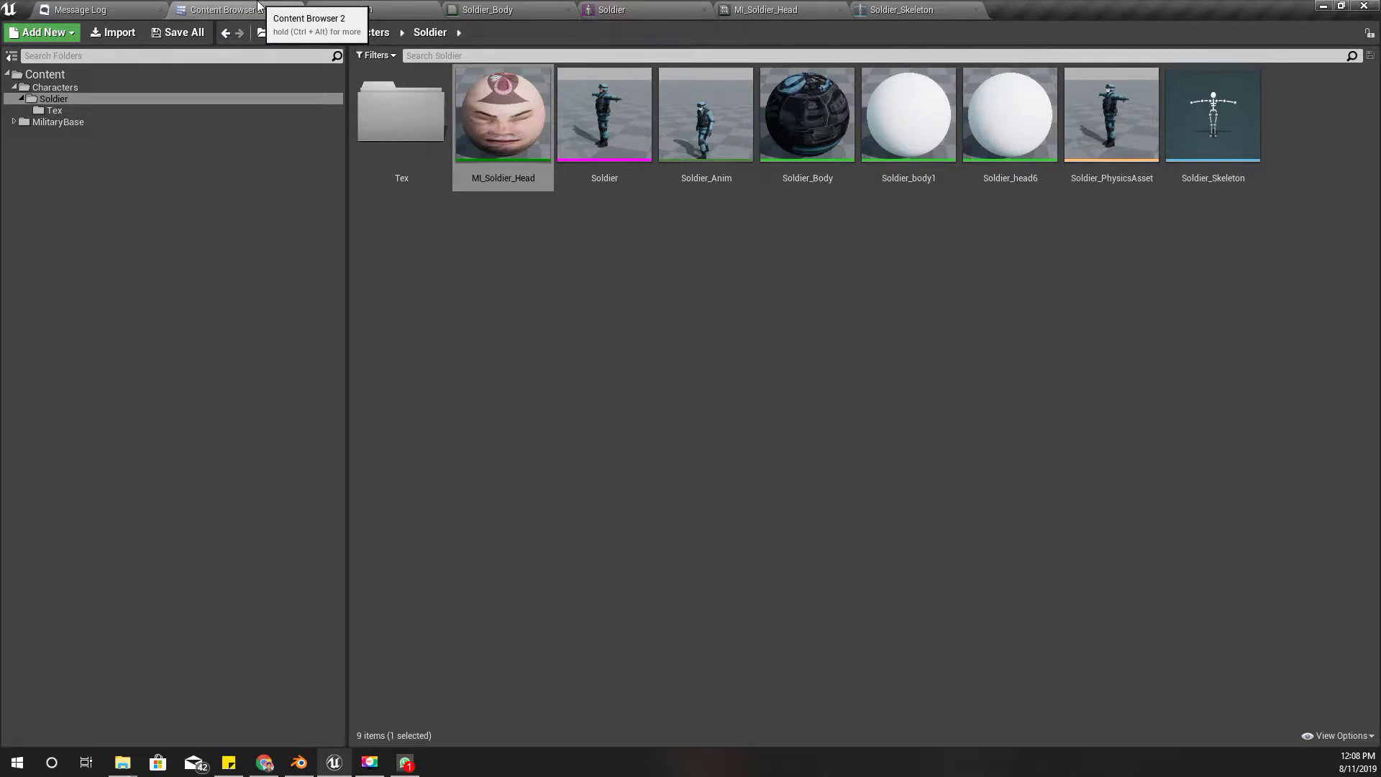
pyautogui.doubleClick(693, 130)
pyautogui.moveTo(692, 126); pyautogui.dragTo(776, 108)
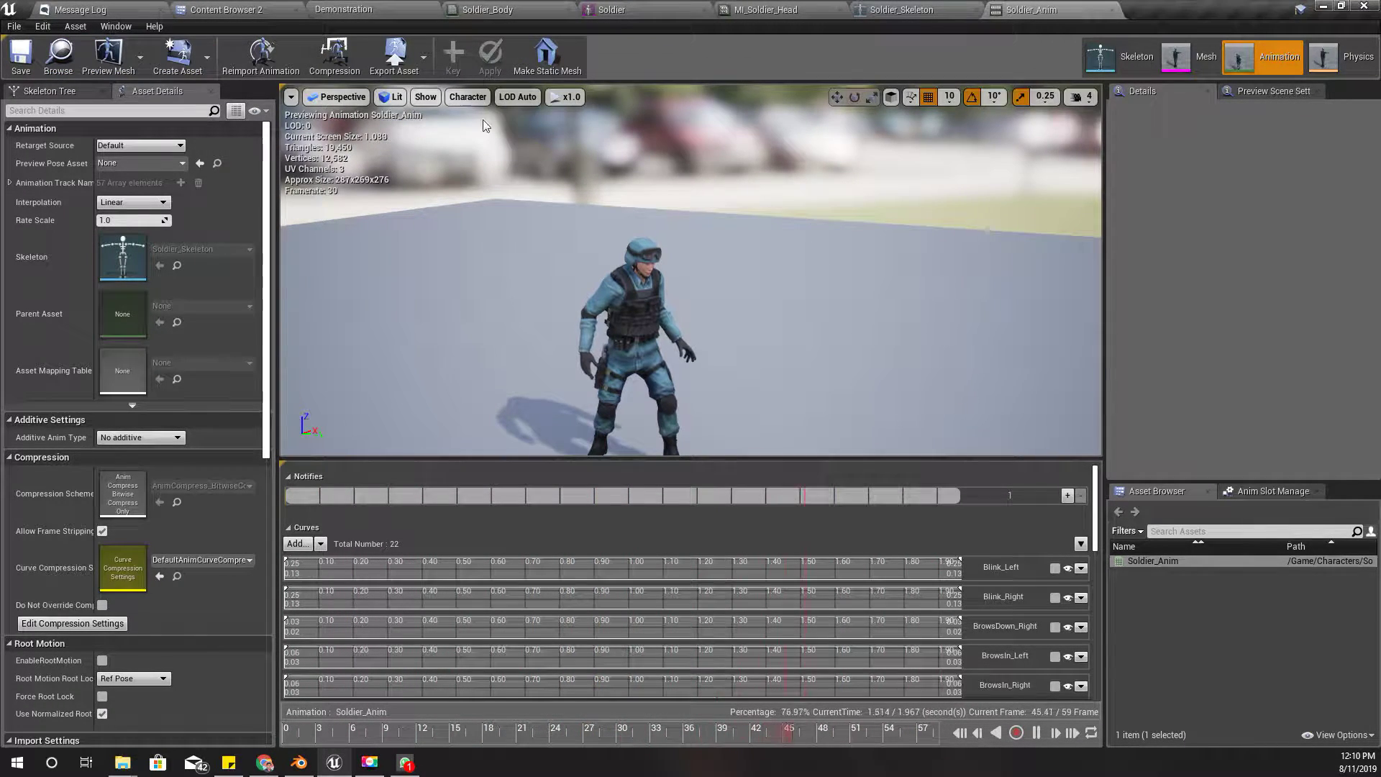
pyautogui.click(58, 54)
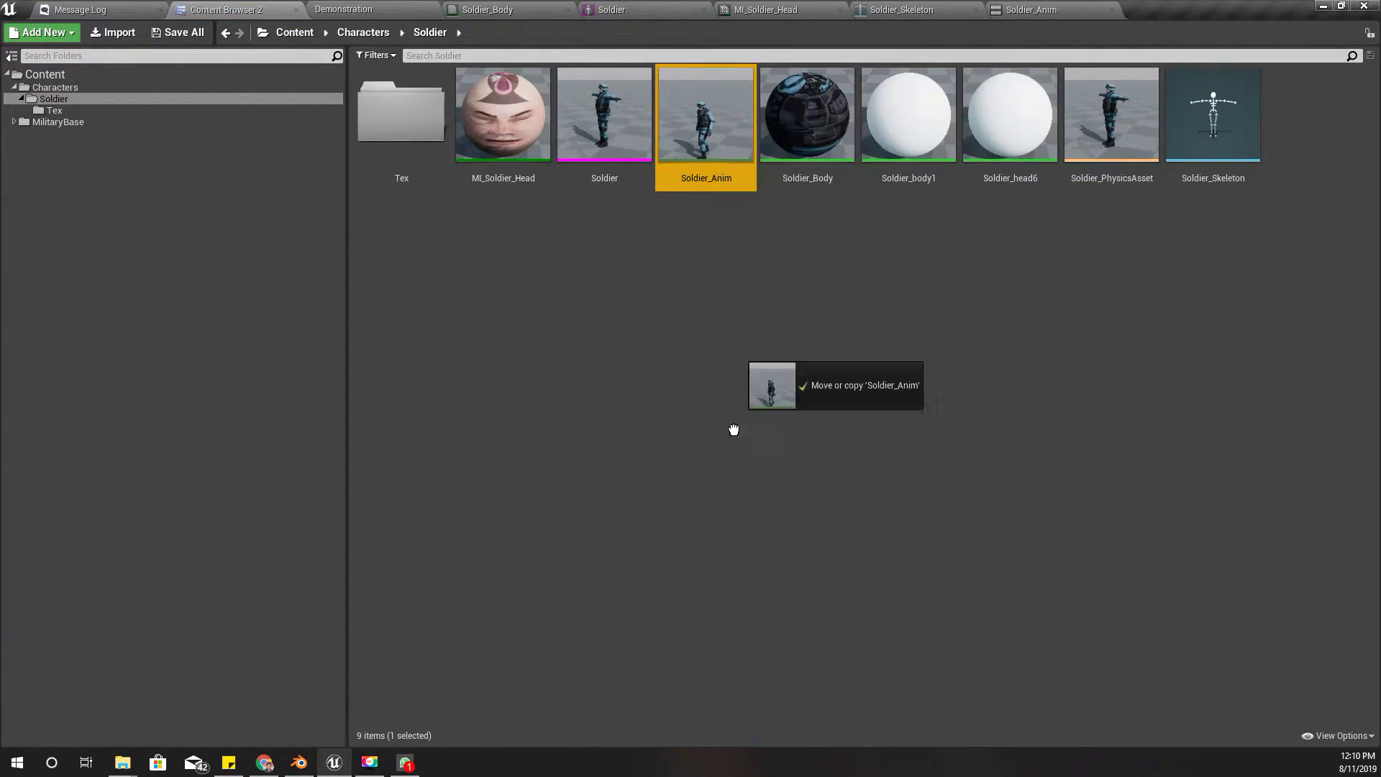
# - Place Soldier_Anim on the road in the Demonstration level and maximize the viewport
pyautogui.moveTo(731, 440); pyautogui.dragTo(595, 453)
pyautogui.moveTo(594, 453); pyautogui.dragTo(741, 479, button='right')
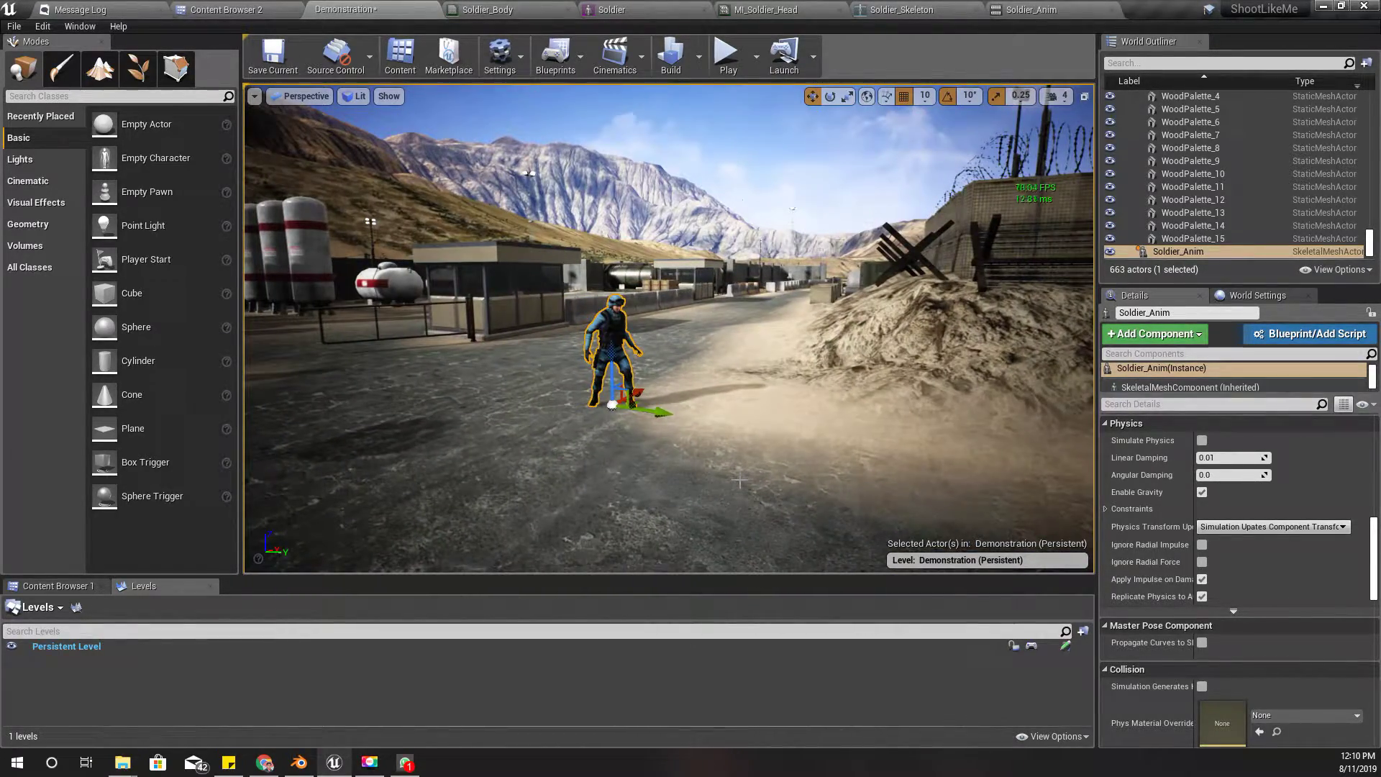
pyautogui.press('F11')
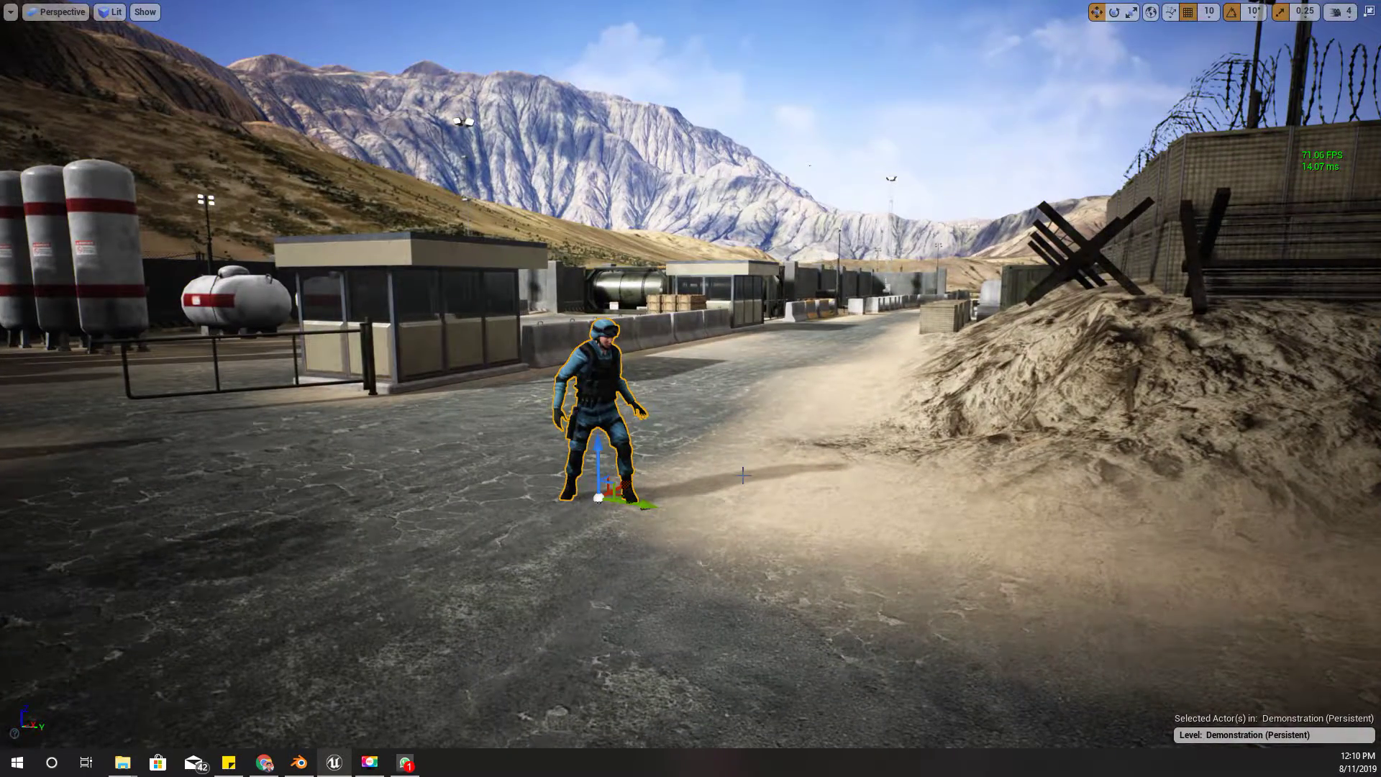
# - Play the level, move the character around the base with WASD, then stop
pyautogui.hotkey('alt', 'p')
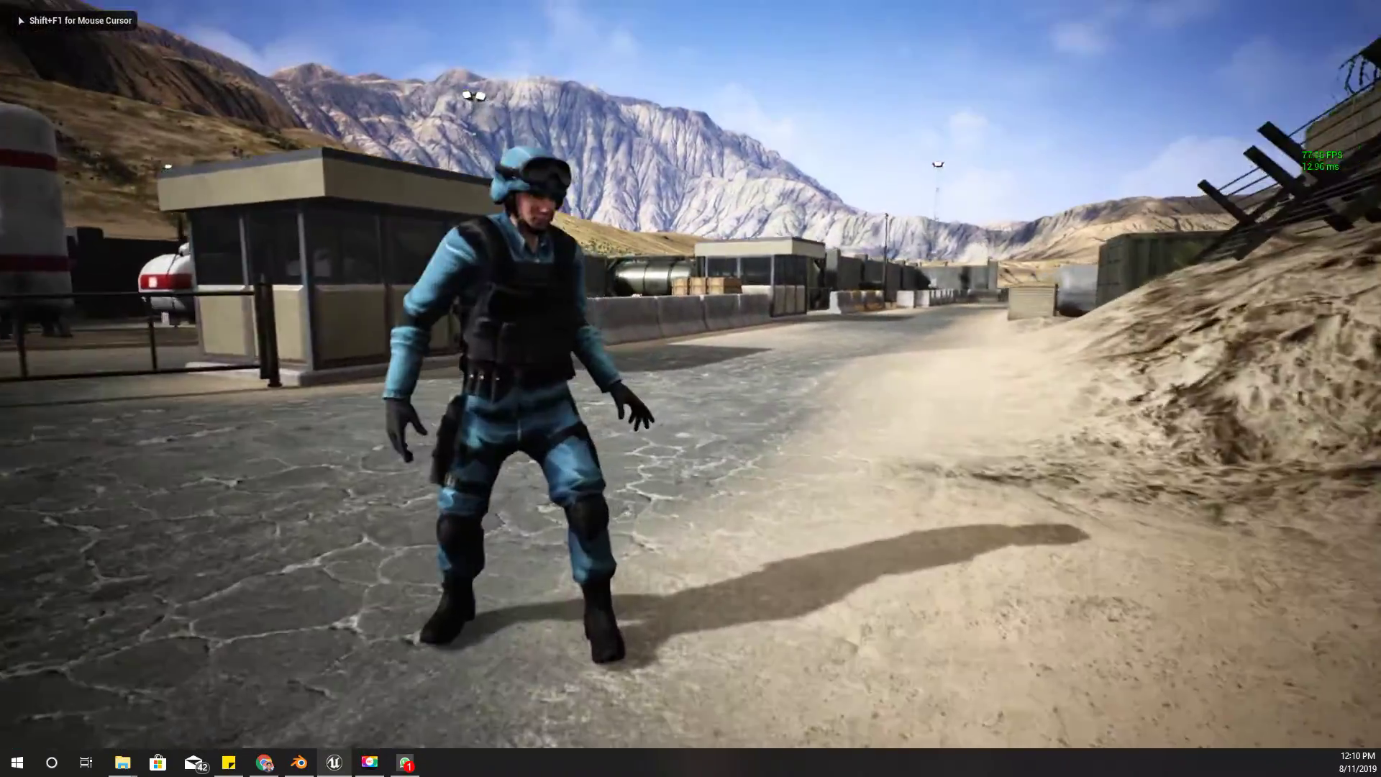
pyautogui.press('a')
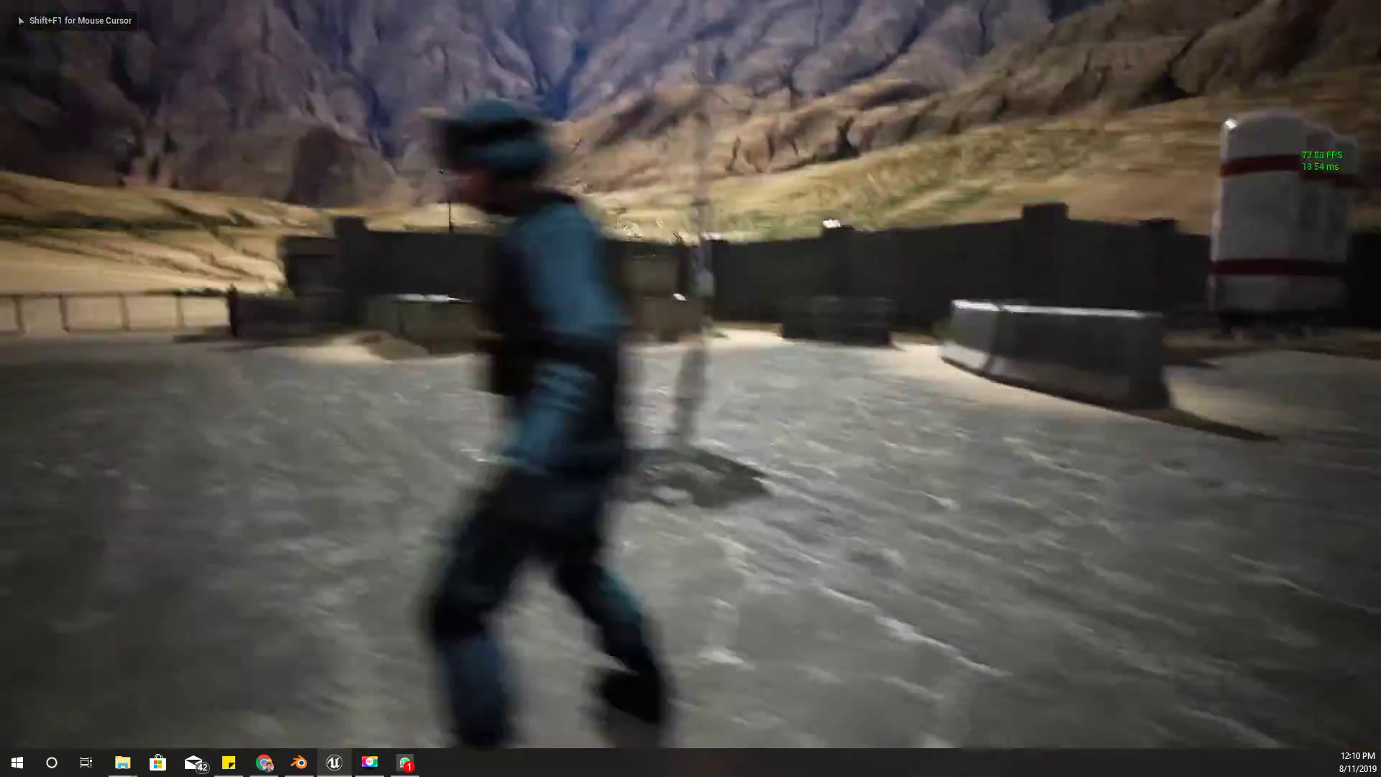
pyautogui.press('w')
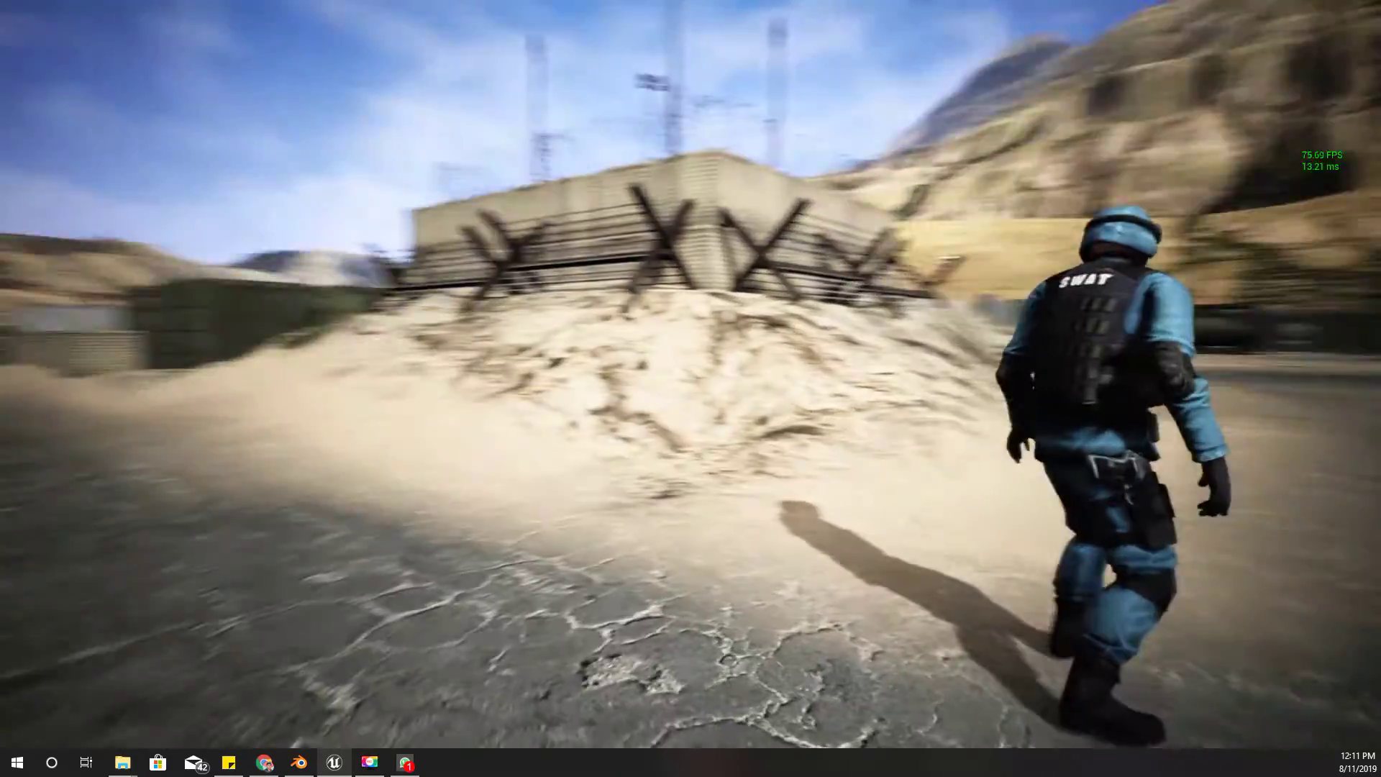
pyautogui.press('s')
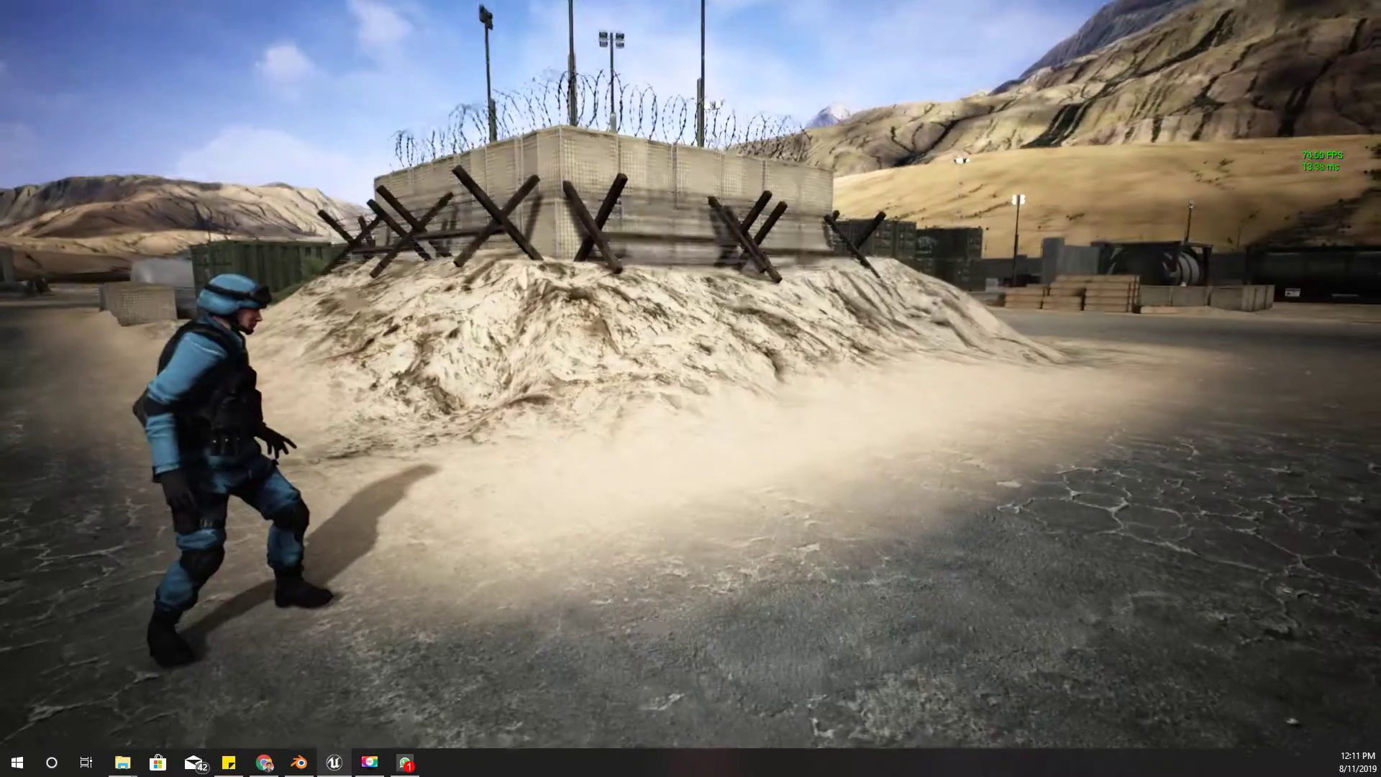
pyautogui.press('Escape')
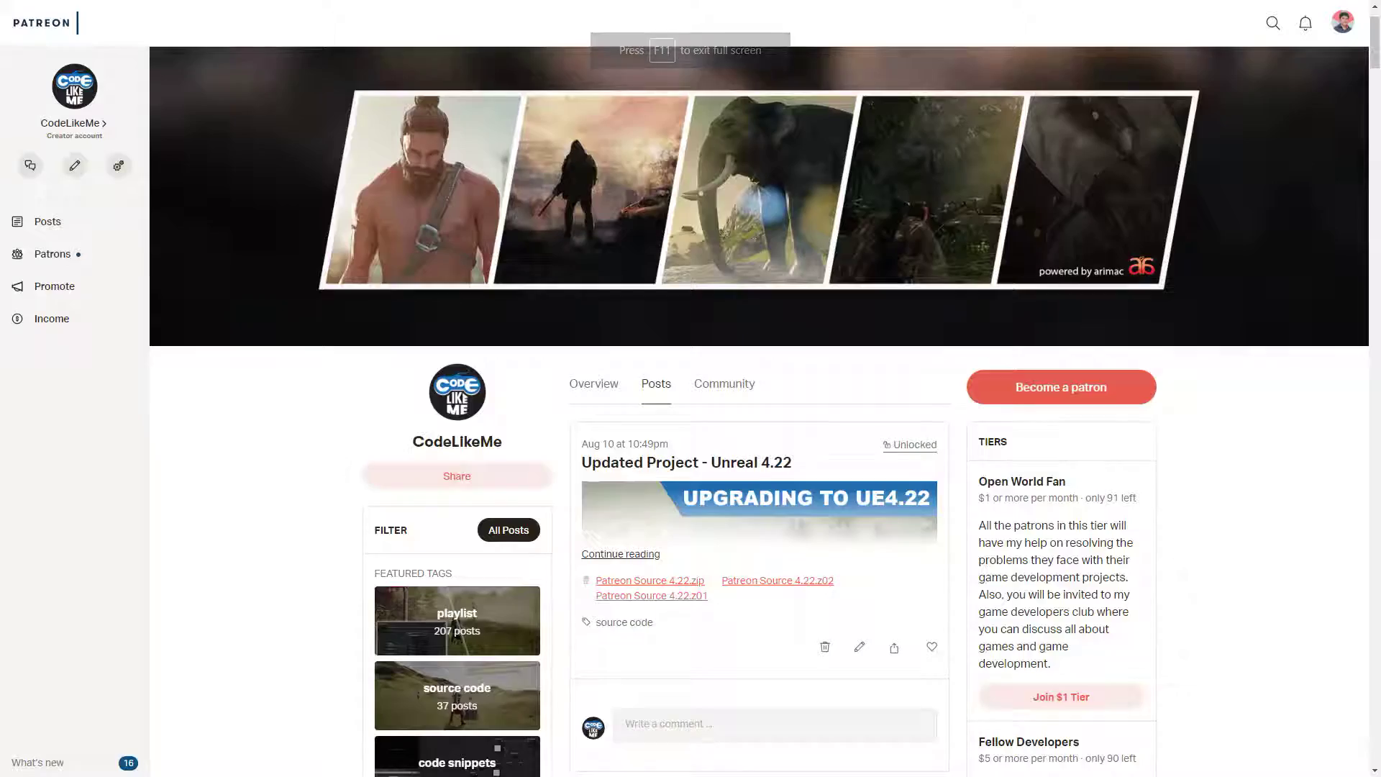
pyautogui.scroll(-6, 197, 518)
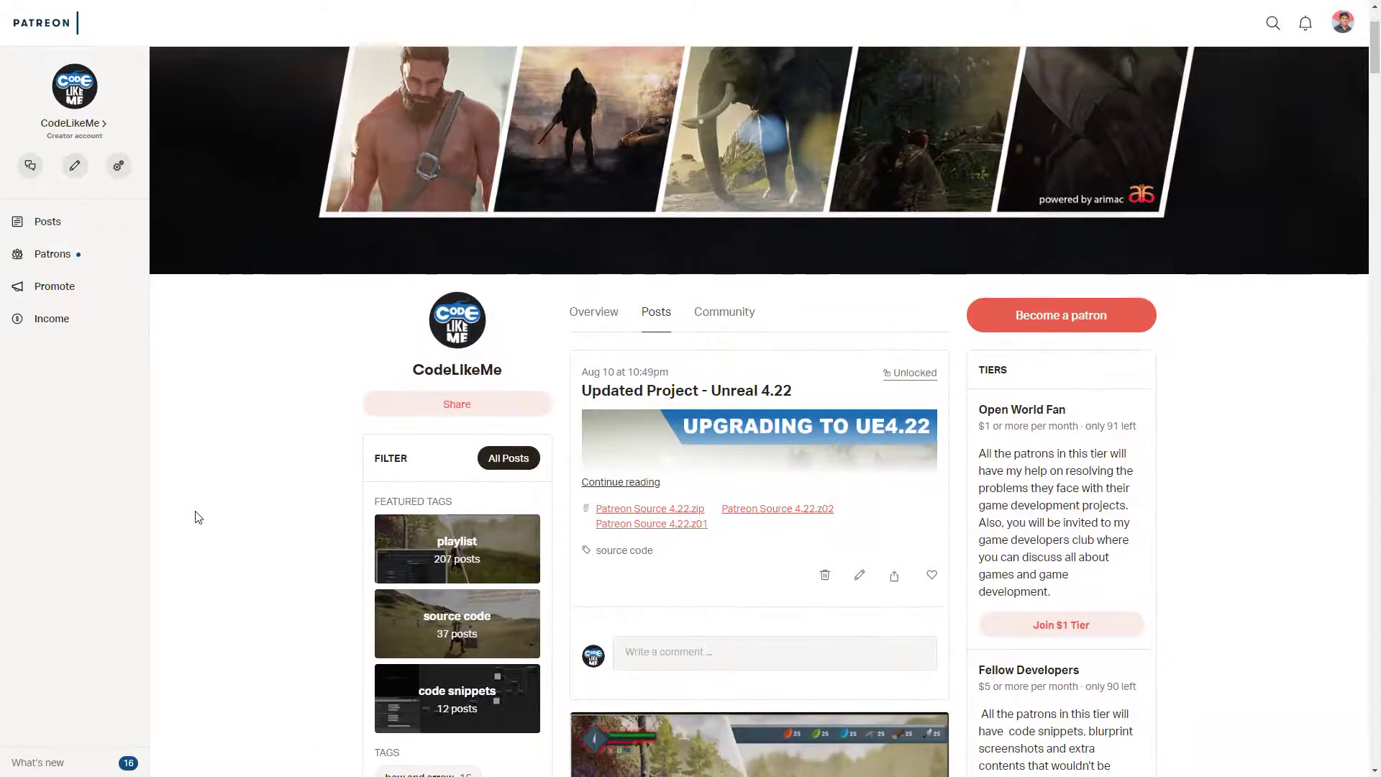
pyautogui.scroll(-10, 222, 499)
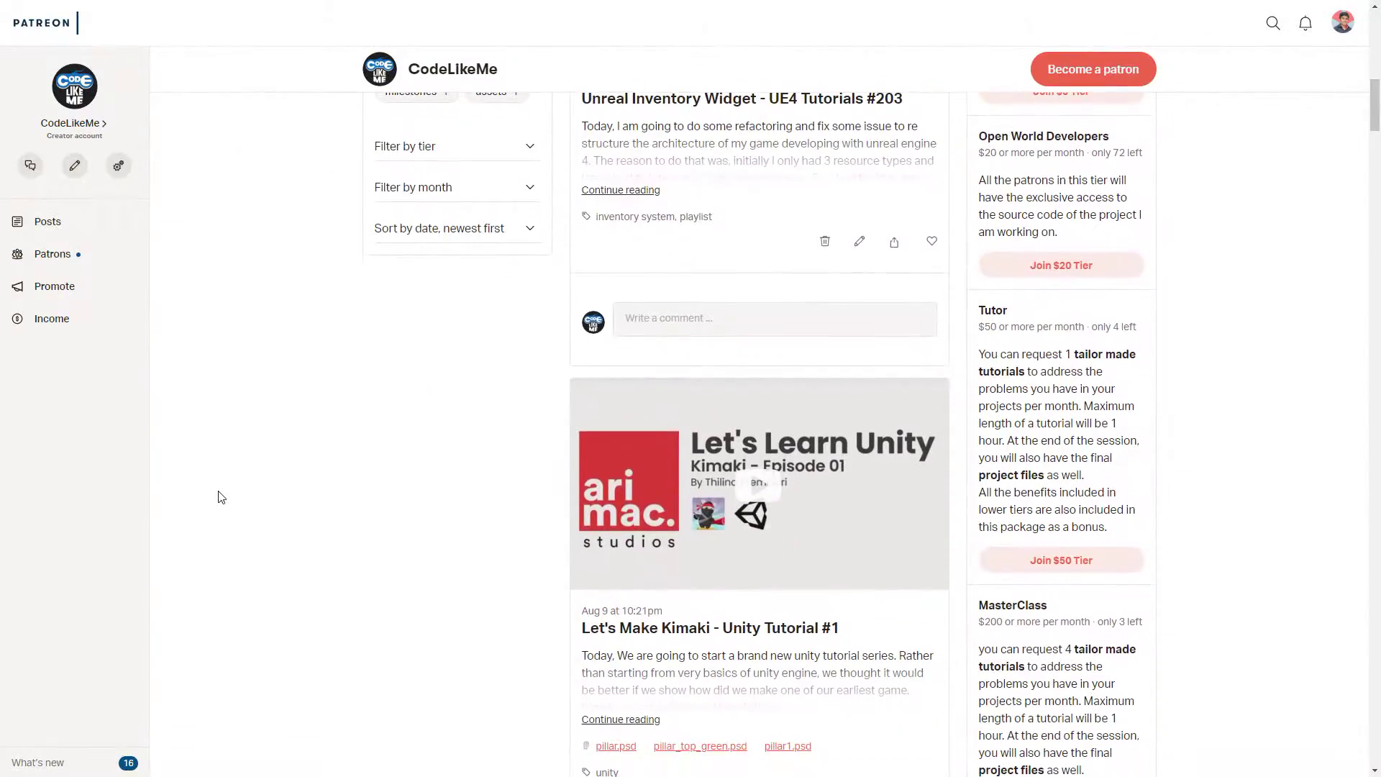
pyautogui.scroll(-5, 220, 497)
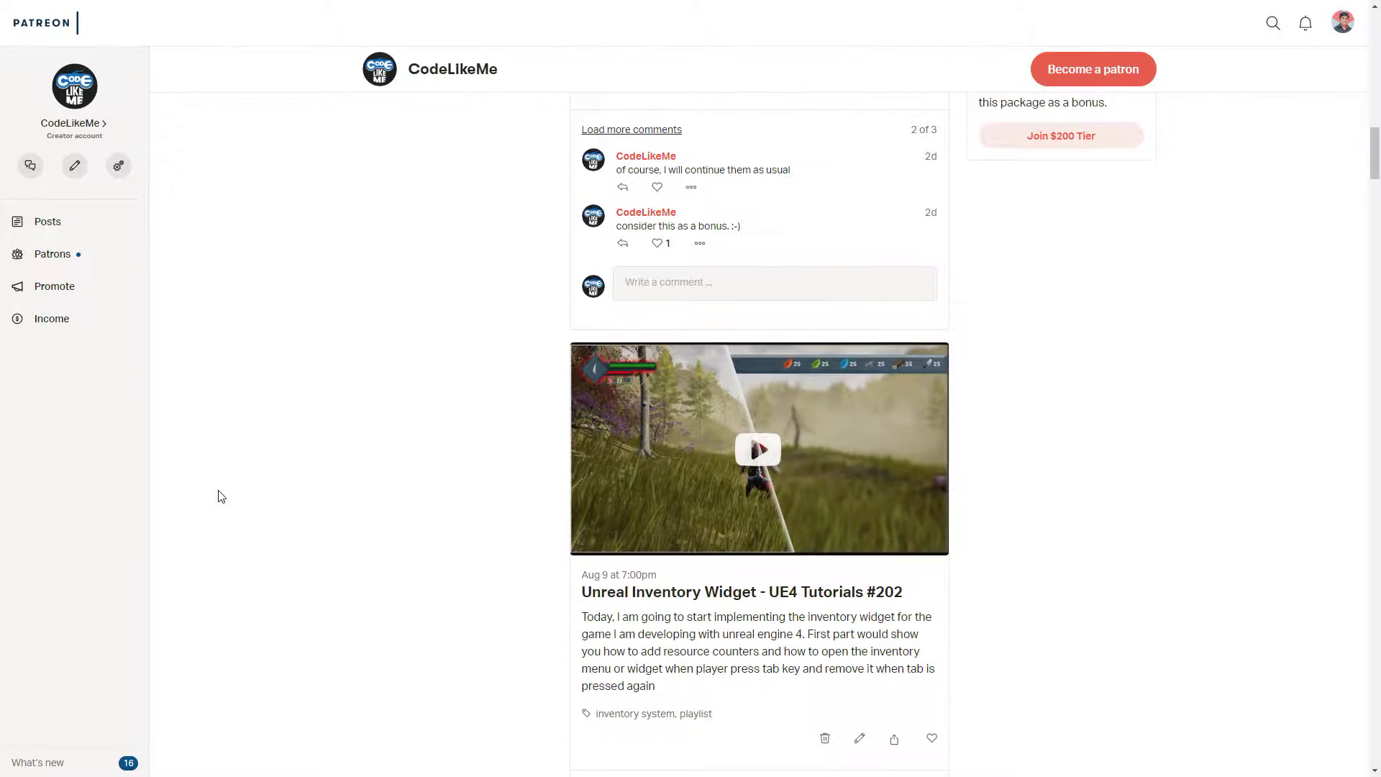
pyautogui.scroll(-4, 221, 496)
pyautogui.scroll(16, 220, 497)
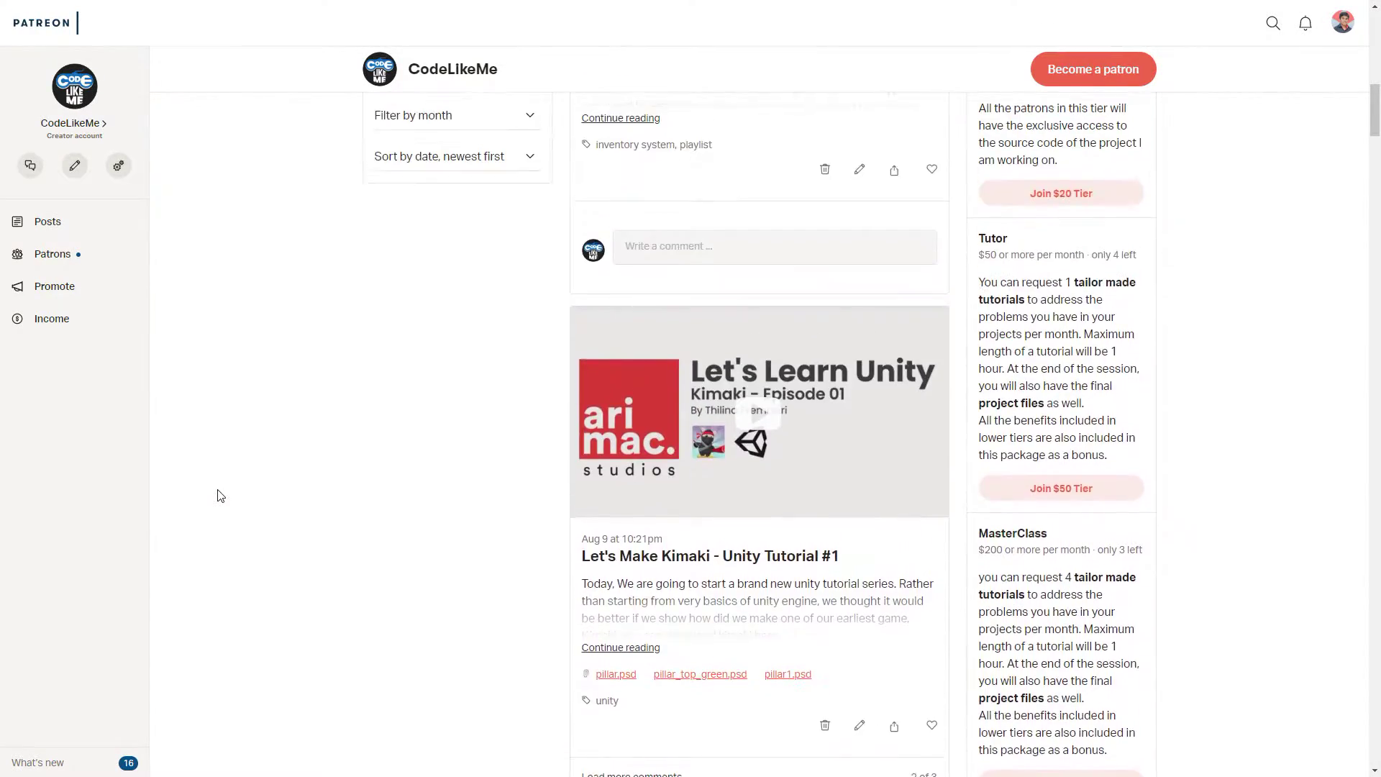
pyautogui.scroll(7, 221, 497)
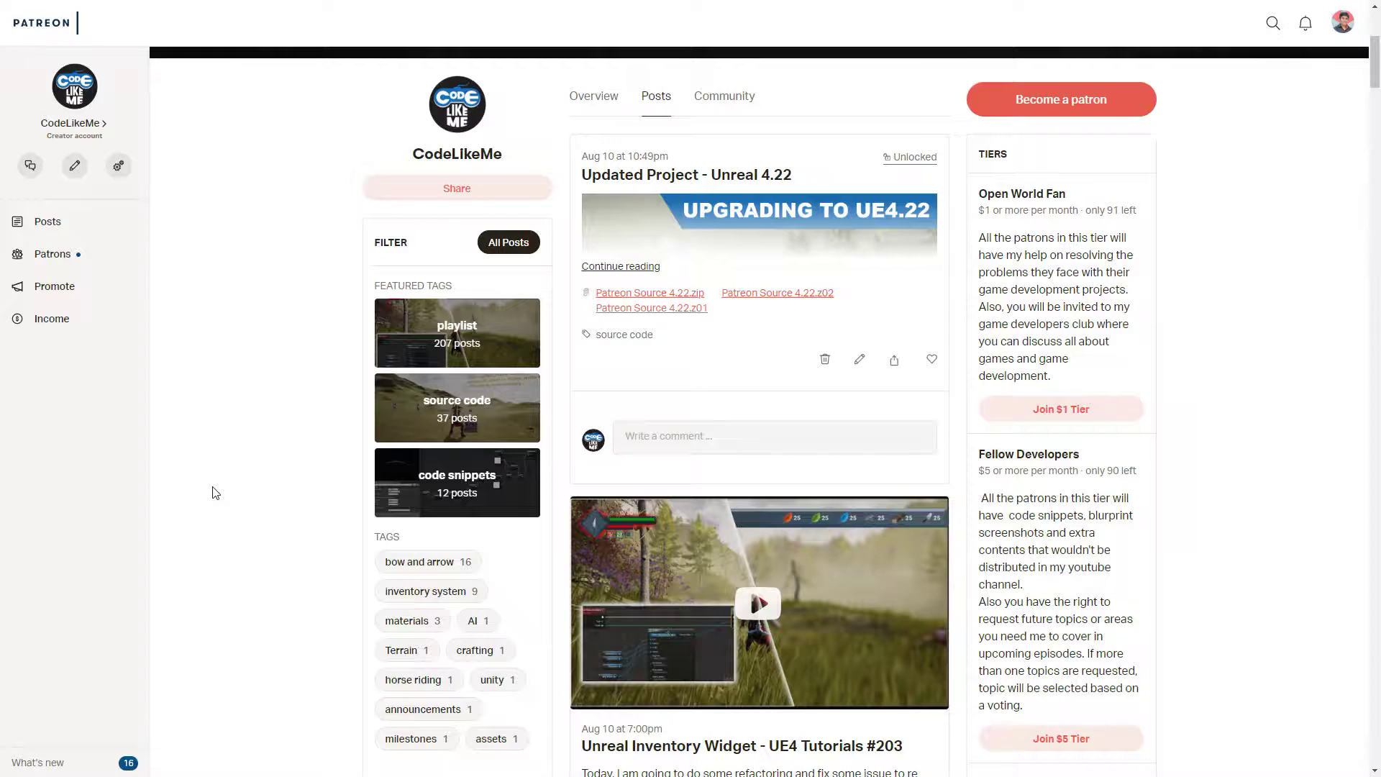
pyautogui.scroll(2, 214, 491)
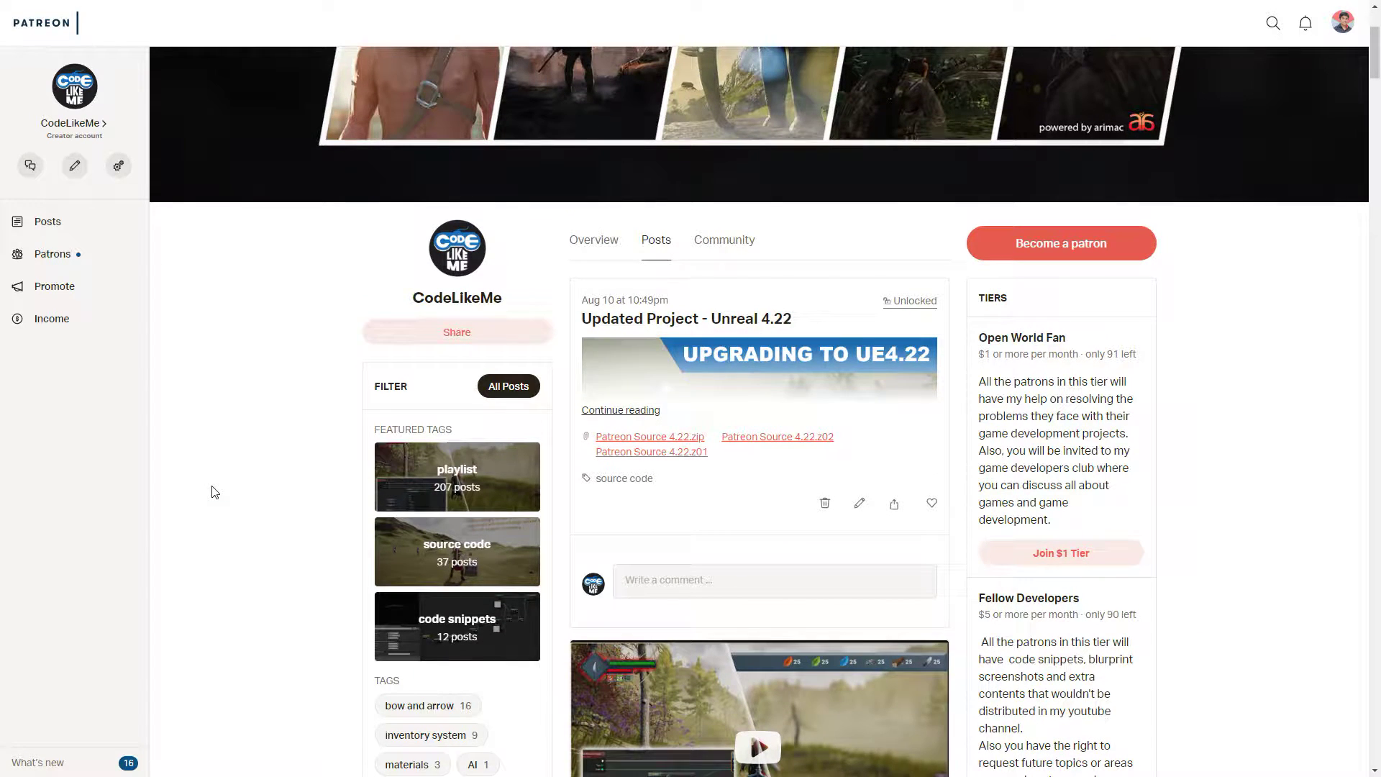